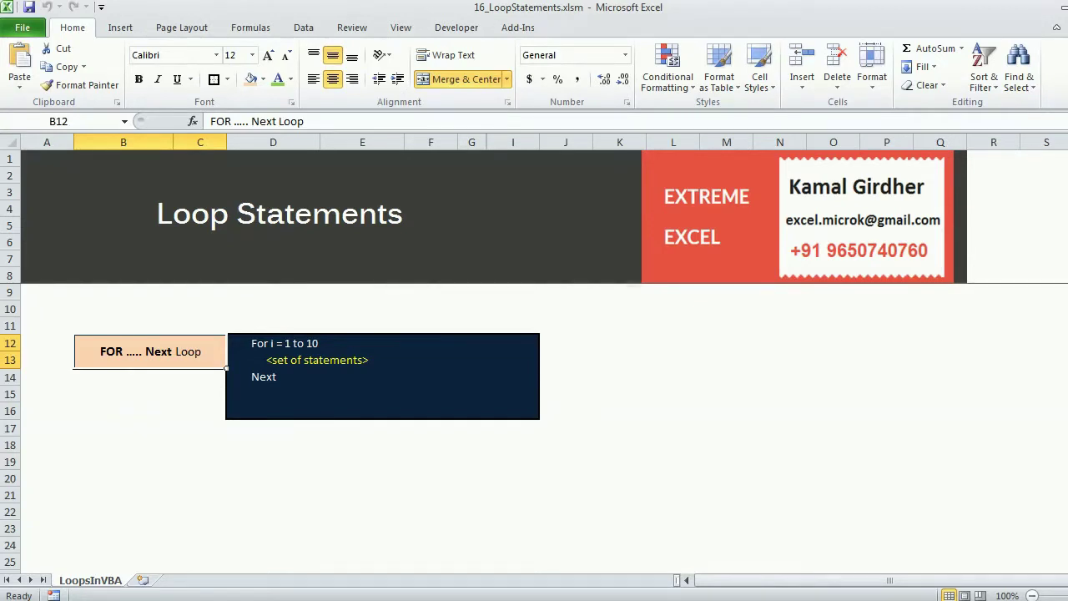
Switch from the workbook to the VBA editor (Alt+F11), showing Module1's empty Sub test().
{"action": "key", "text": "alt+F11"}
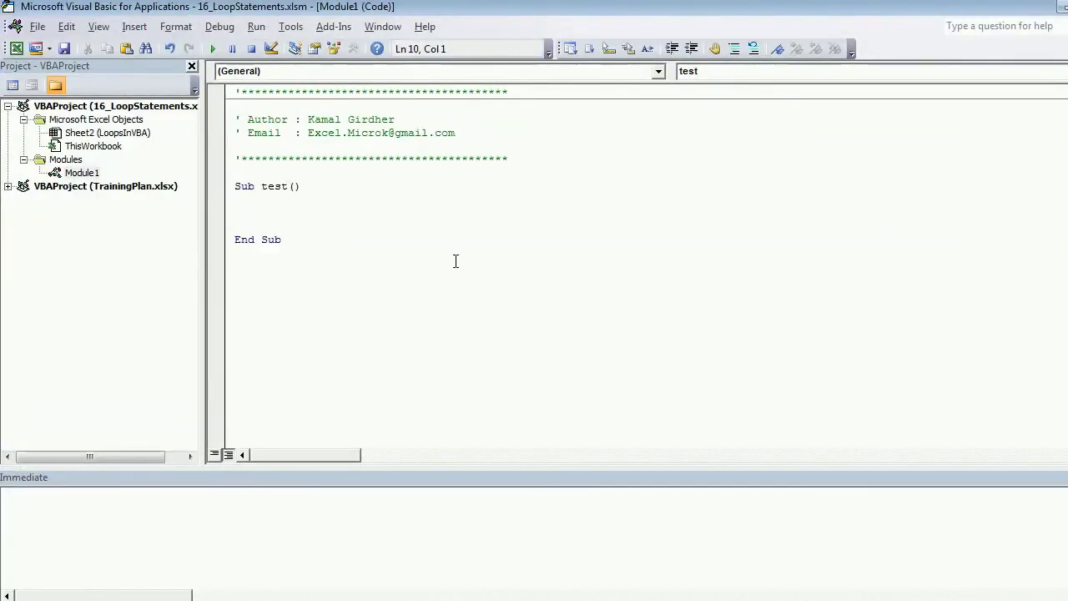
Write Debug.Print "kamal" on a new line inside Sub test.
{"action": "key", "text": "Return"}
{"action": "key", "text": "Return"}
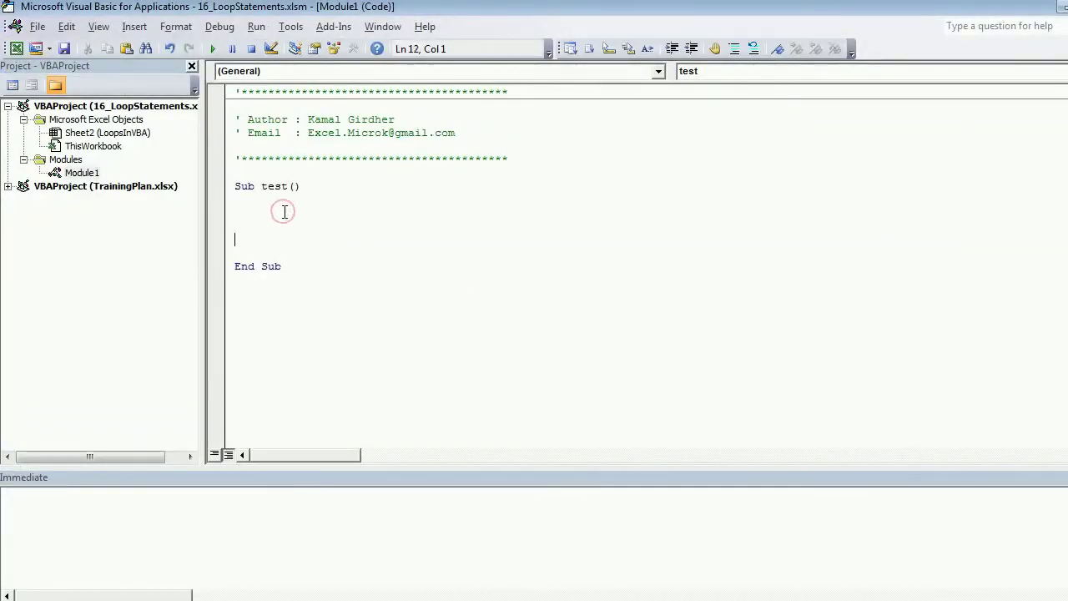
{"action": "key", "text": "Return"}
{"action": "left_click", "coordinate": [239, 218]}
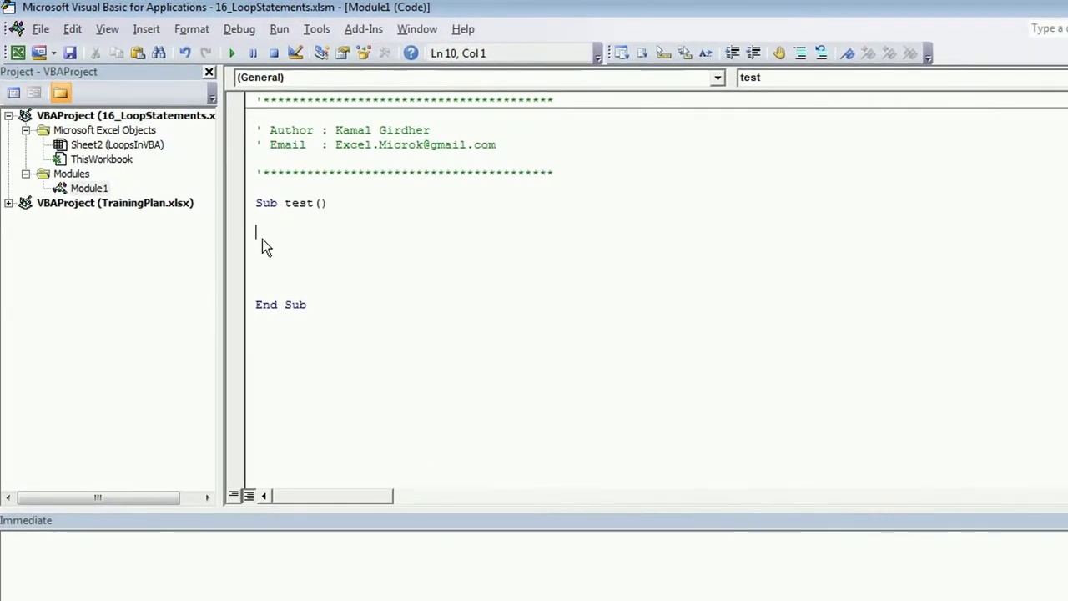
{"action": "type", "text": "do"}
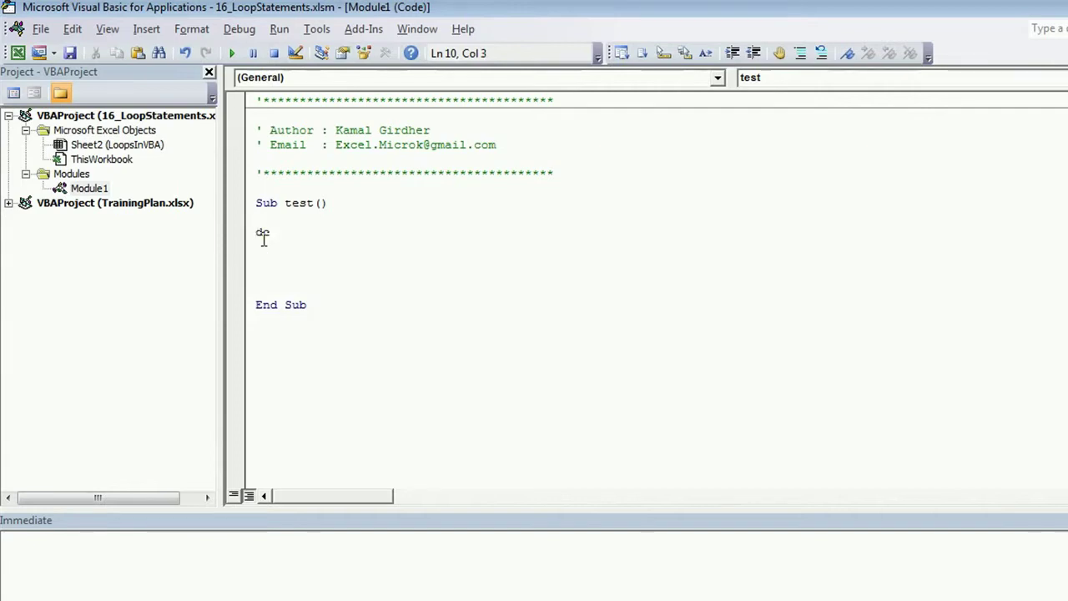
{"action": "type", "text": "b"}
{"action": "type", "text": "ug.pr"}
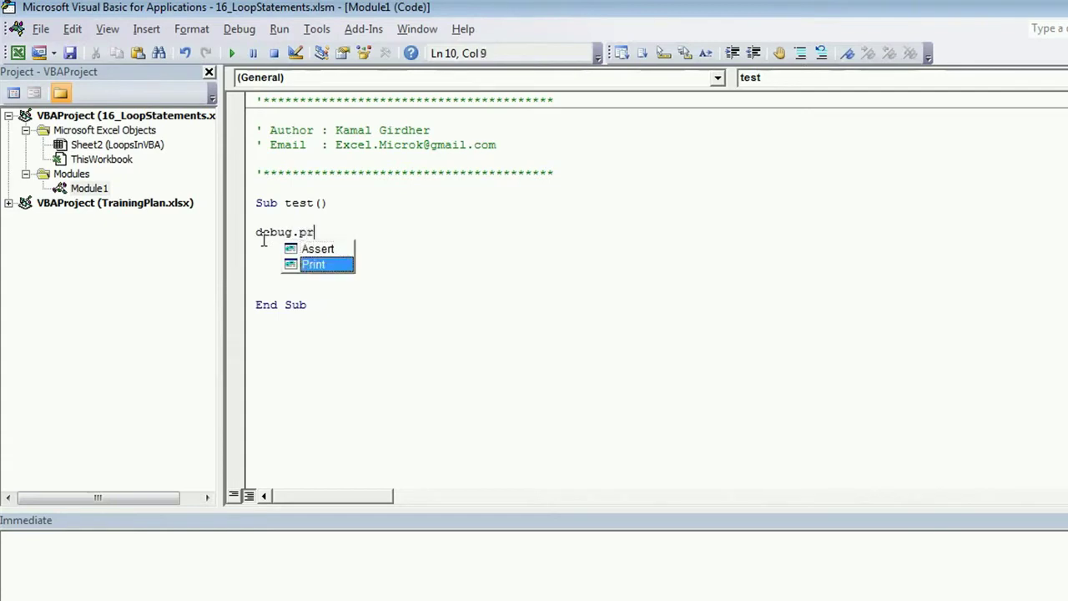
{"action": "type", "text": "int \""}
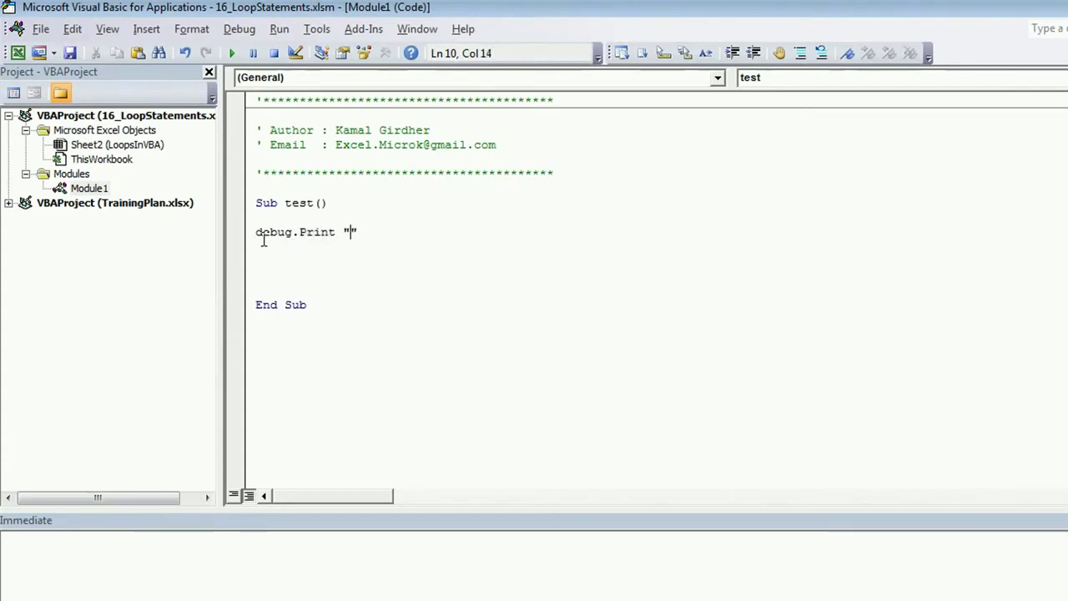
{"action": "type", "text": "kamal"}
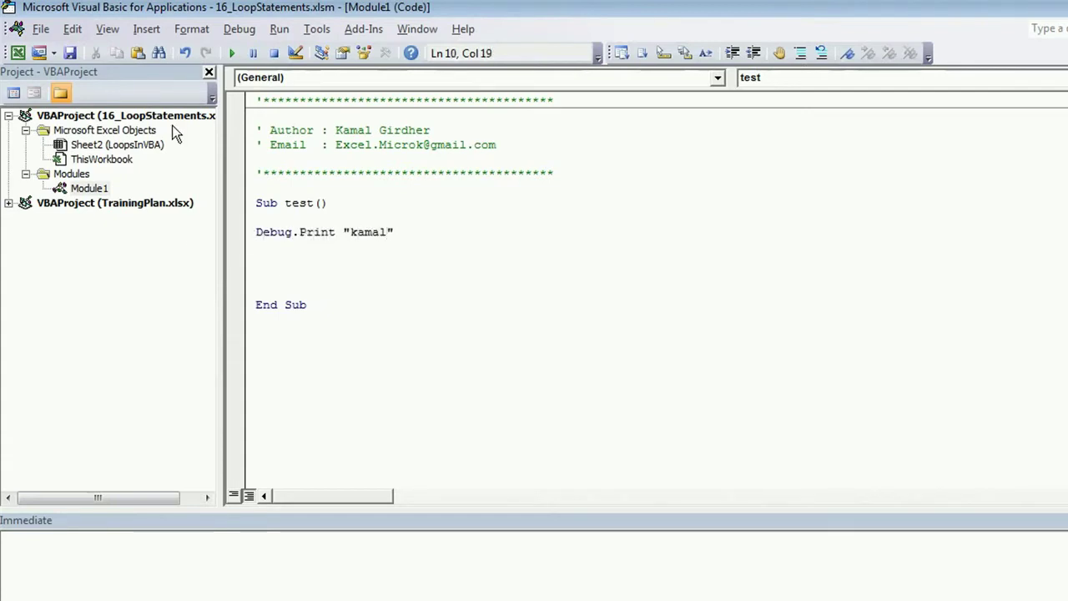
Run the macro to print kamal once, then clear the Immediate window.
{"action": "left_click", "coordinate": [232, 52]}
{"action": "left_click", "coordinate": [107, 540]}
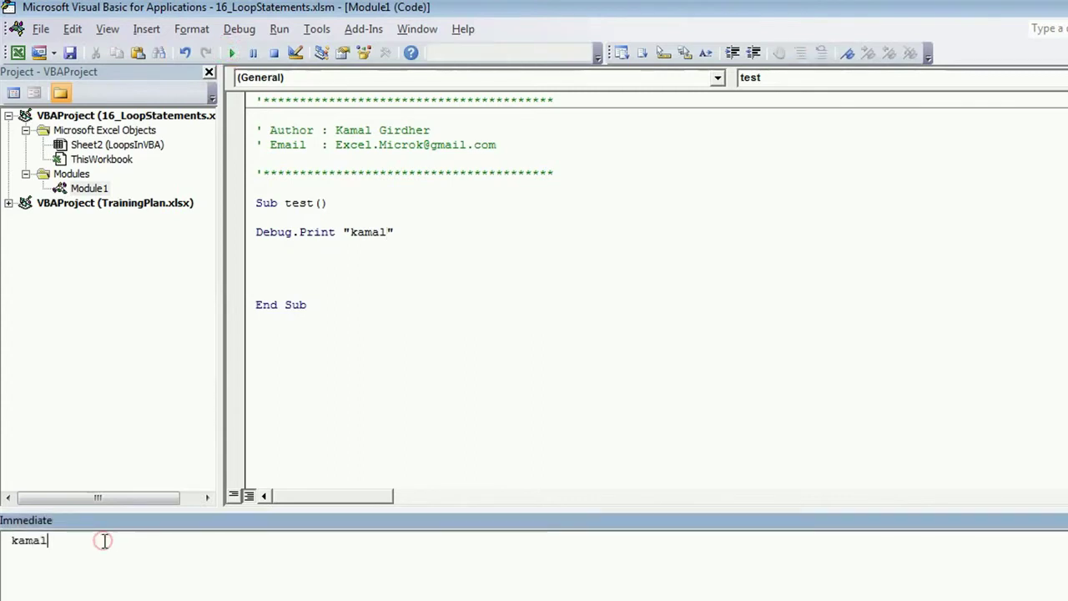
{"action": "key", "text": "ctrl+a"}
{"action": "key", "text": "Delete"}
Copy the Debug.Print "kamal" line and paste it repeatedly until there are nine copies.
{"action": "left_click", "coordinate": [406, 232]}
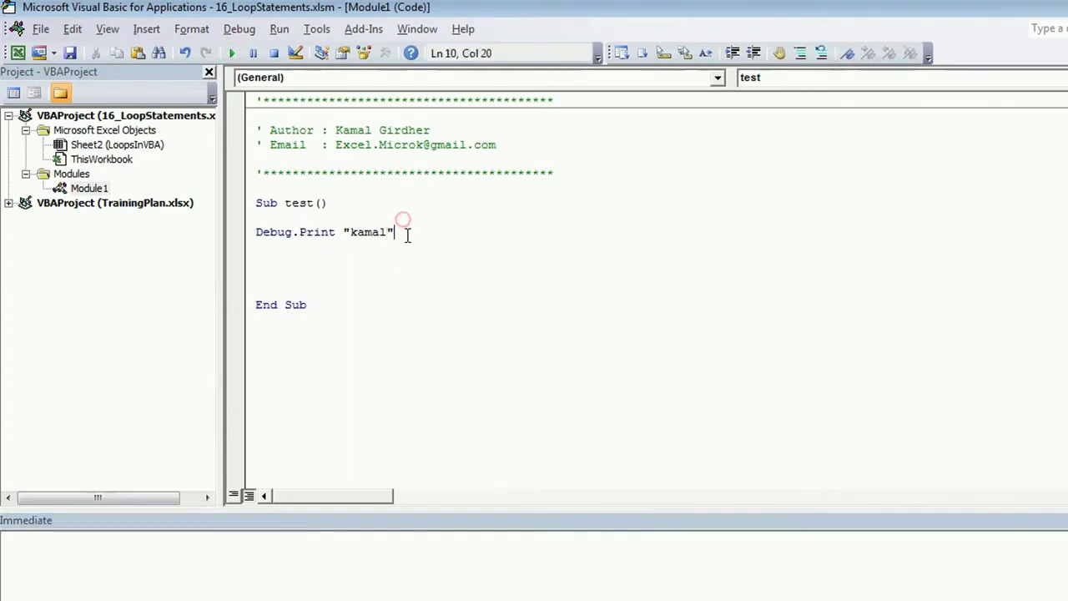
{"action": "key", "text": "shift+Home"}
{"action": "type", "text": "If Target.Address = \"$D$46:$I$53\" Then     ActiveSheet.Shapes(\"block3\").Visible = True End If  If Target.Address = \"$B$46:$C$47\" Then     ActiveSheet.Shapes(\"block3\").Visible = False End If"}
{"action": "key", "text": "ctrl+z"}
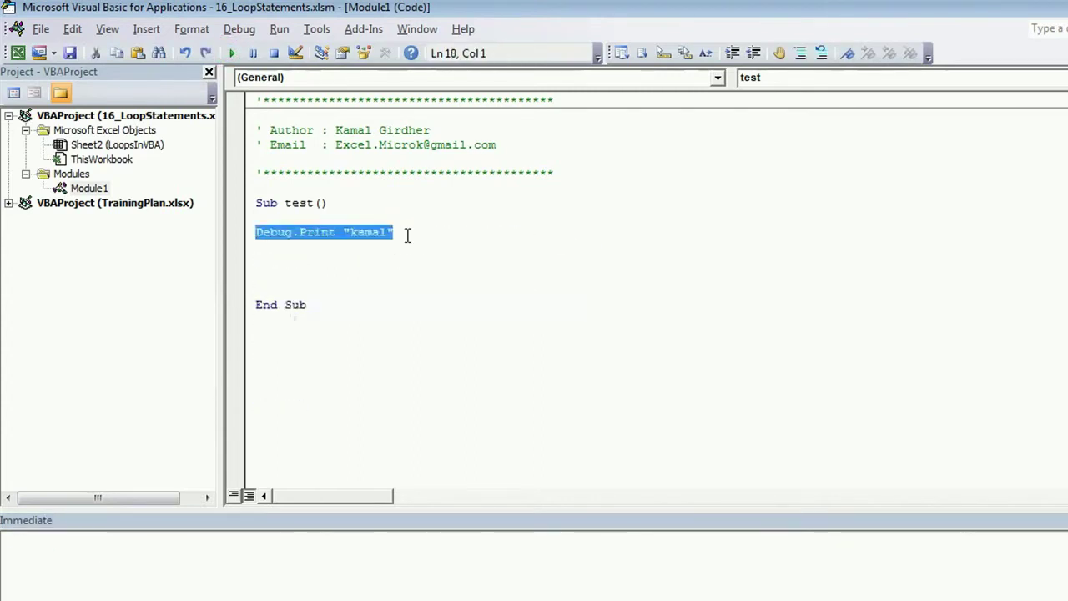
{"action": "key", "text": "ctrl+c"}
{"action": "key", "text": "Down"}
{"action": "key", "text": "ctrl+v"}
{"action": "key", "text": "Return"}
{"action": "key", "text": "ctrl+v"}
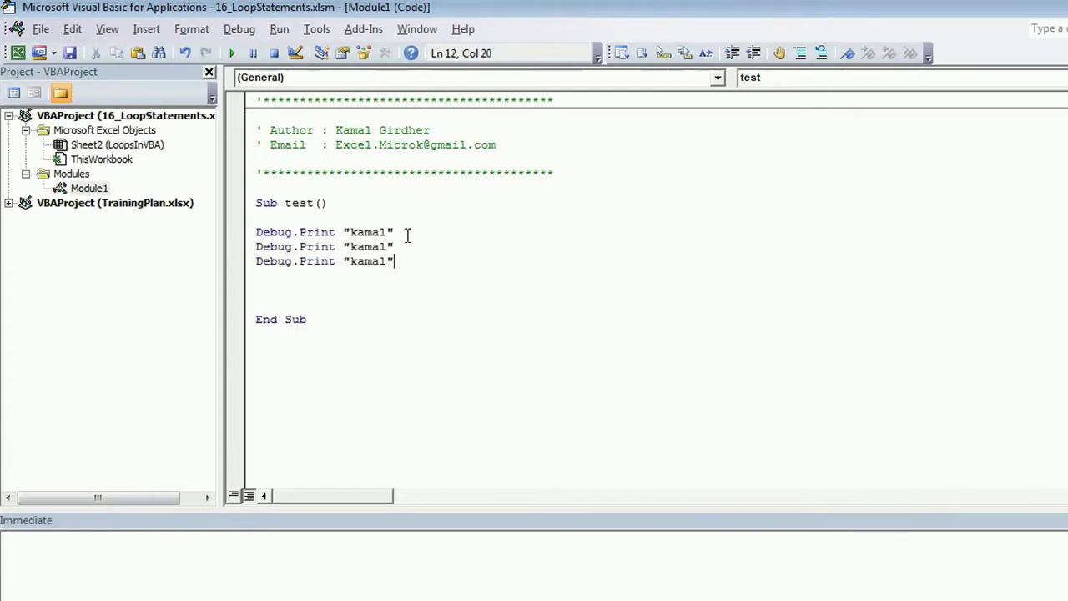
{"action": "key", "text": "ctrl+v"}
{"action": "key", "text": "Return"}
{"action": "key", "text": "ctrl+v"}
{"action": "key", "text": "Return"}
{"action": "key", "text": "ctrl+v"}
{"action": "key", "text": "Return"}
{"action": "key", "text": "ctrl+v"}
{"action": "key", "text": "Return"}
{"action": "key", "text": "ctrl+v"}
{"action": "key", "text": "Return"}
{"action": "key", "text": "ctrl+v"}
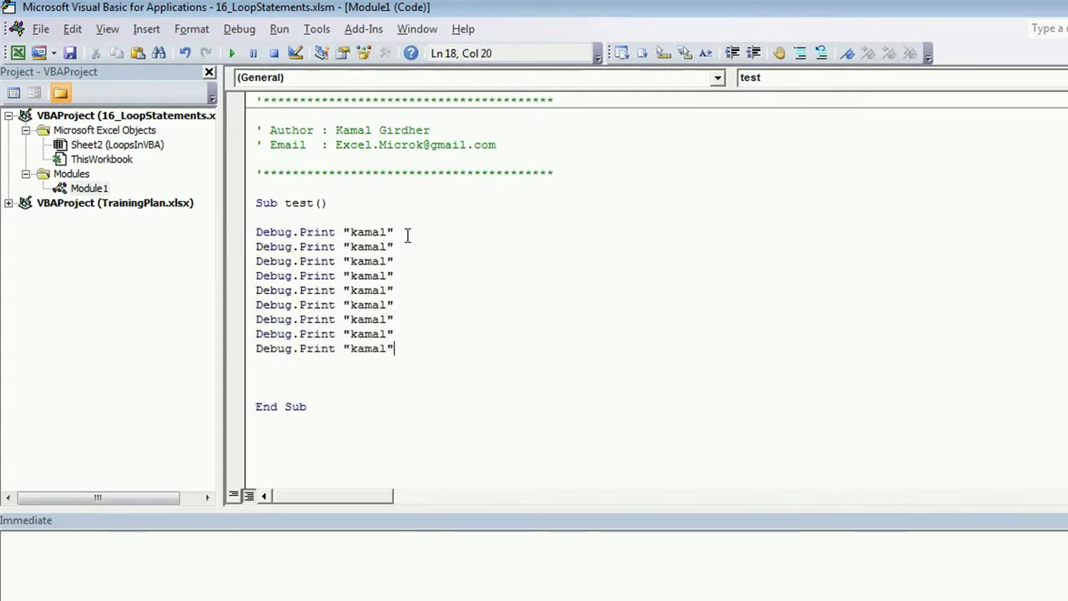
Run the nine-line macro, trim the kamal output to three lines, and select the Debug.Print block.
{"action": "left_click", "coordinate": [232, 52]}
{"action": "mouse_move", "coordinate": [55, 598]}
{"action": "left_mouse_down"}
{"action": "mouse_move", "coordinate": [16, 572]}
{"action": "mouse_move", "coordinate": [12, 541]}
{"action": "left_mouse_up"}
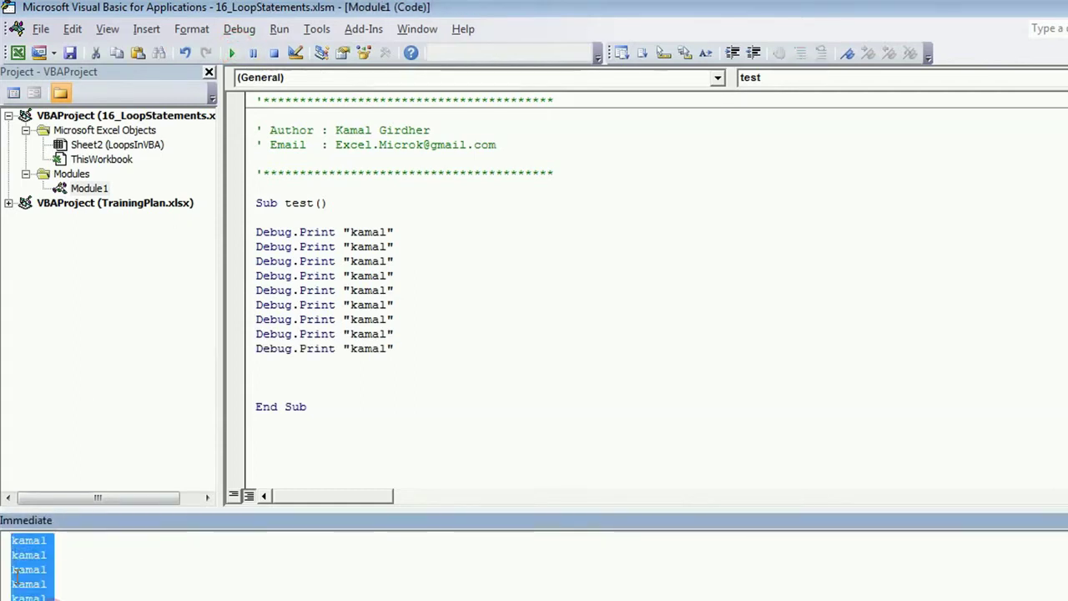
{"action": "key", "text": "Delete"}
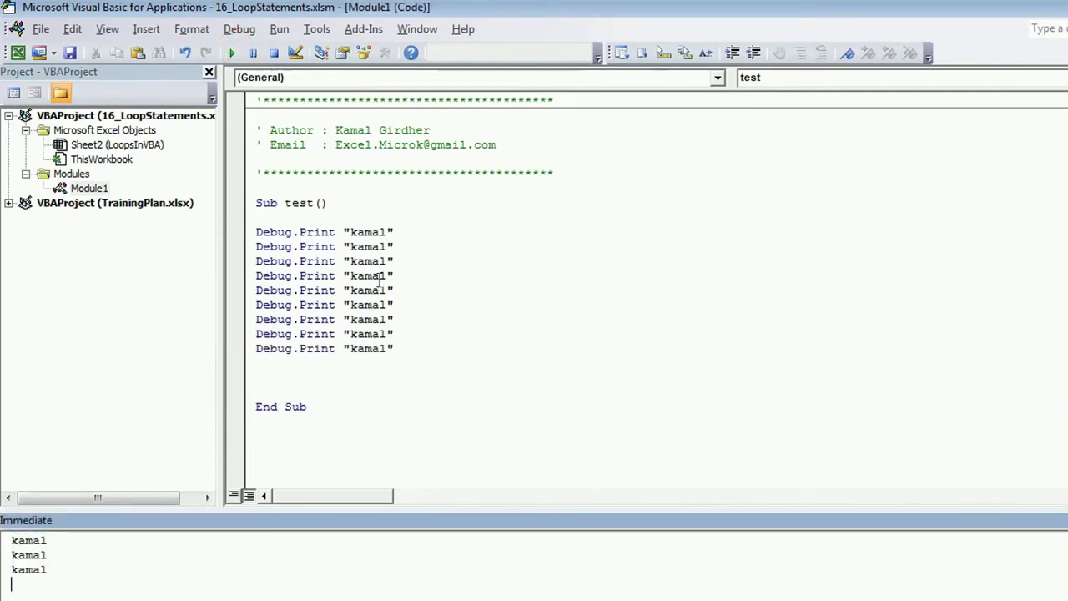
{"action": "left_click_drag", "start_coordinate": [397, 232], "coordinate": [257, 233]}
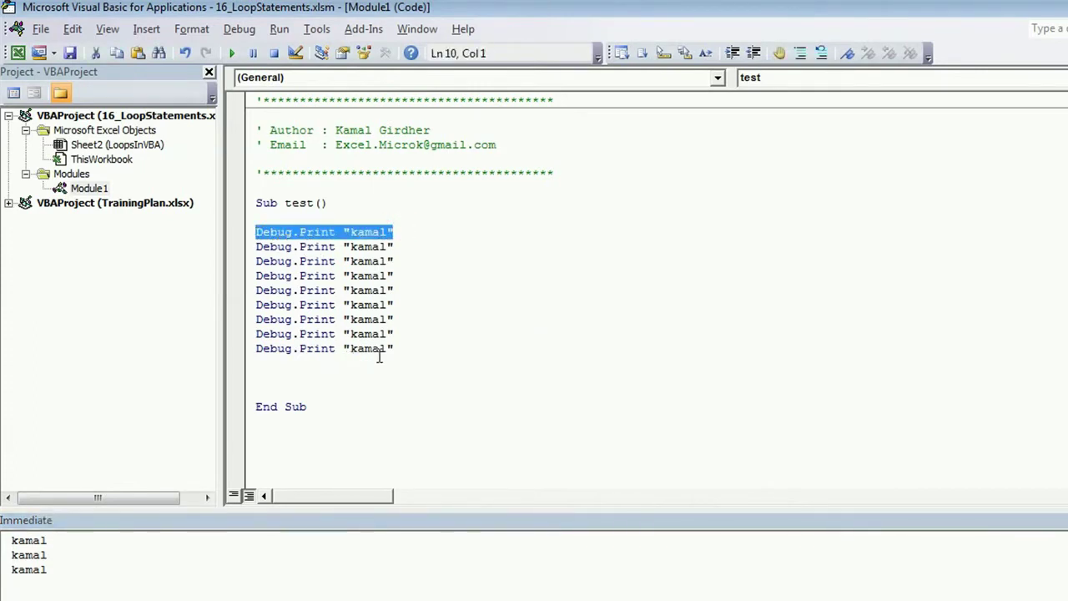
{"action": "mouse_move", "coordinate": [403, 345]}
{"action": "left_mouse_down"}
{"action": "mouse_move", "coordinate": [287, 281]}
{"action": "mouse_move", "coordinate": [248, 238]}
{"action": "left_mouse_up"}
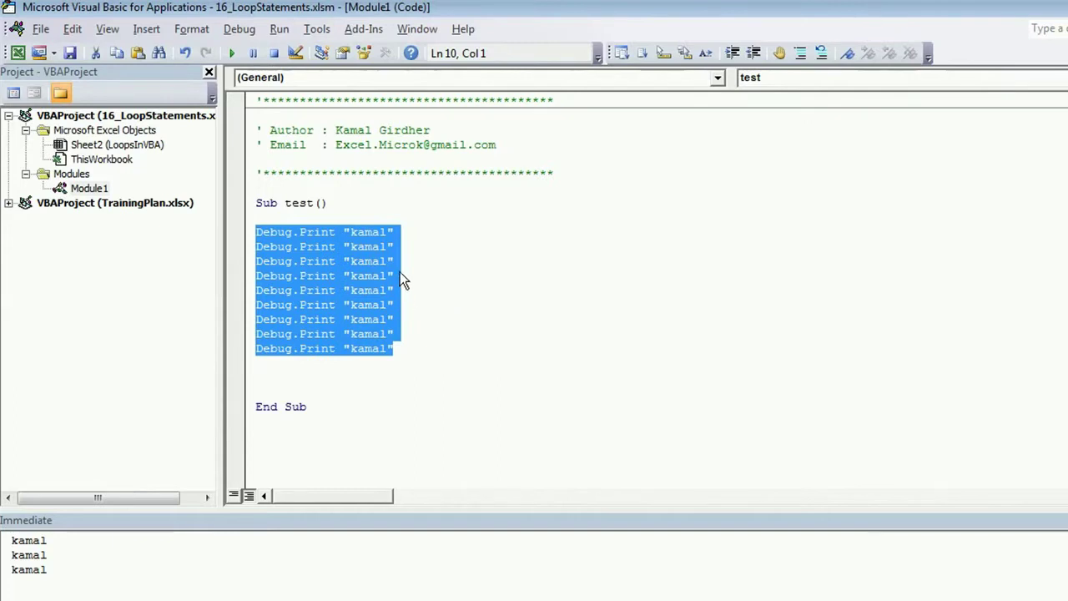
Delete the eight extra Debug.Print lines, leaving a single Debug.Print "kamal".
{"action": "key", "text": "Right"}
{"action": "key", "text": "Up"}
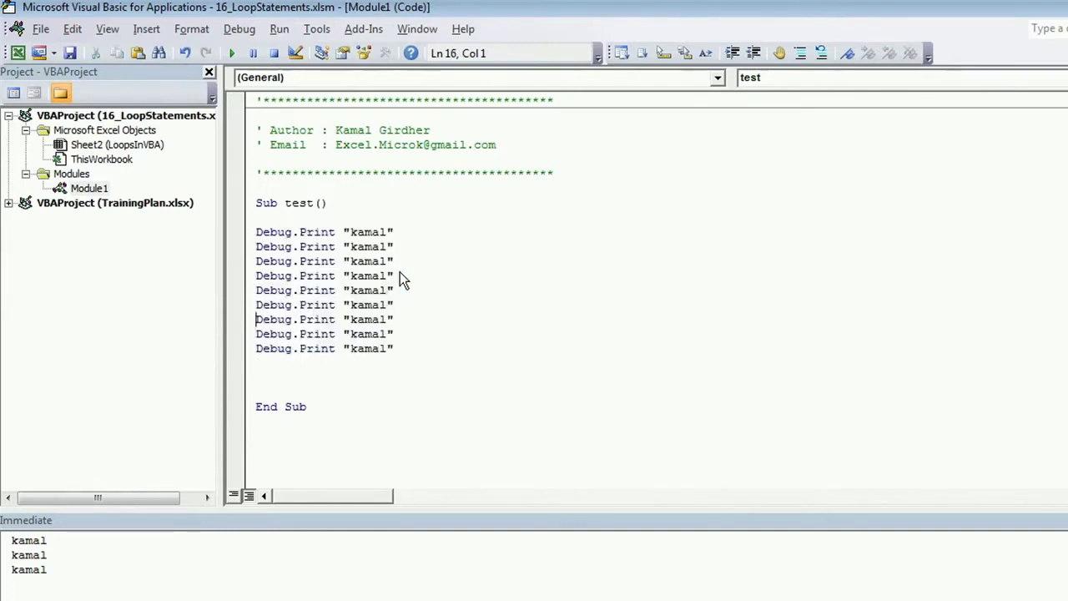
{"action": "key", "text": "Up"}
{"action": "key", "text": "Up"}
{"action": "key", "text": "Up"}
{"action": "key", "text": "Up"}
{"action": "key", "text": "Up"}
{"action": "key", "text": "shift+Down"}
{"action": "key", "text": "shift+Down"}
{"action": "key", "text": "shift+Down"}
{"action": "key", "text": "shift+Down"}
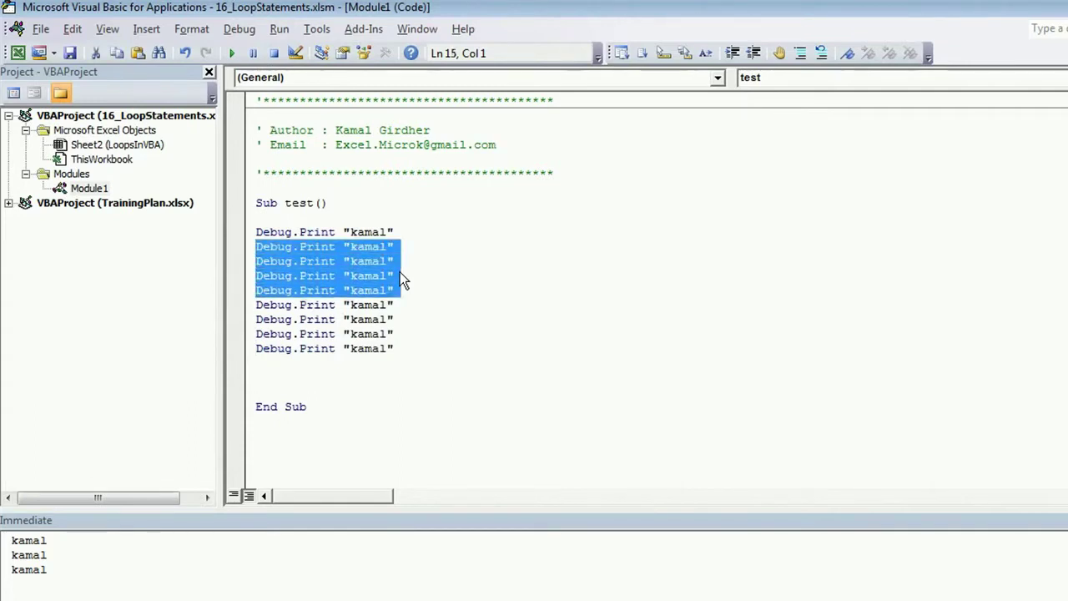
{"action": "key", "text": "shift+Down"}
{"action": "key", "text": "shift+Down"}
{"action": "key", "text": "shift+Down"}
{"action": "key", "text": "shift+Down"}
{"action": "key", "text": "Delete"}
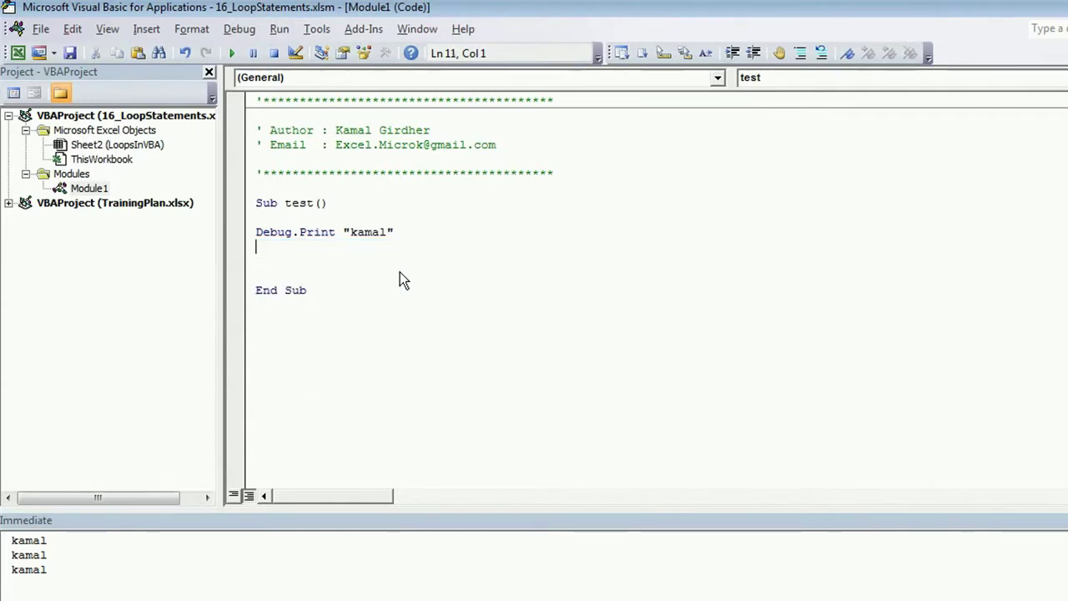
Add a blank line above the remaining Debug.Print line and return to the Loop Statements sheet.
{"action": "key", "text": "Return"}
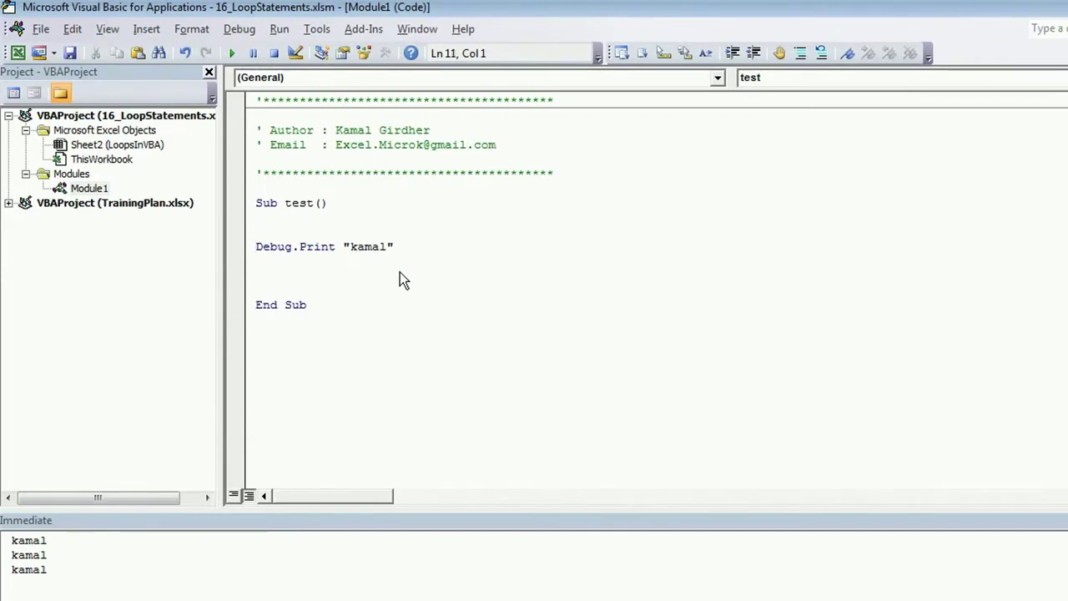
{"action": "key", "text": "Up"}
{"action": "key", "text": "shift+Down"}
{"action": "key", "text": "shift+Down"}
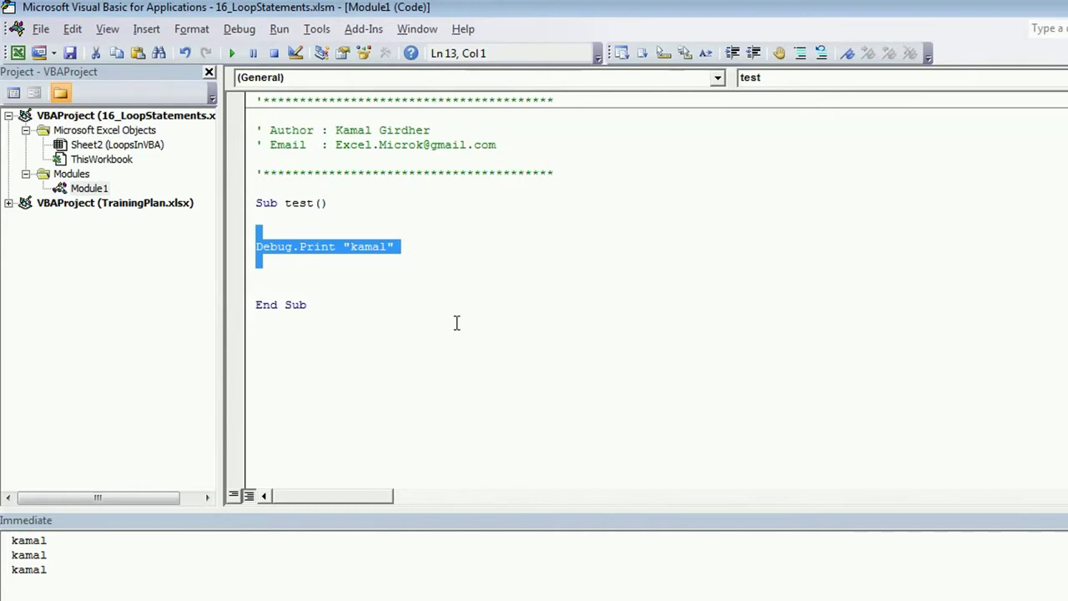
{"action": "key", "text": "Left"}
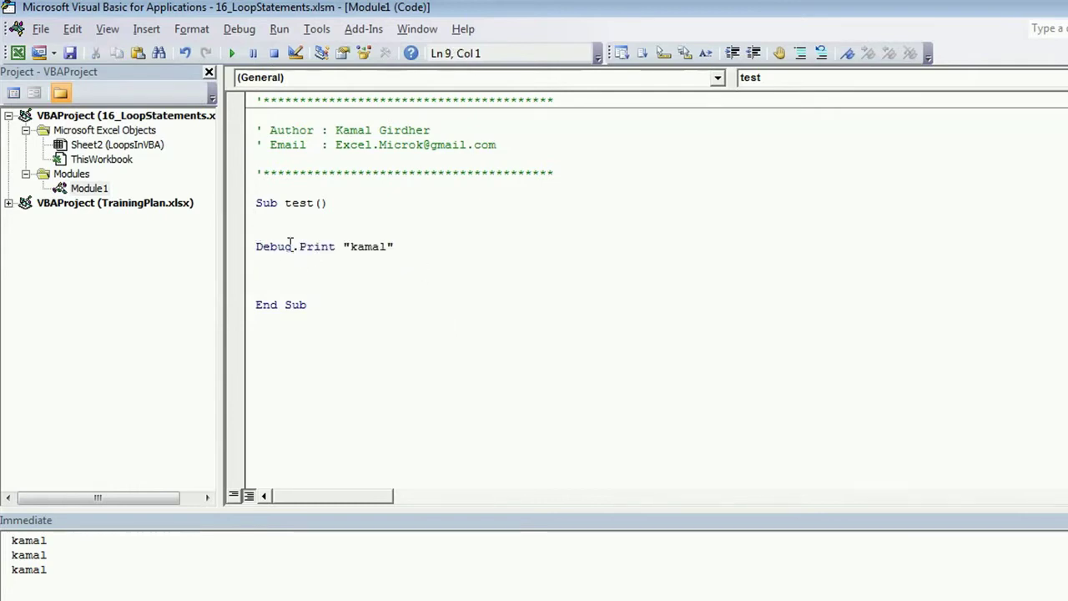
{"action": "left_click", "coordinate": [258, 232]}
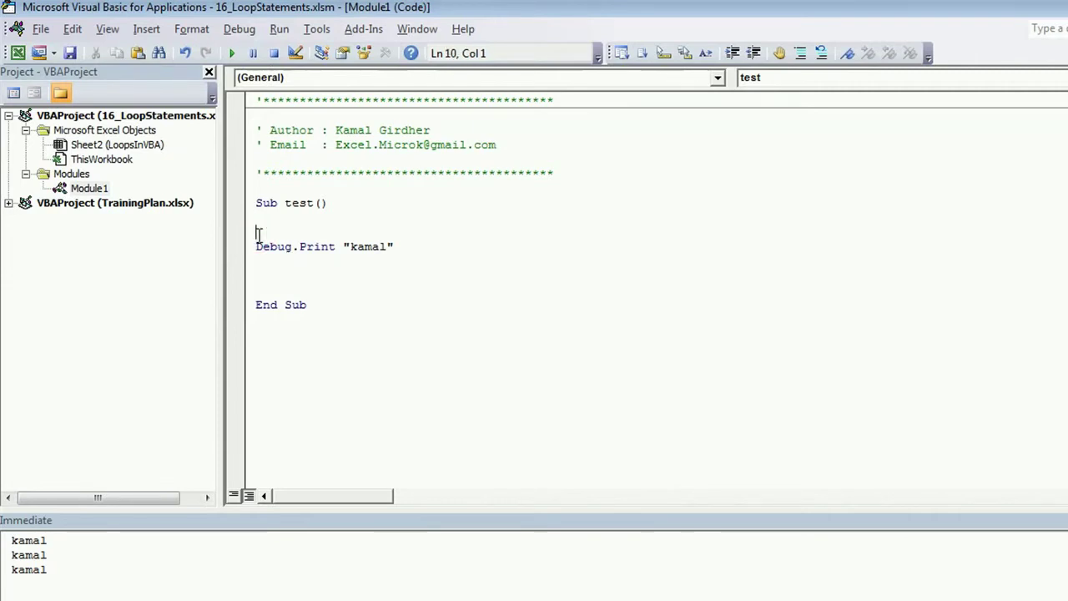
{"action": "key", "text": "alt+F11"}
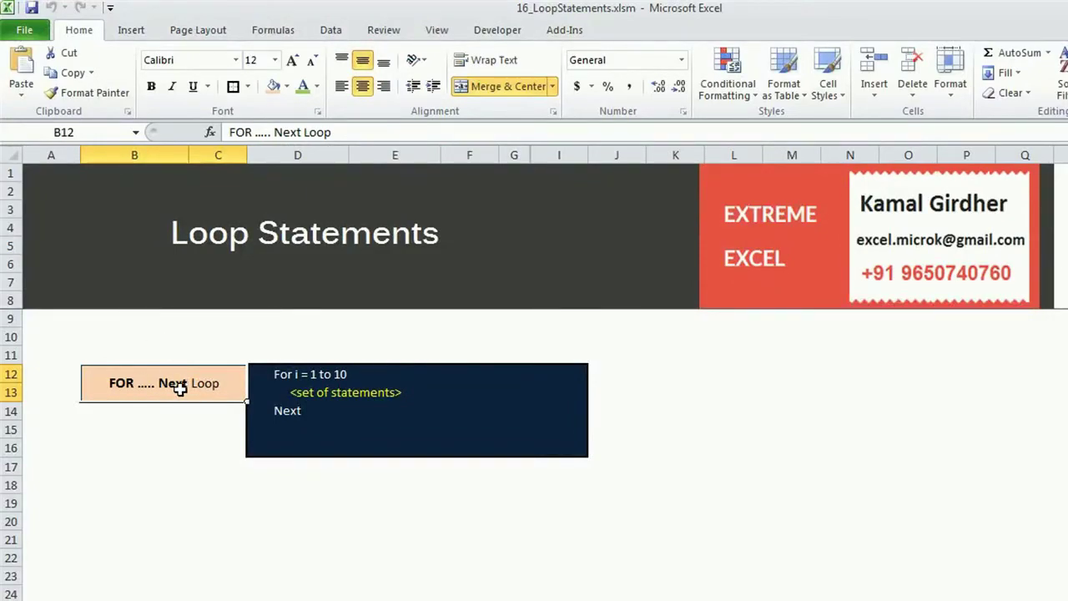
Back in the VBA editor, write For i = 1 To 10 above the Debug.Print line.
{"action": "key", "text": "alt+F11"}
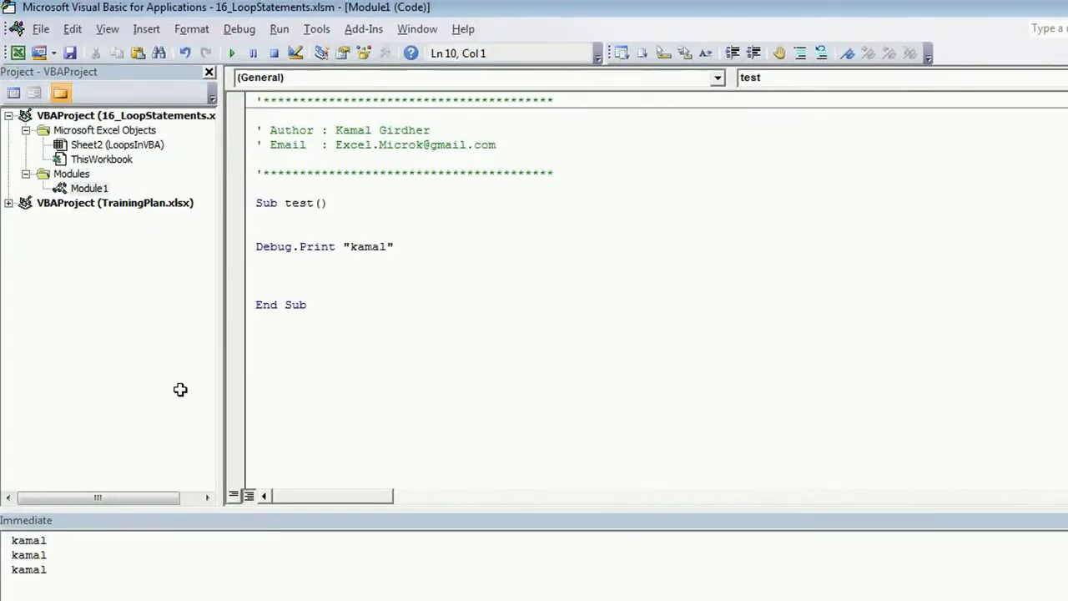
{"action": "type", "text": "for "}
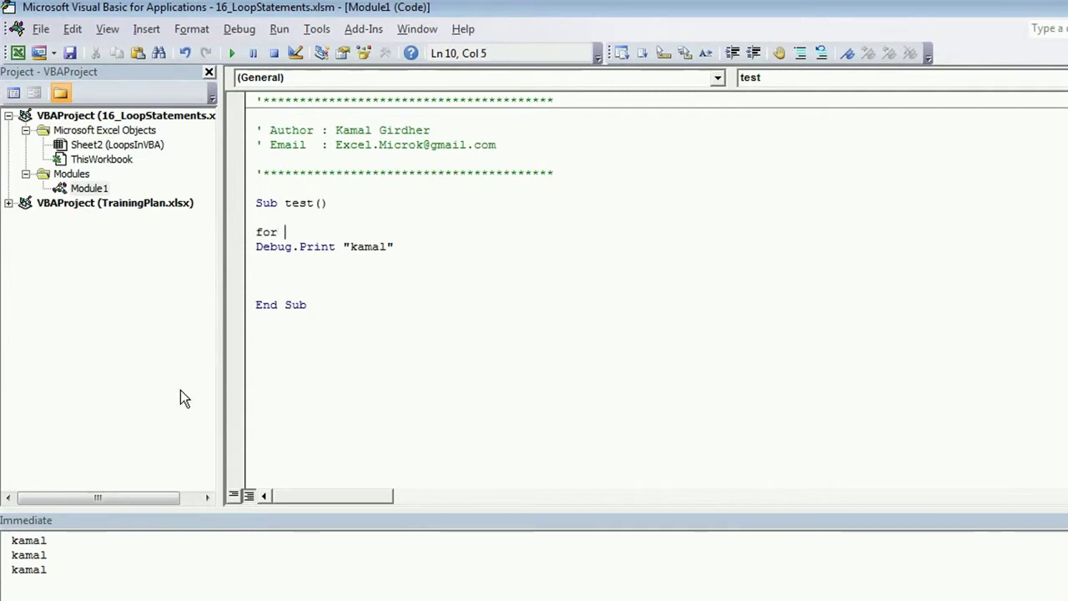
{"action": "type", "text": "i"}
{"action": "key", "text": "BackSpace"}
{"action": "key", "text": "BackSpace"}
{"action": "type", "text": "i"}
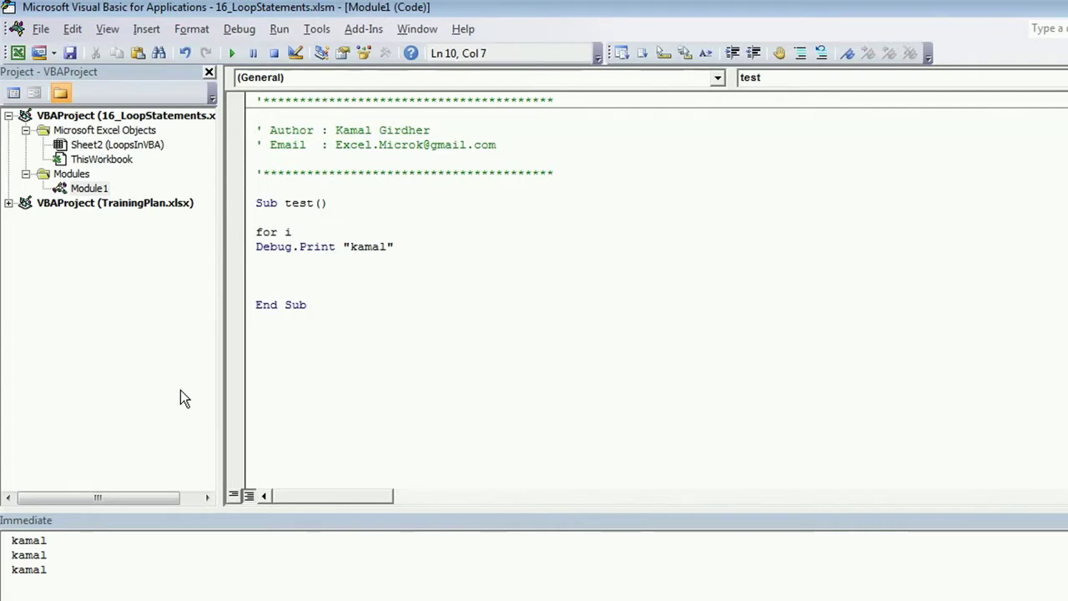
{"action": "type", "text": " =1"}
{"action": "type", "text": " t"}
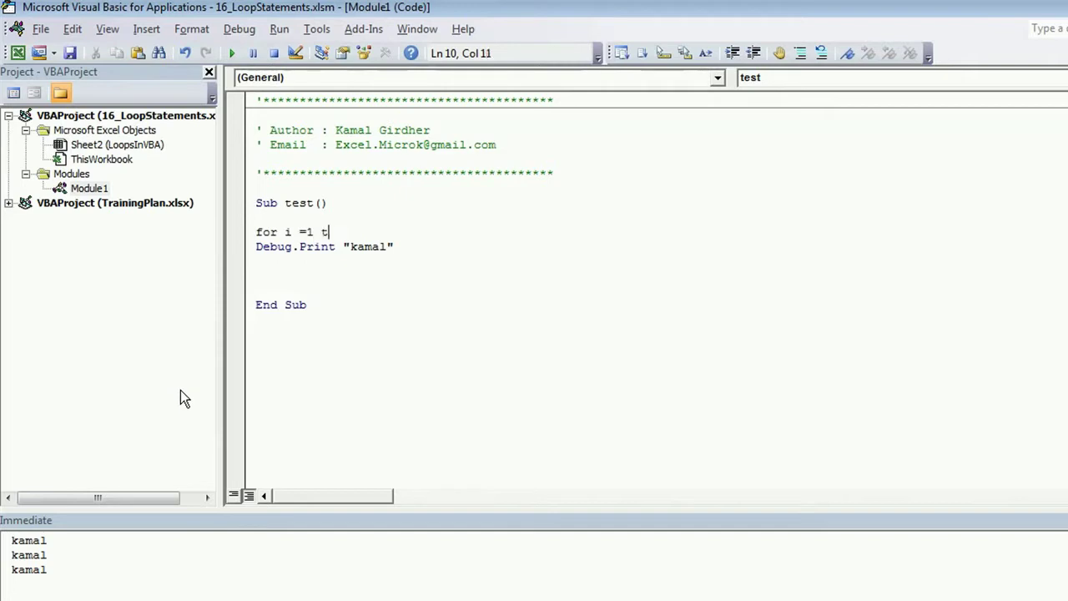
{"action": "type", "text": "o 10"}
{"action": "key", "text": "Down"}
Indent Debug.Print "kamal", close the loop with Next, and select the loop block.
{"action": "key", "text": "Tab"}
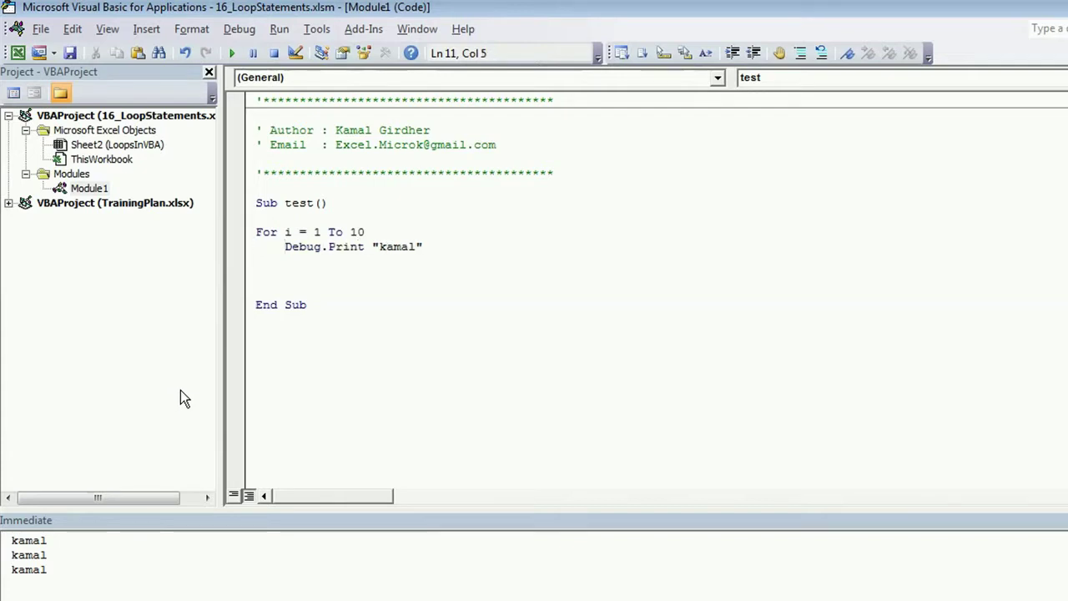
{"action": "key", "text": "End"}
{"action": "key", "text": "Down"}
{"action": "type", "text": "nex"}
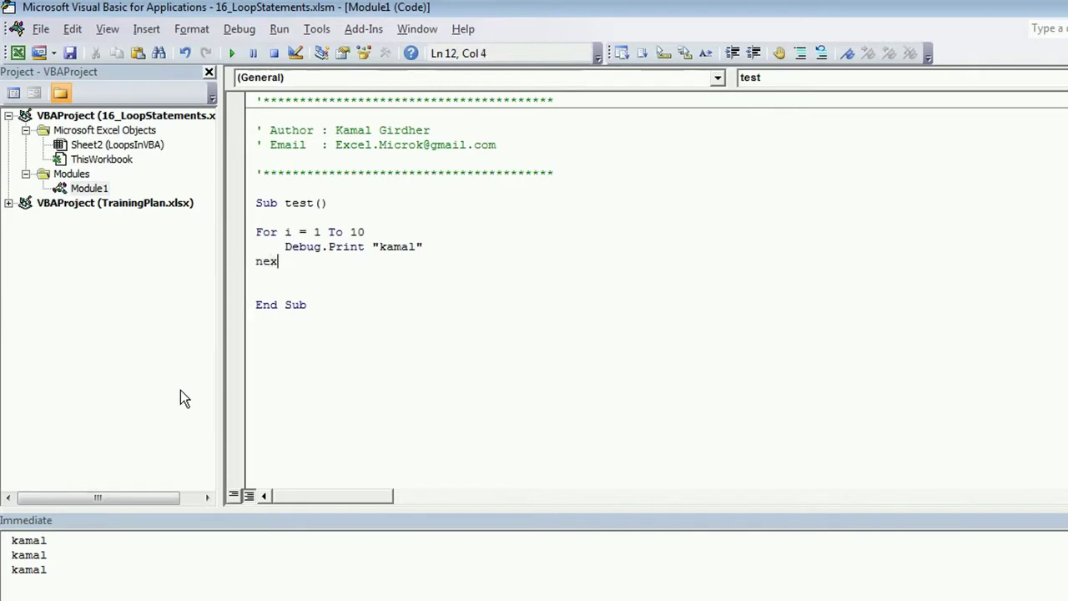
{"action": "type", "text": "Next"}
{"action": "key", "text": "shift+Up"}
{"action": "key", "text": "shift+Up"}
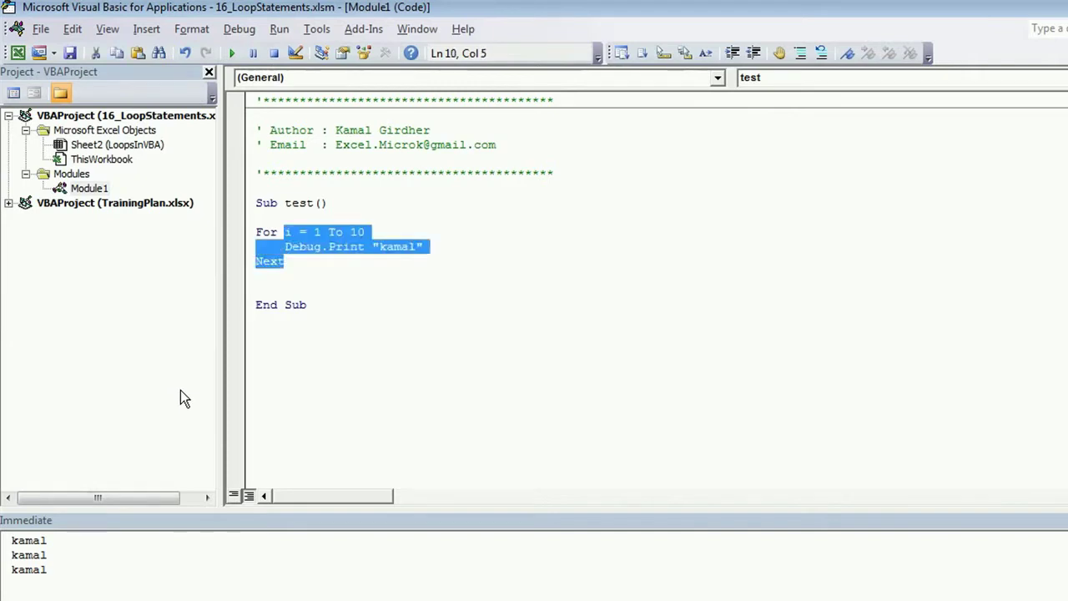
{"action": "key", "text": "shift+Home"}
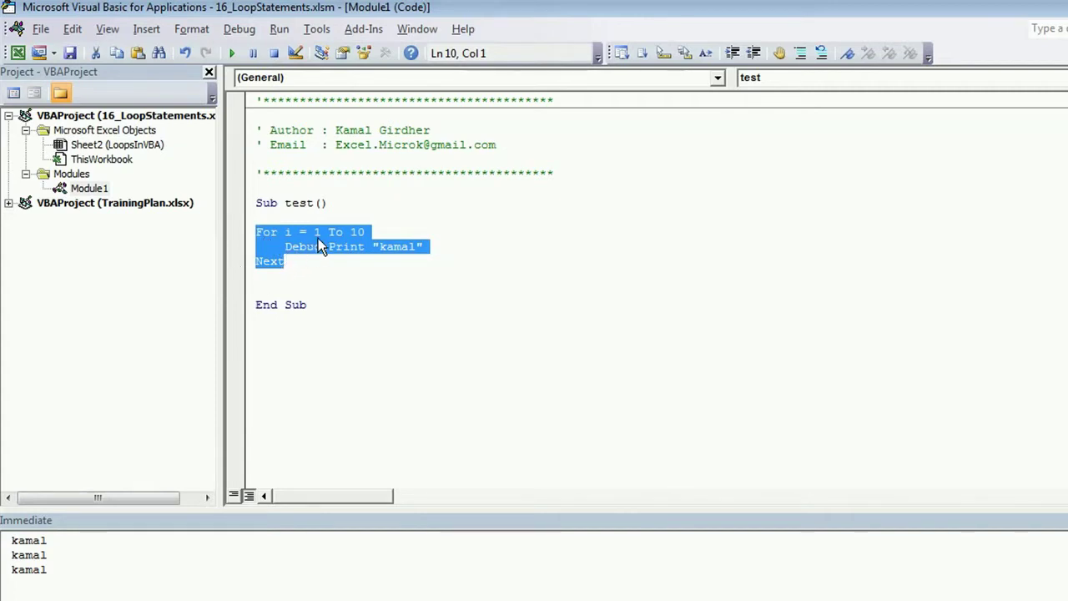
{"action": "double_click", "coordinate": [359, 232]}
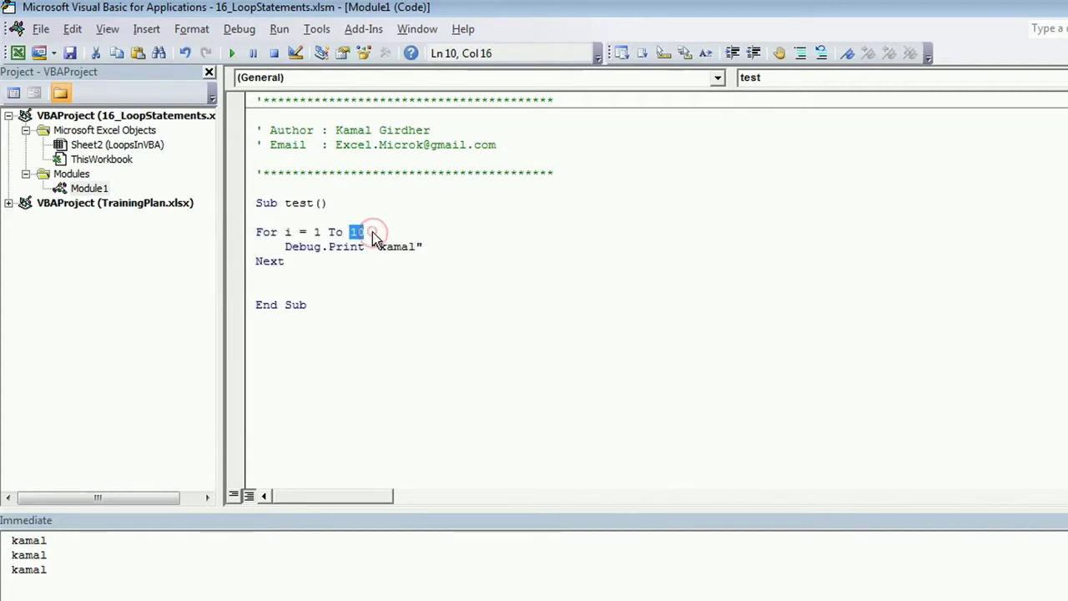
{"action": "left_click_drag", "start_coordinate": [378, 232], "coordinate": [316, 236]}
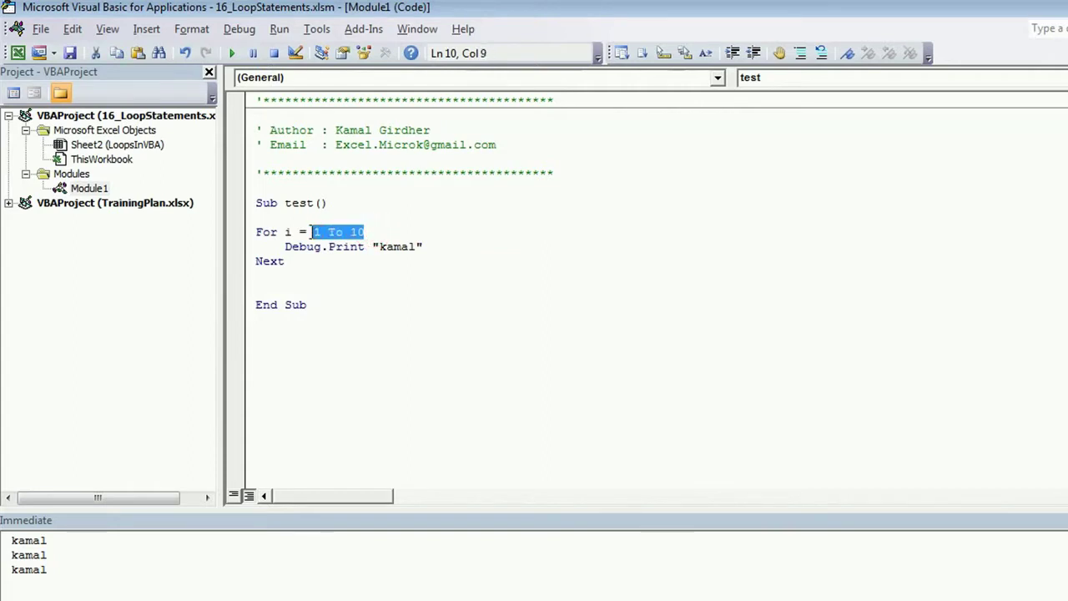
{"action": "left_click", "coordinate": [316, 237]}
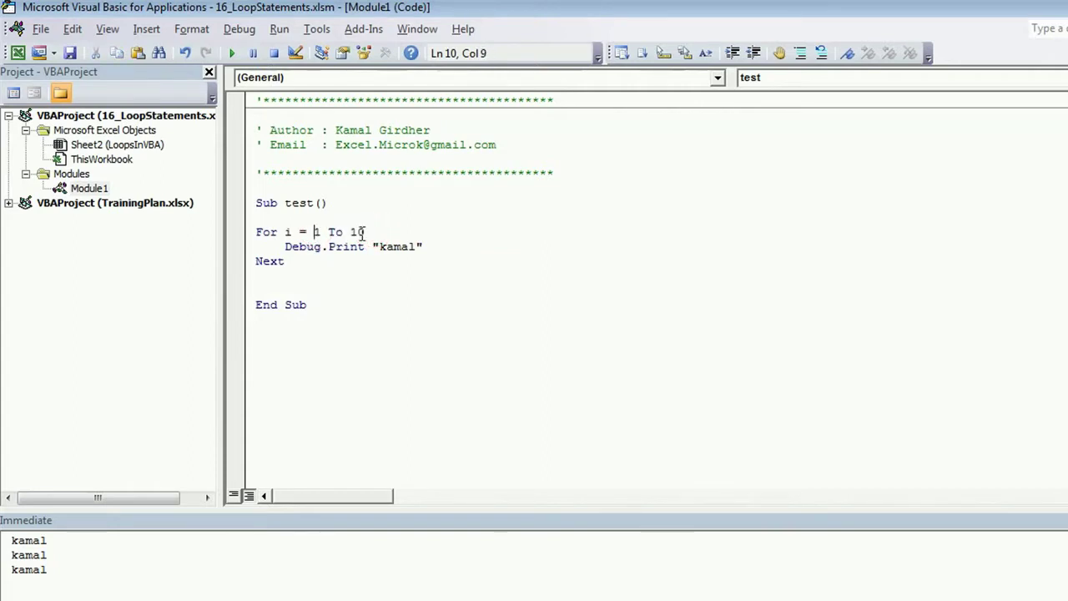
{"action": "left_click_drag", "start_coordinate": [321, 233], "coordinate": [285, 234]}
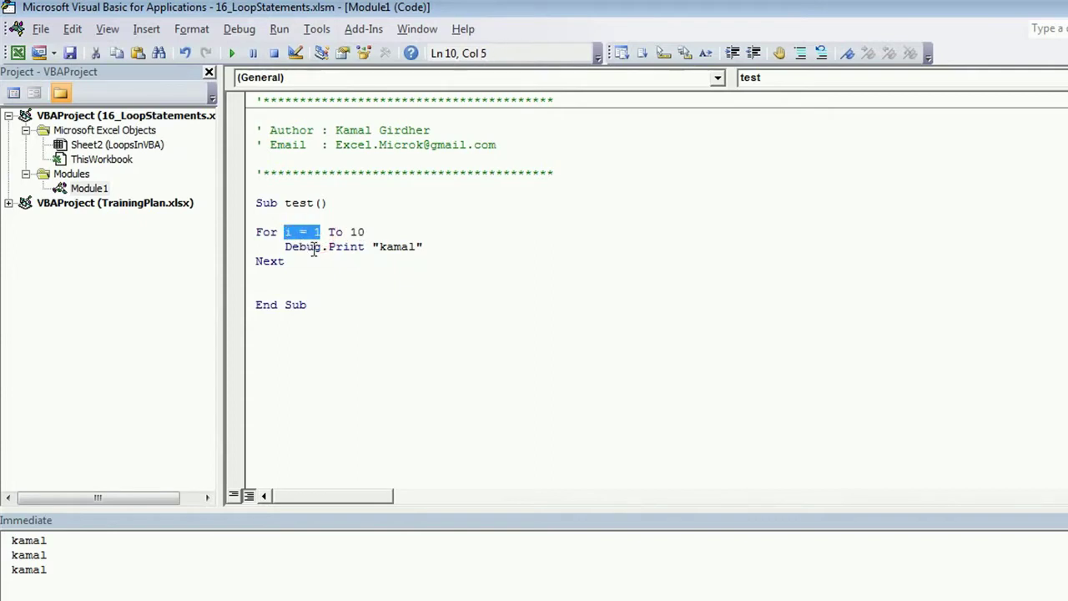
{"action": "left_click_drag", "start_coordinate": [286, 247], "coordinate": [444, 247]}
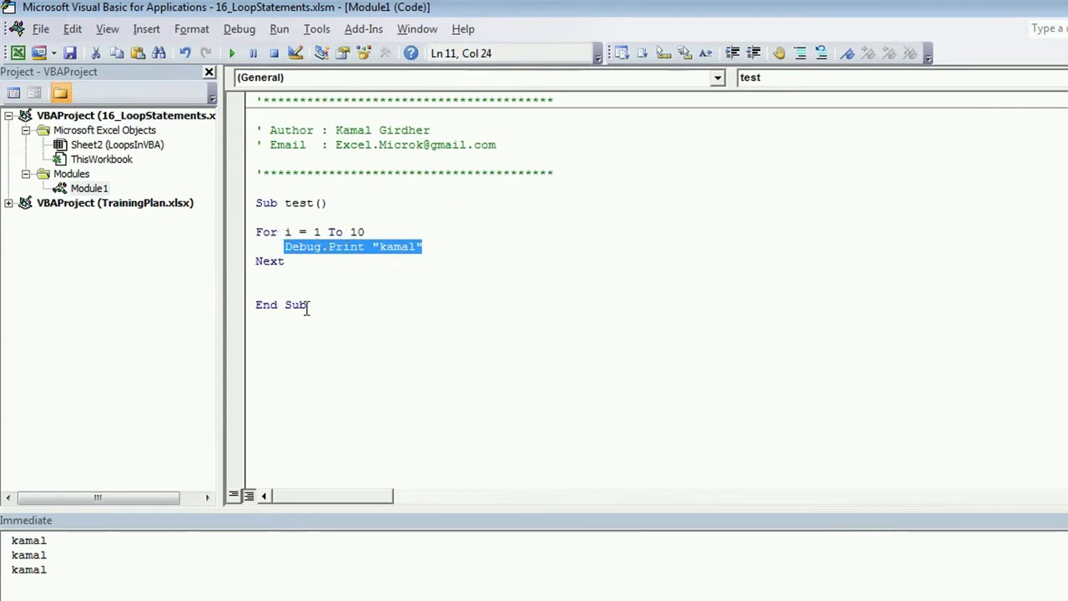
{"action": "key", "text": "alt+F11"}
{"action": "left_click", "coordinate": [411, 391]}
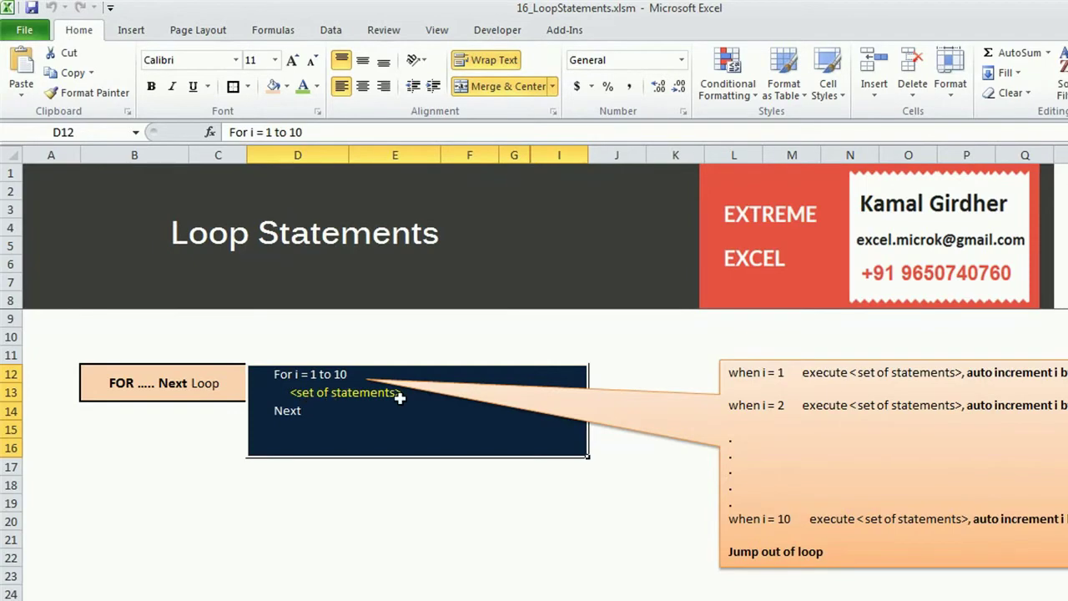
{"action": "key", "text": "alt+F11"}
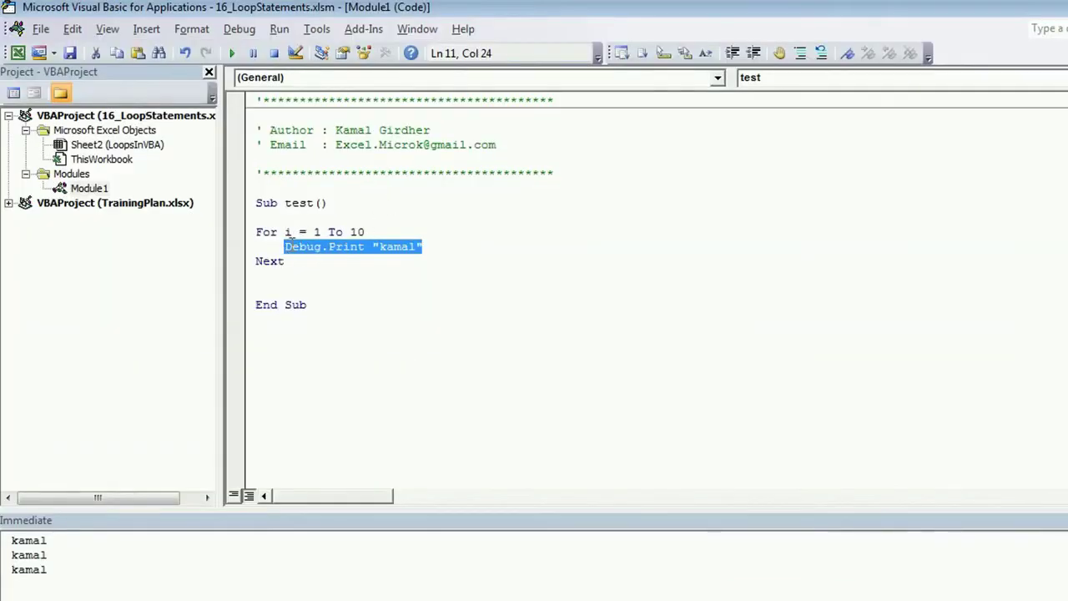
{"action": "key", "text": "alt+F11"}
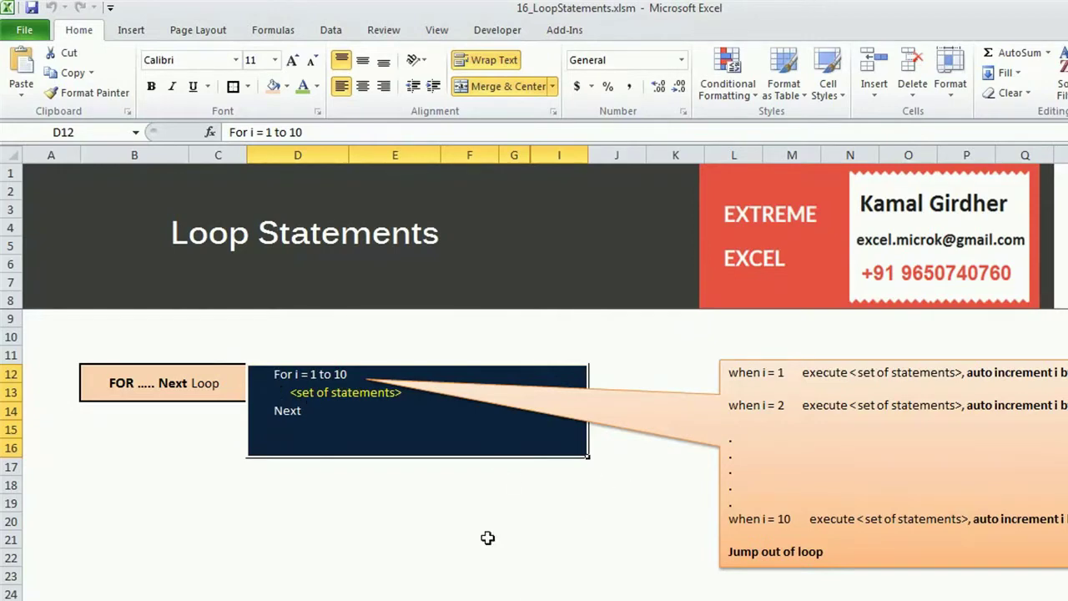
{"action": "key", "text": "alt+F11"}
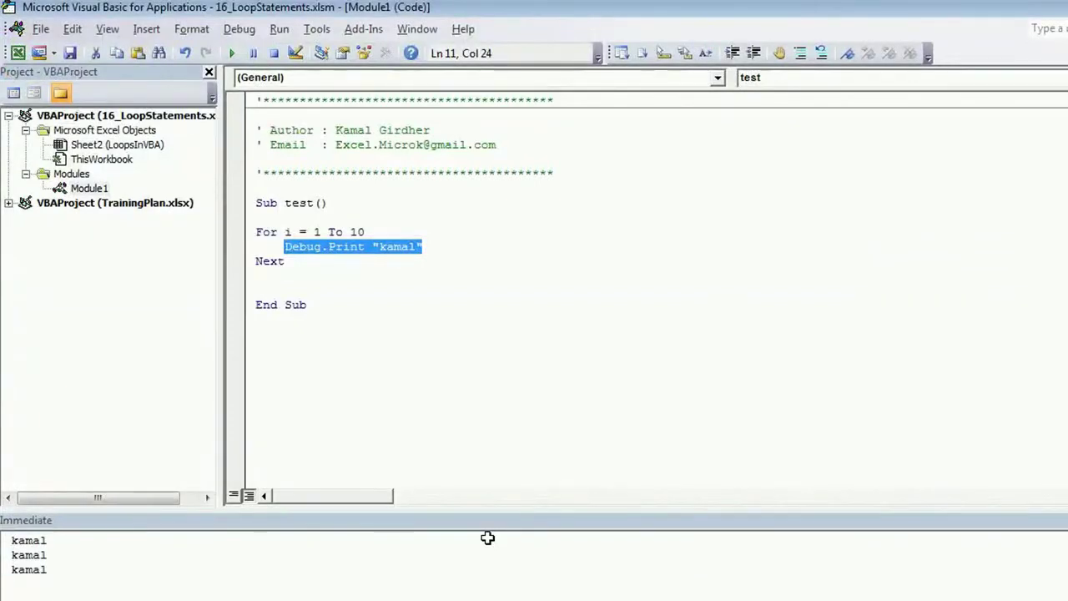
Clear the earlier kamal output from the Immediate window.
{"action": "left_click", "coordinate": [306, 260]}
{"action": "left_click", "coordinate": [131, 576]}
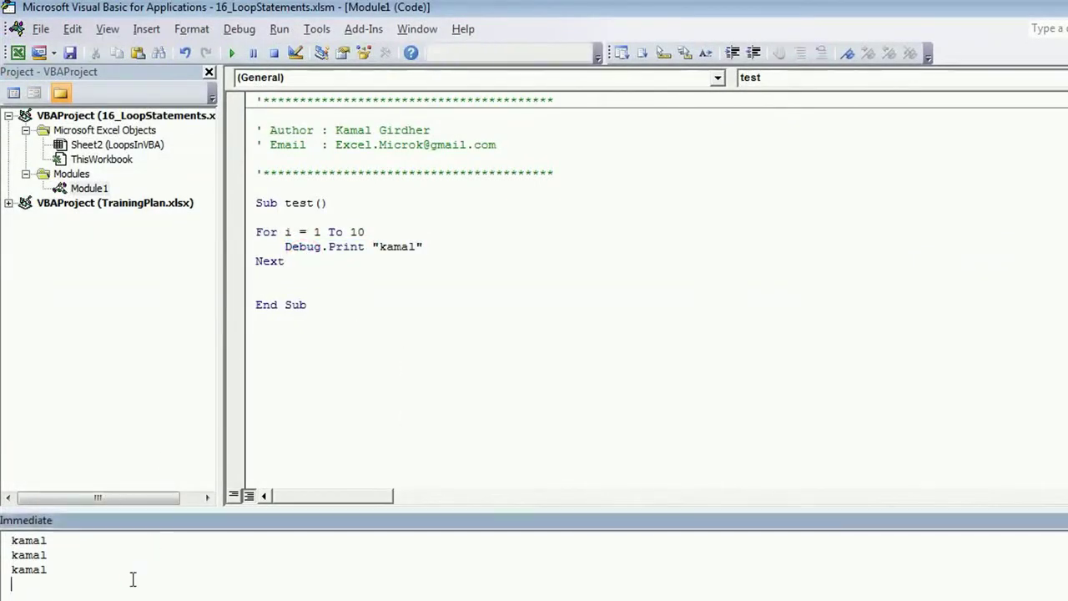
{"action": "key", "text": "ctrl+a"}
{"action": "key", "text": "Delete"}
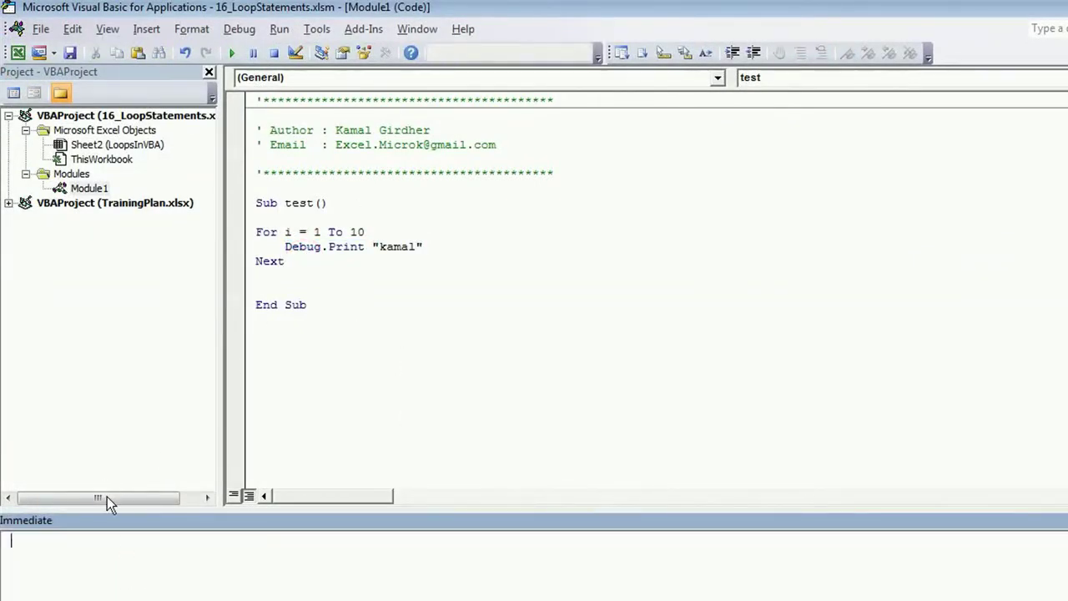
Run the test loop and delete all its printed kamal lines.
{"action": "left_click", "coordinate": [299, 246]}
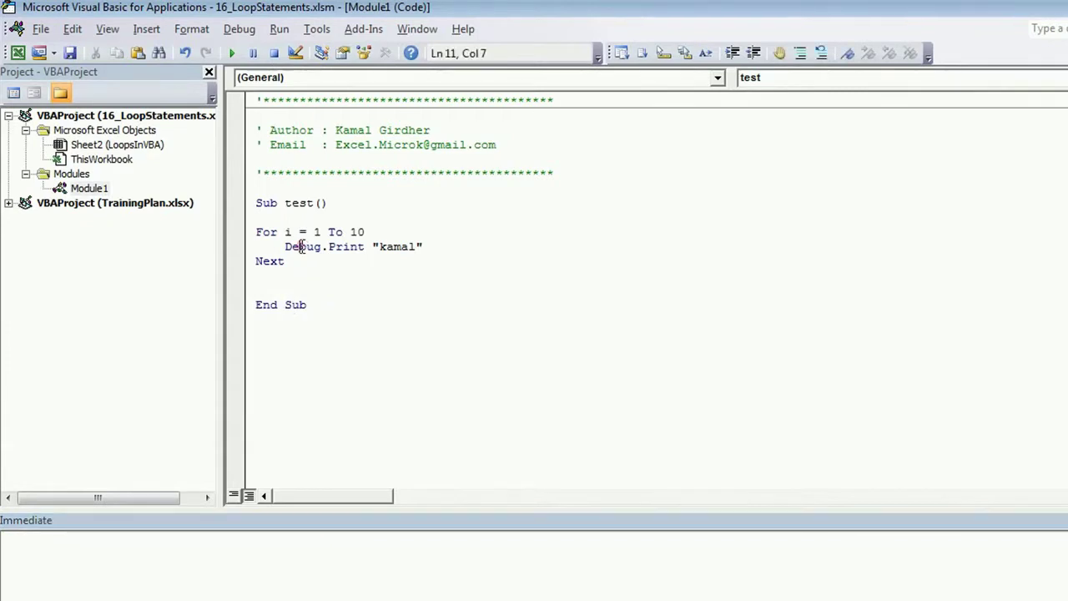
{"action": "left_click", "coordinate": [234, 53]}
{"action": "left_click", "coordinate": [4, 534]}
{"action": "key", "text": "ctrl+a"}
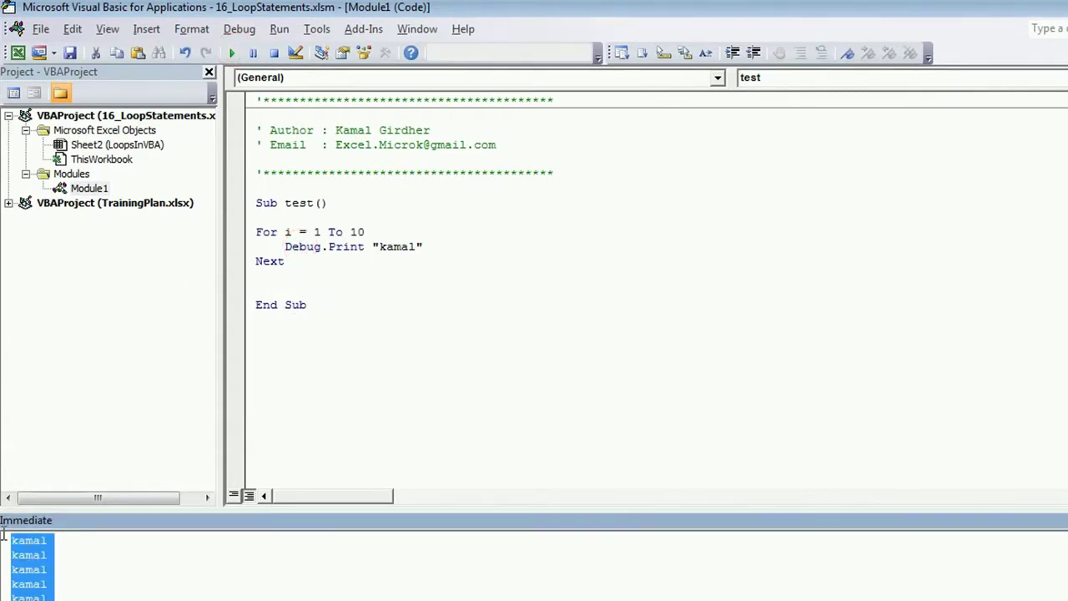
{"action": "key", "text": "Delete"}
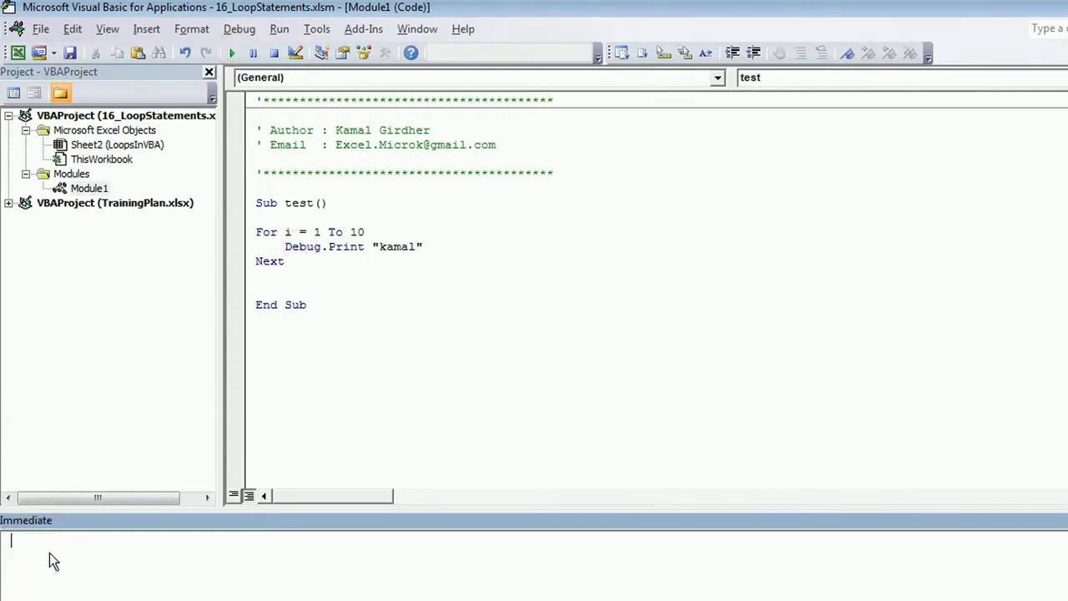
{"action": "left_click", "coordinate": [382, 231]}
Edit the loop header to For i = 5 To 10.
{"action": "type", "text": "000"}
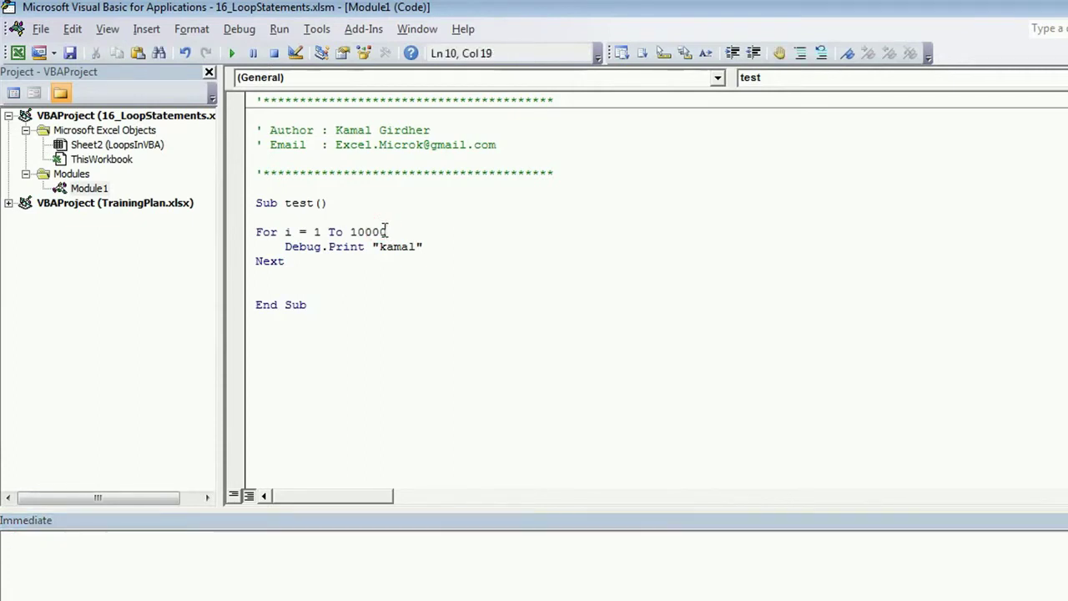
{"action": "key", "text": "BackSpace"}
{"action": "key", "text": "BackSpace"}
{"action": "key", "text": "BackSpace"}
{"action": "key", "text": "BackSpace"}
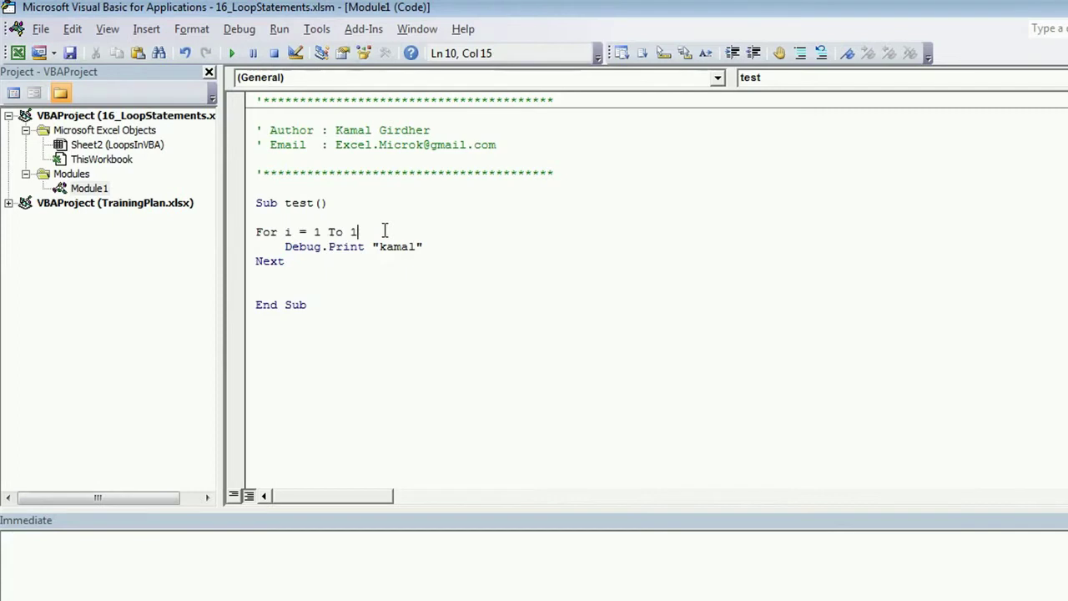
{"action": "type", "text": "0"}
{"action": "key", "text": "Left"}
{"action": "key", "text": "Left"}
{"action": "key", "text": "BackSpace"}
{"action": "type", "text": "5"}
{"action": "key", "text": "Right"}
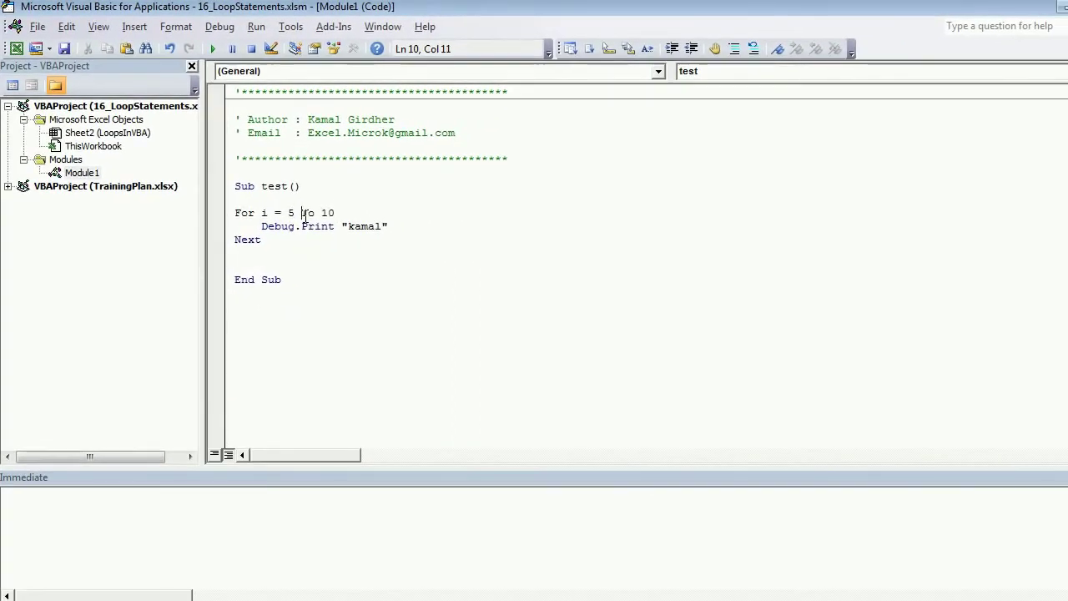
{"action": "key", "text": "Right"}
Run the loop and clear the six printed kamal lines.
{"action": "left_click", "coordinate": [290, 226]}
{"action": "left_click", "coordinate": [213, 49]}
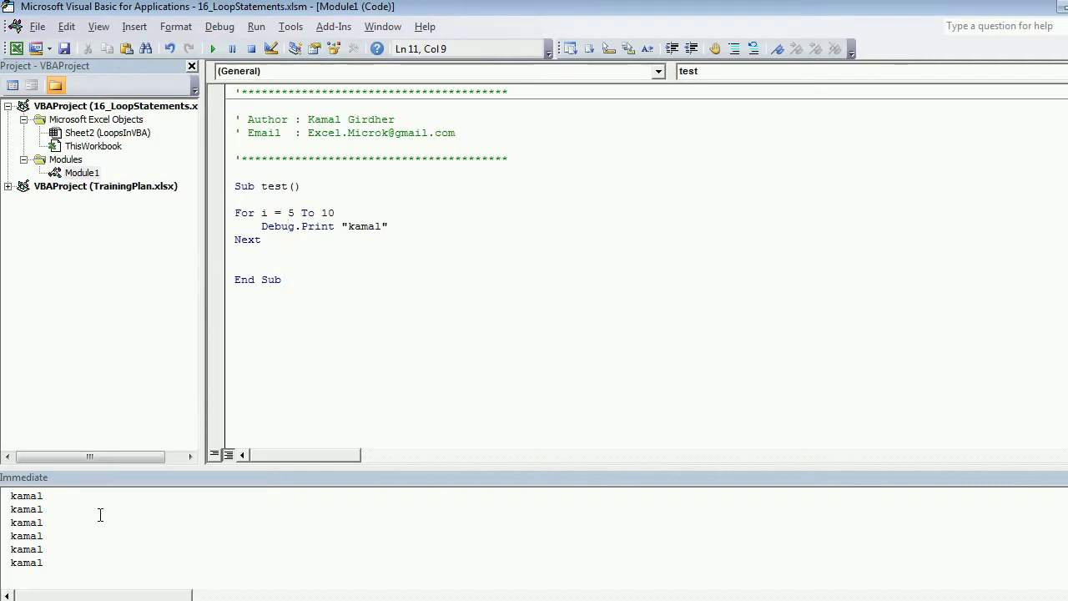
{"action": "left_click_drag", "start_coordinate": [48, 563], "coordinate": [10, 495]}
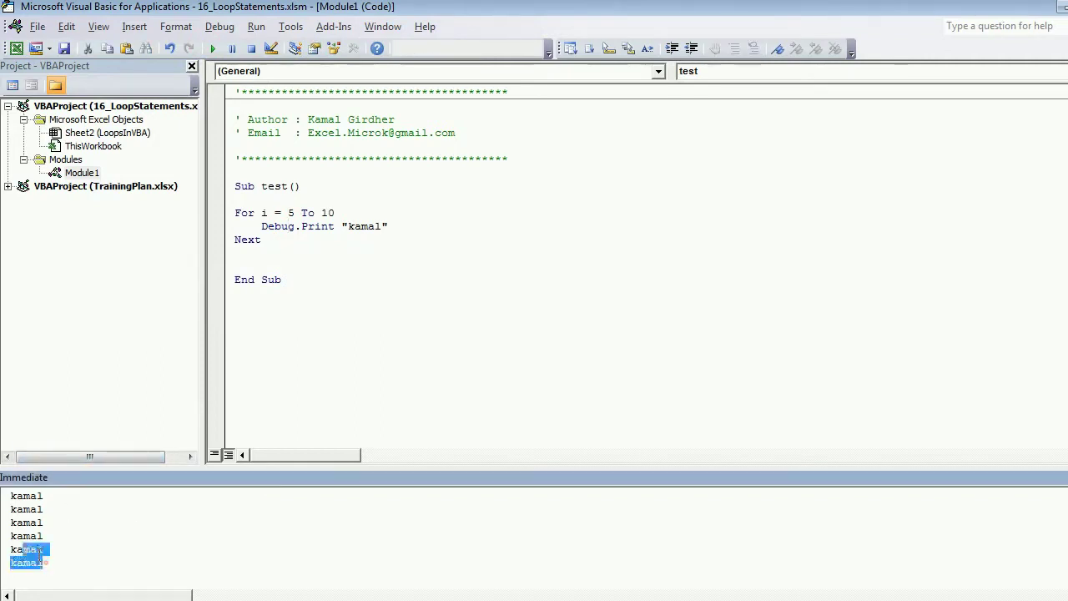
{"action": "key", "text": "Delete"}
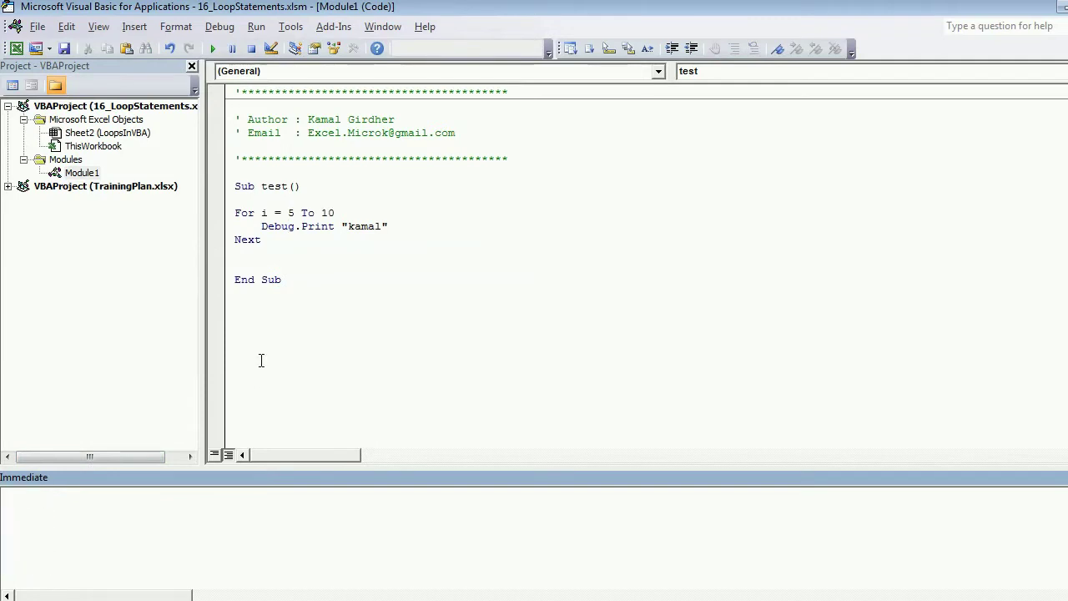
Change the loop header to For i = -1 To 4.
{"action": "left_click", "coordinate": [293, 214]}
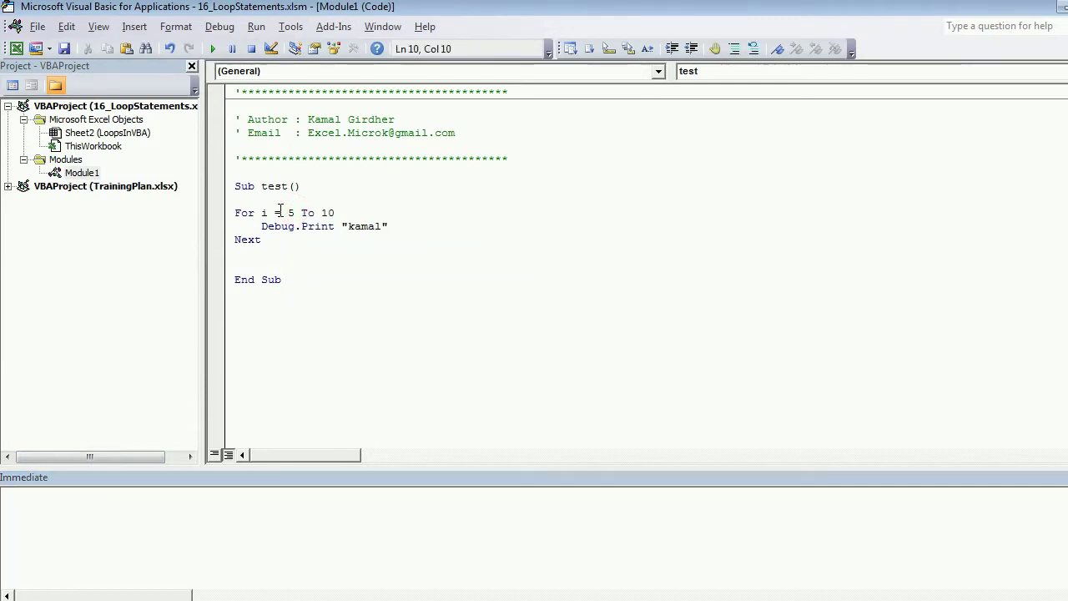
{"action": "key", "text": "BackSpace"}
{"action": "type", "text": "-1"}
{"action": "key", "text": "BackSpace"}
{"action": "key", "text": "BackSpace"}
{"action": "type", "text": "4"}
Run the loop and clear the six printed kamal lines from the Immediate window.
{"action": "left_click", "coordinate": [307, 226]}
{"action": "left_click", "coordinate": [213, 48]}
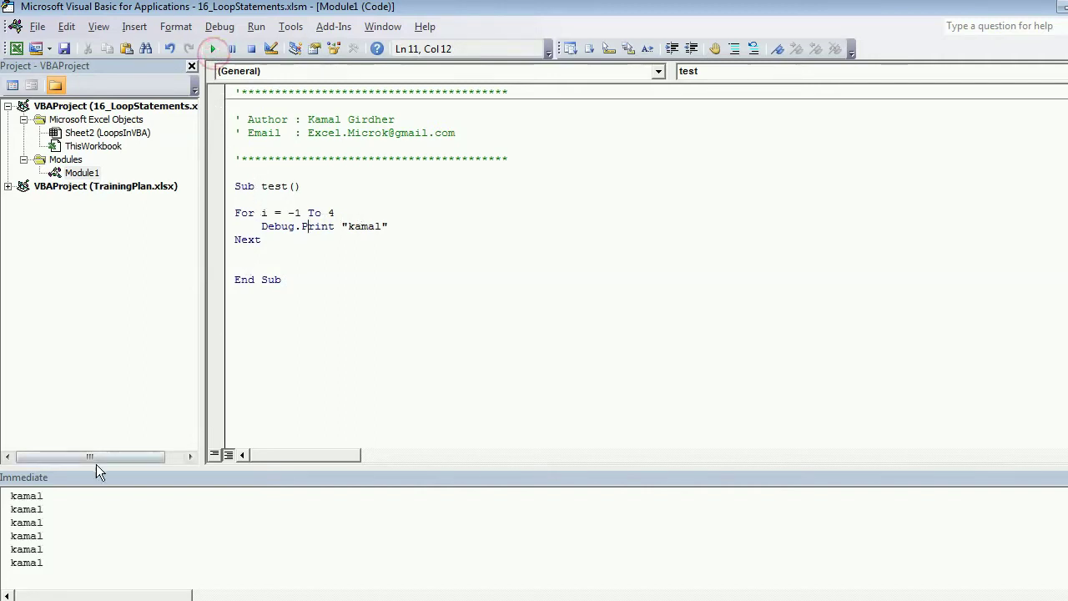
{"action": "double_click", "coordinate": [17, 499]}
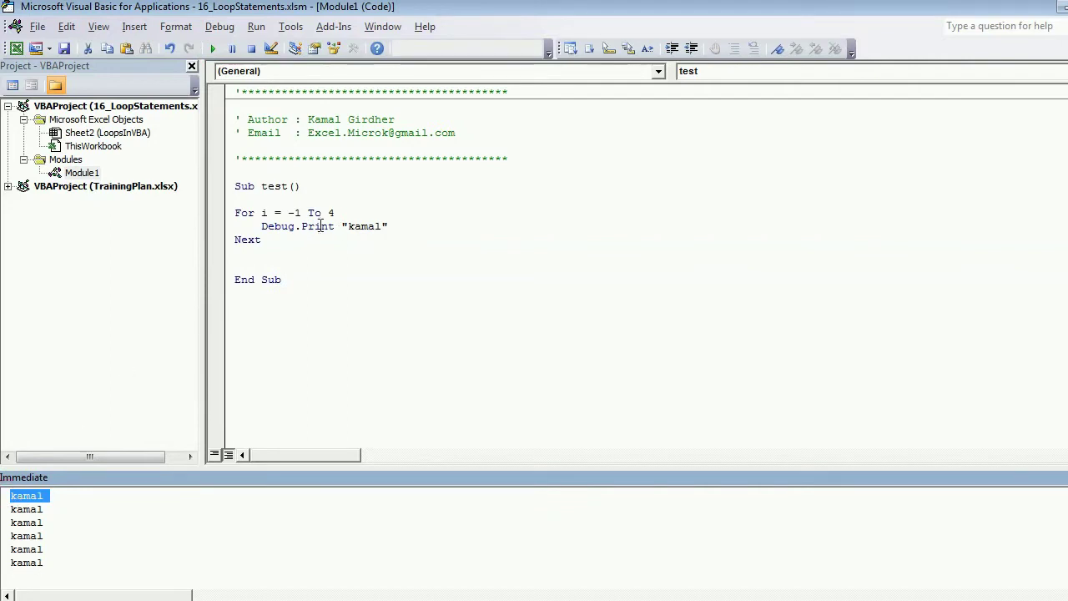
{"action": "left_click", "coordinate": [49, 567], "text": "shift"}
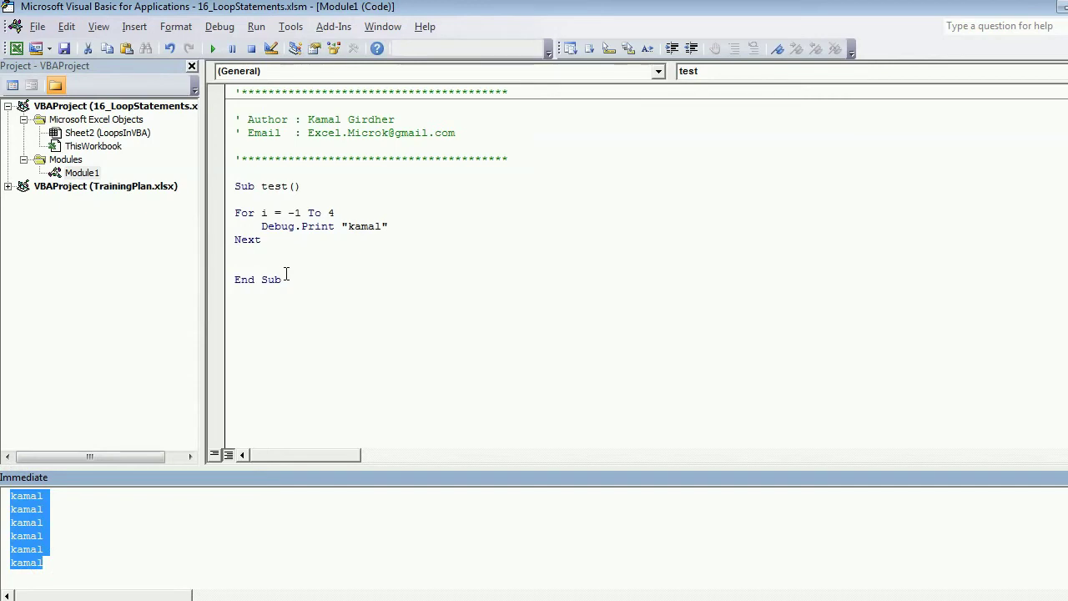
{"action": "key", "text": "Delete"}
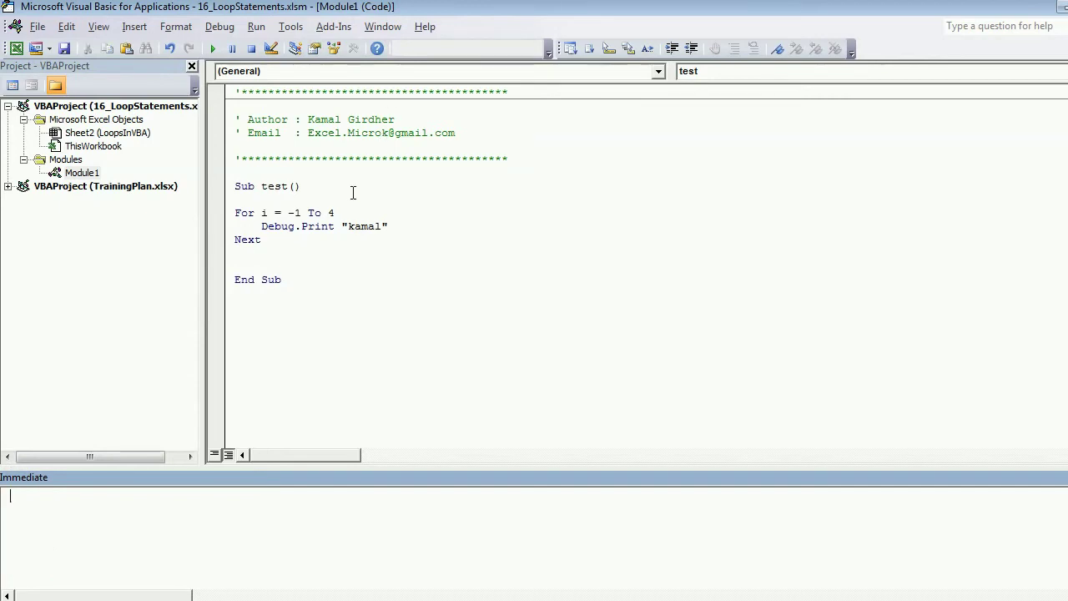
Select the For…Next lines and delete them, leaving Sub test empty.
{"action": "left_click", "coordinate": [284, 256]}
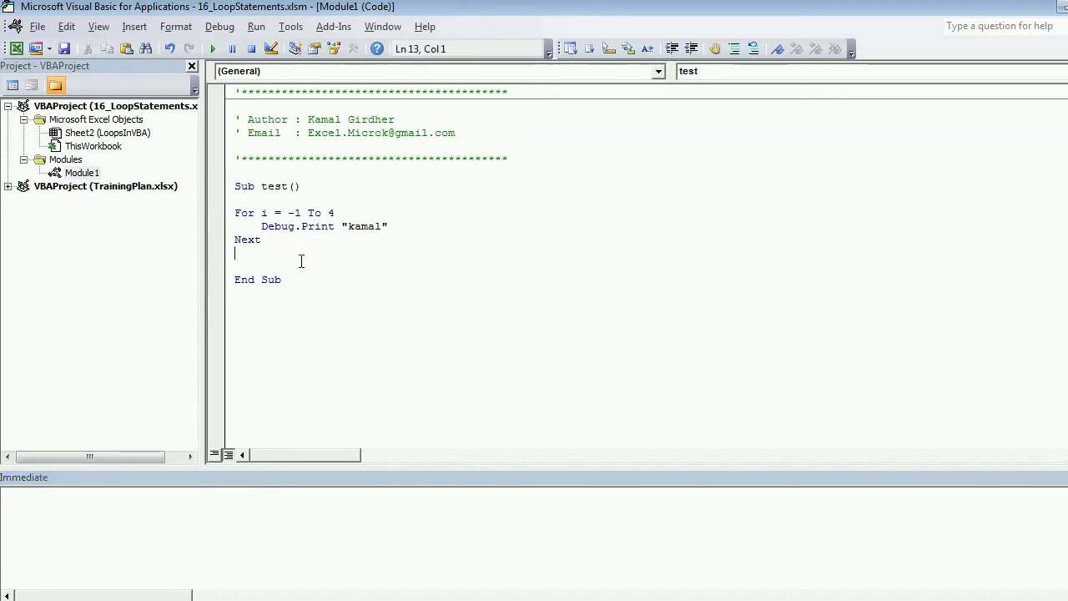
{"action": "left_click", "coordinate": [276, 241]}
{"action": "key", "text": "shift+Up"}
{"action": "key", "text": "shift+Up"}
{"action": "key", "text": "shift+Home"}
{"action": "key", "text": "Delete"}
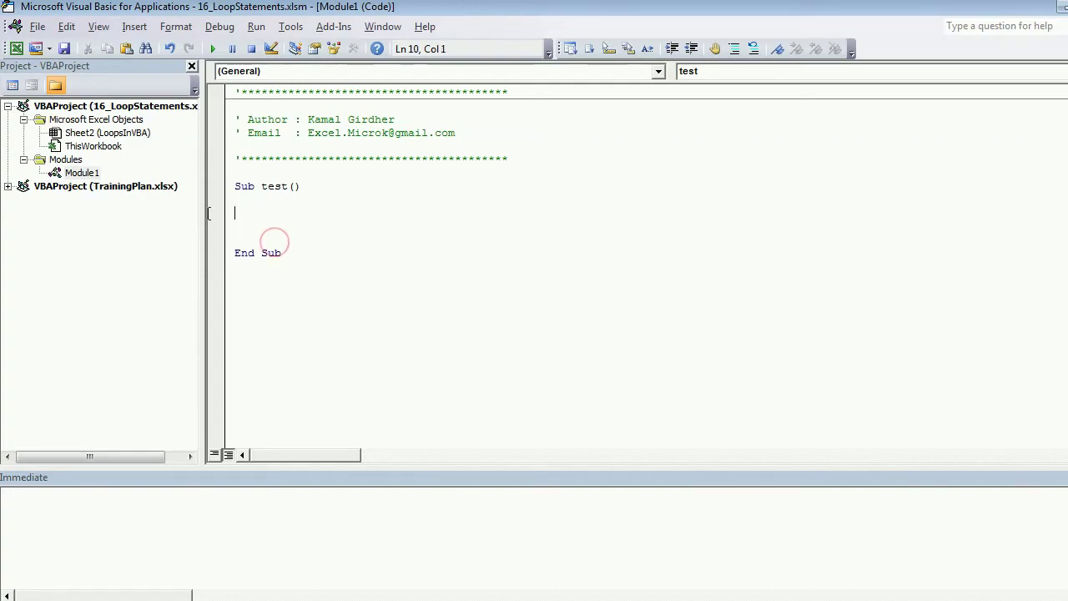
Page down the Loop Statements sheet to the For each…Next Loop slide, then return to Module1.
{"action": "key", "text": "alt+F11"}
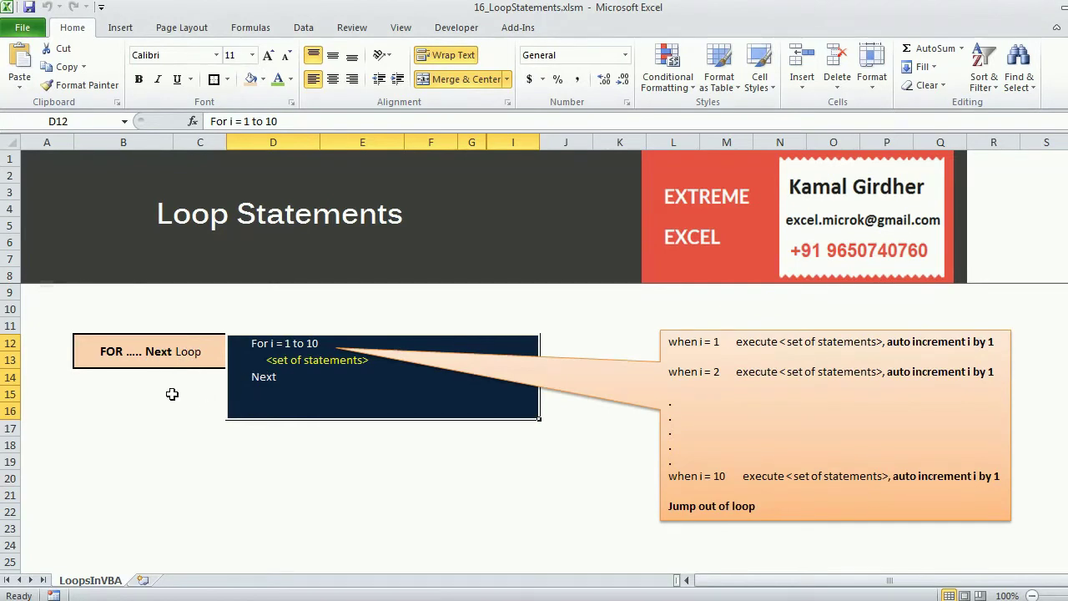
{"action": "key", "text": "Page_Down"}
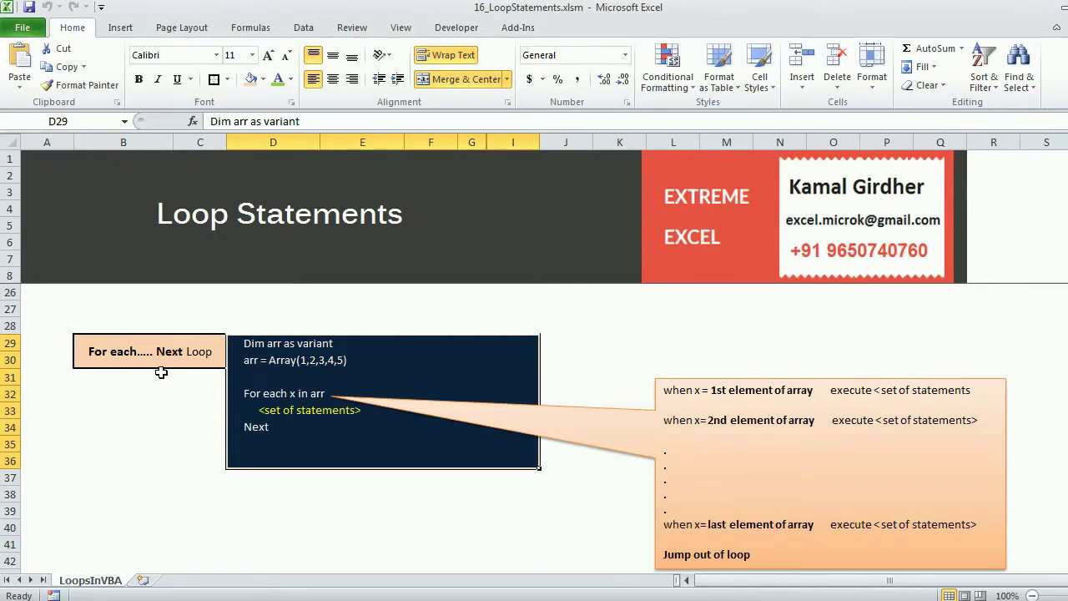
{"action": "key", "text": "alt+Tab"}
{"action": "key", "text": "alt+Tab"}
In Sub test, declare Dim a As Variant.
{"action": "key", "text": "alt+F11"}
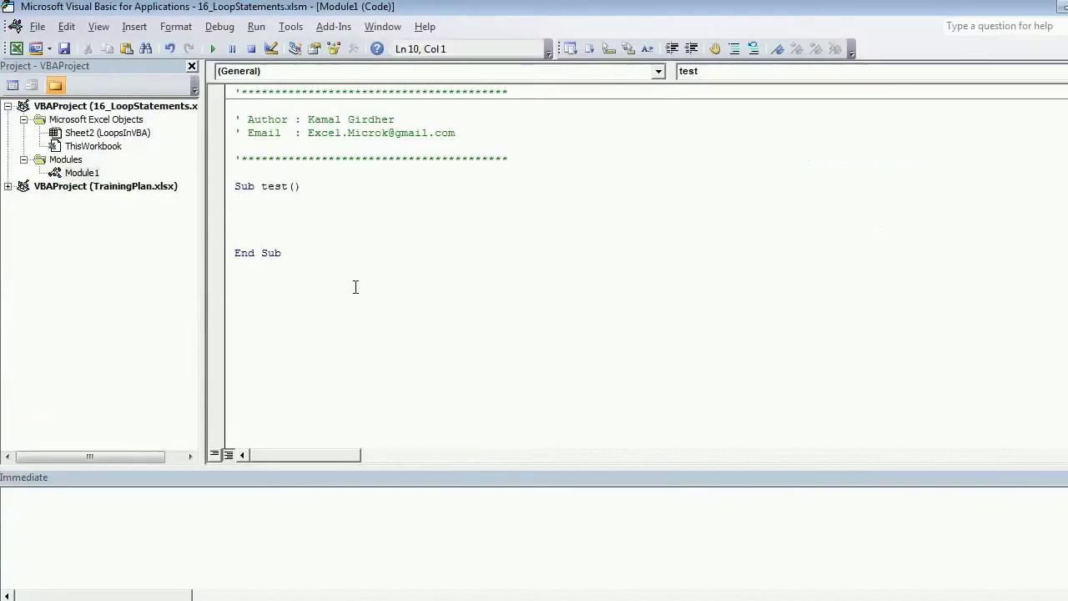
{"action": "type", "text": "Dim "}
{"action": "type", "text": "a as "}
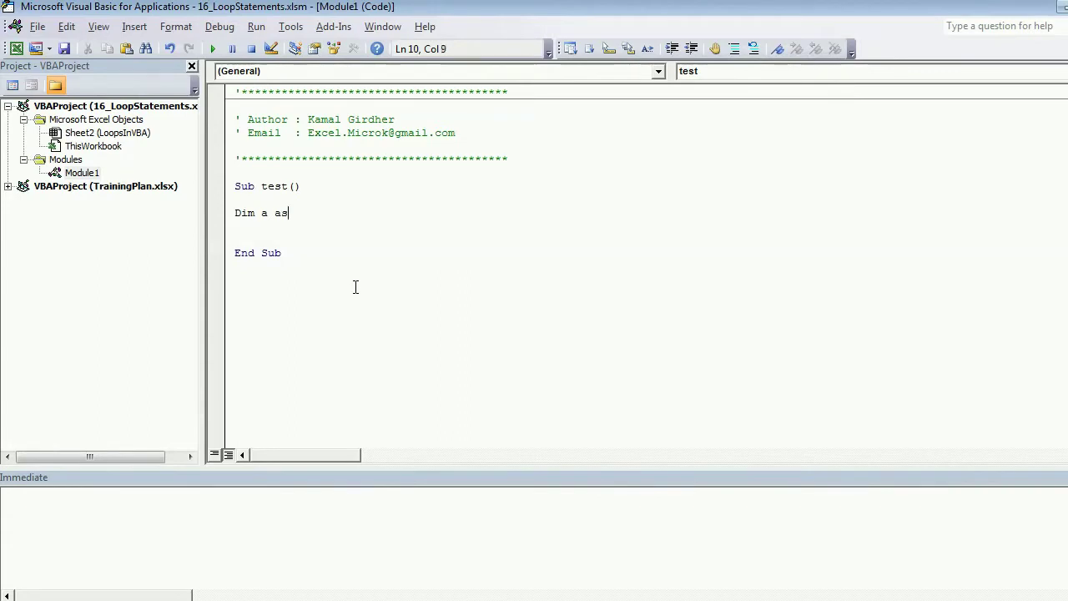
{"action": "type", "text": "var"}
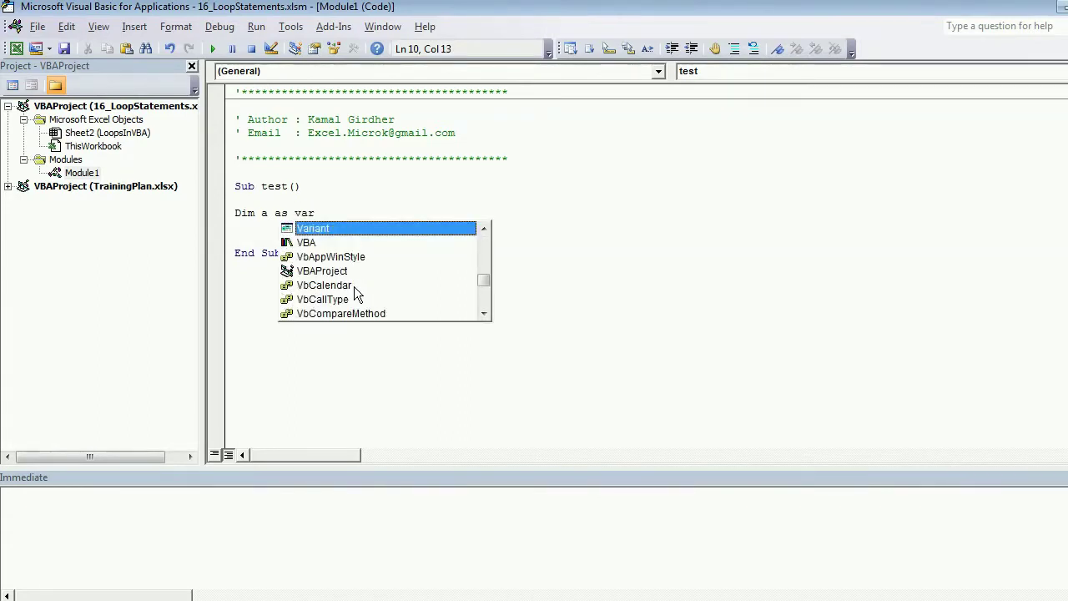
{"action": "double_click", "coordinate": [309, 231]}
{"action": "key", "text": "Return"}
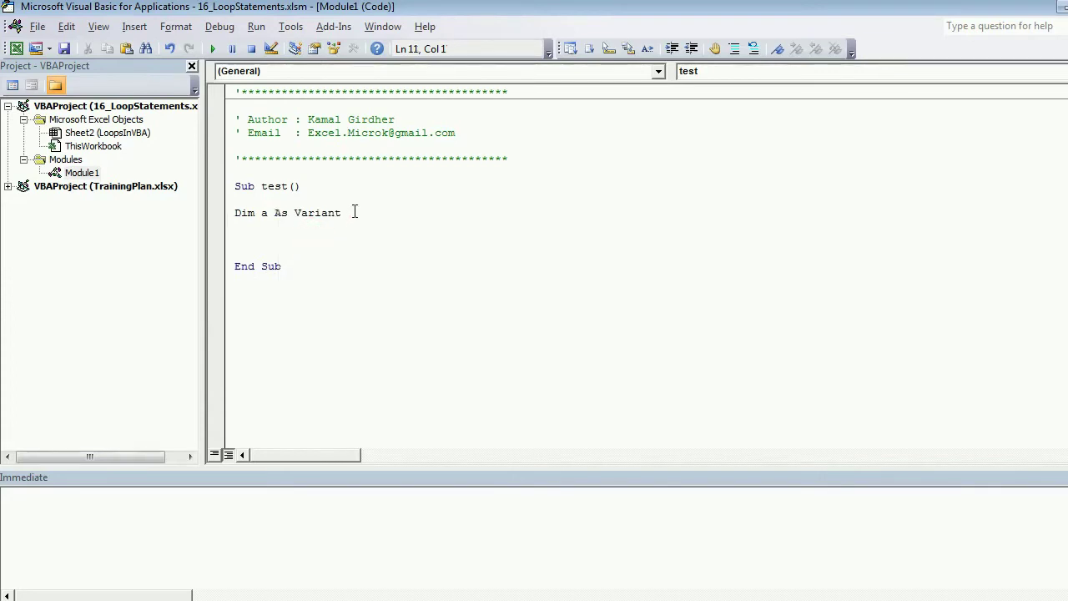
Assign a = Array(1, 2, 3, 4, 5, 6) and add blank lines above End Sub.
{"action": "type", "text": "a"}
{"action": "type", "text": "Arr"}
{"action": "type", "text": "ay()"}
{"action": "type", "text": "1,2,3,4,5,"}
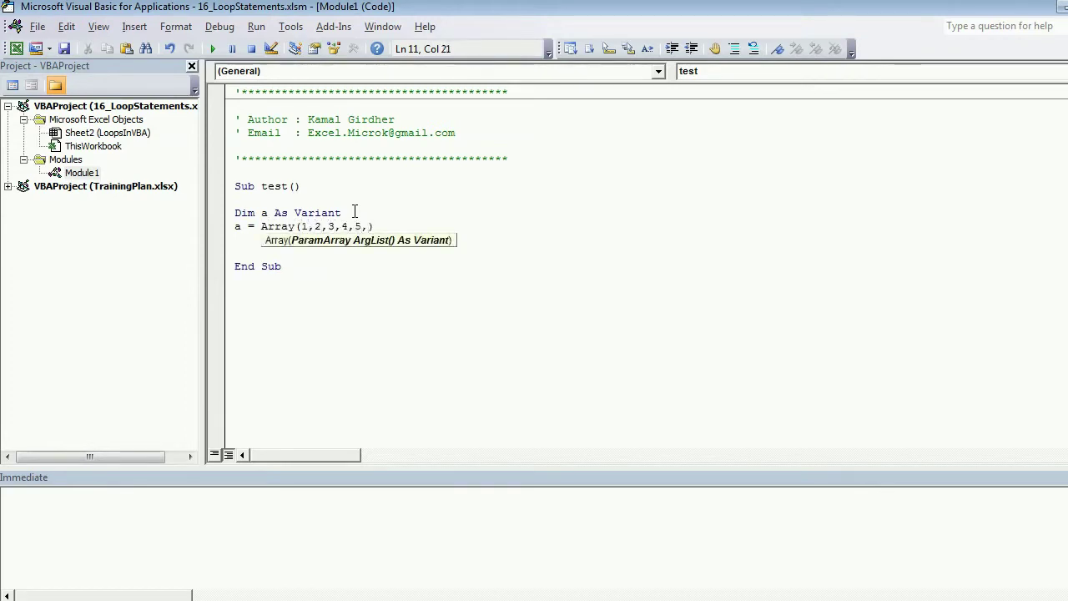
{"action": "type", "text": "6"}
{"action": "left_click", "coordinate": [239, 240]}
{"action": "key", "text": "Return"}
{"action": "key", "text": "Return"}
{"action": "key", "text": "Up"}
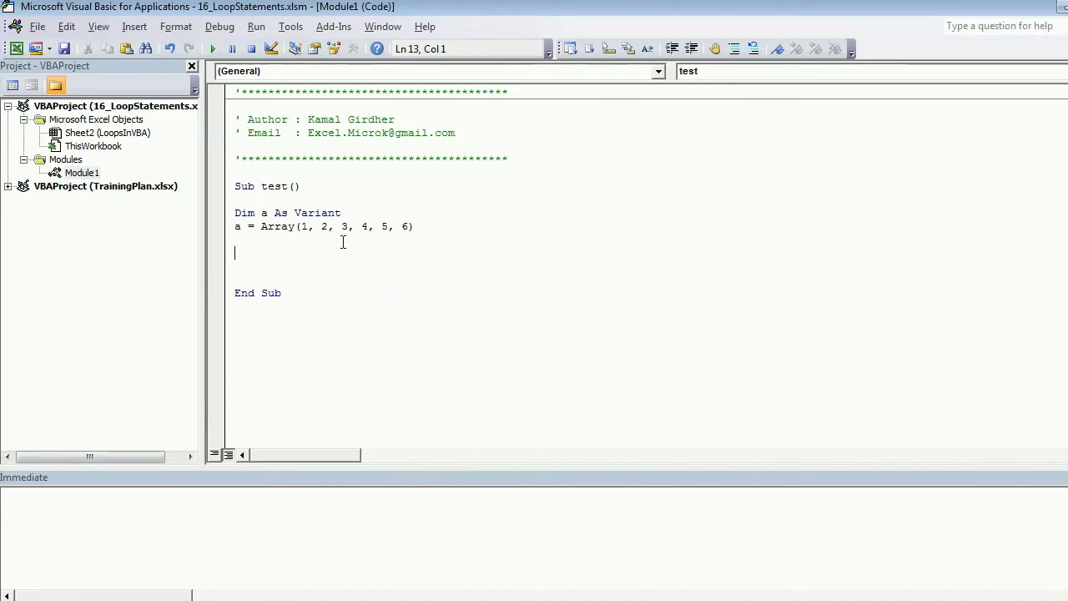
Rename the variable a to arr on both the Array and Dim lines.
{"action": "left_click", "coordinate": [242, 226]}
{"action": "type", "text": "rr"}
{"action": "key", "text": "Up"}
{"action": "key", "text": "Right"}
{"action": "key", "text": "Right"}
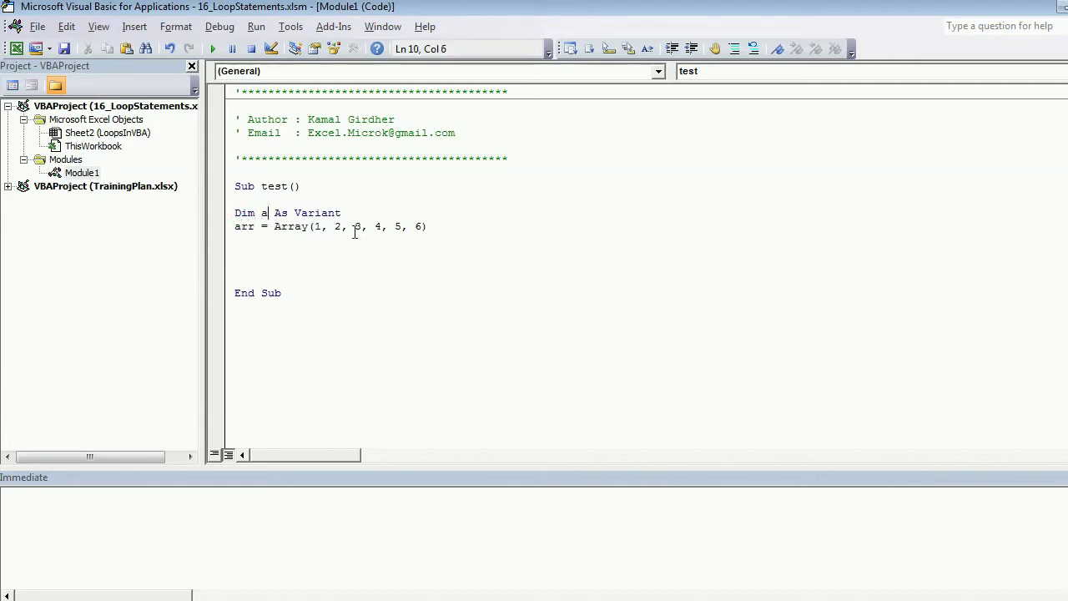
{"action": "type", "text": "rrarr"}
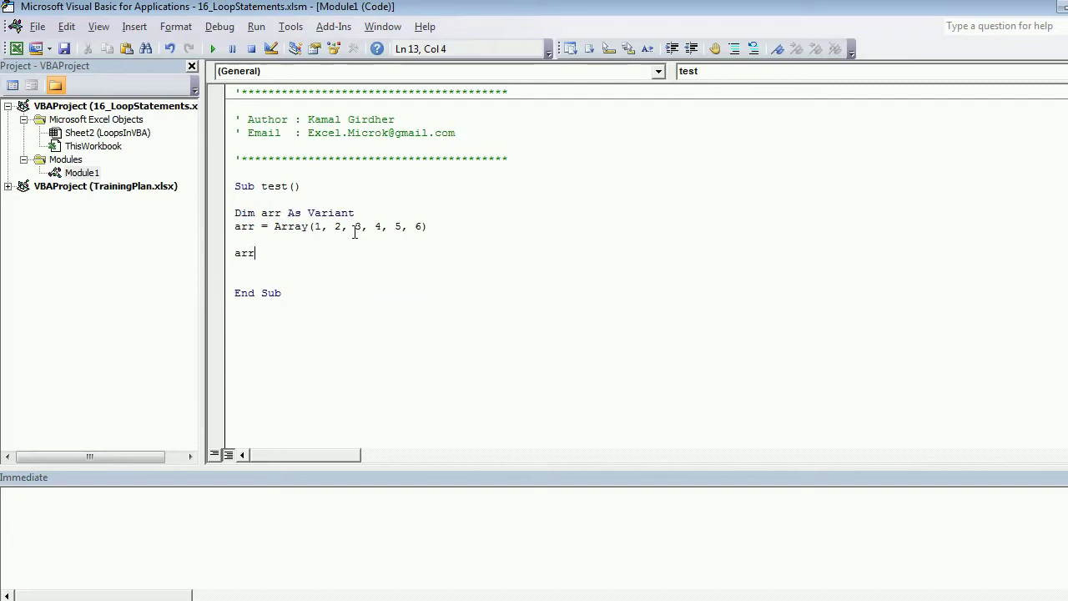
Write a Debug.Print arr(0) line in Sub test.
{"action": "key", "text": "Home"}
{"action": "type", "text": "debug"}
{"action": "type", "text": ".print"}
{"action": "key", "text": "End"}
{"action": "type", "text": "(1)"}
{"action": "key", "text": "Return"}
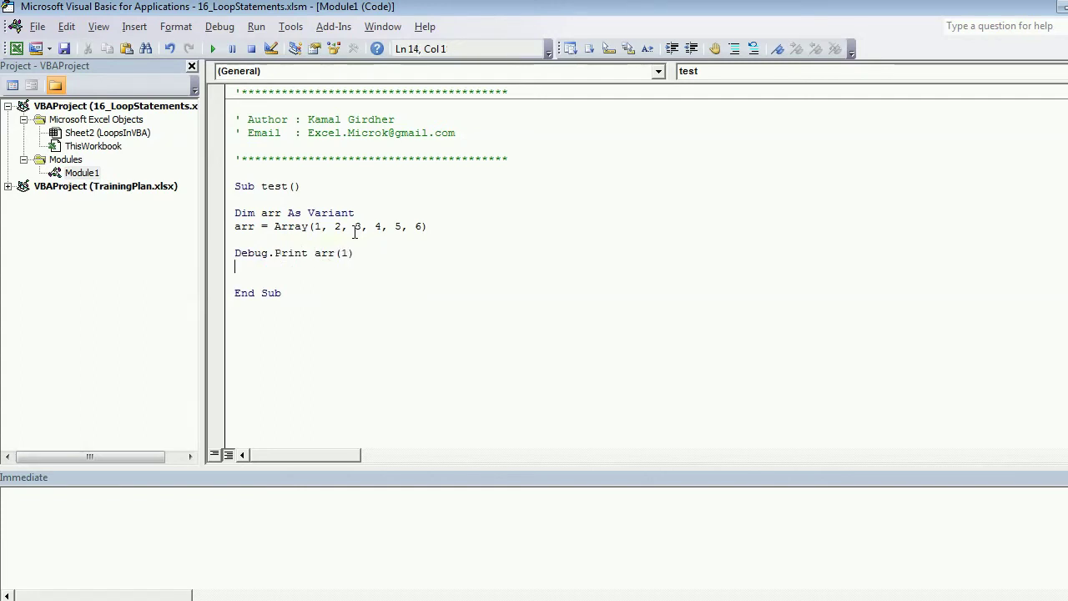
{"action": "key", "text": "Up"}
{"action": "key", "text": "End"}
{"action": "key", "text": "Left"}
{"action": "key", "text": "BackSpace"}
{"action": "type", "text": "0"}
{"action": "key", "text": "Right"}
Copy the print line and turn the copy into Debug.Print arr(1).
{"action": "key", "text": "shift+Home"}
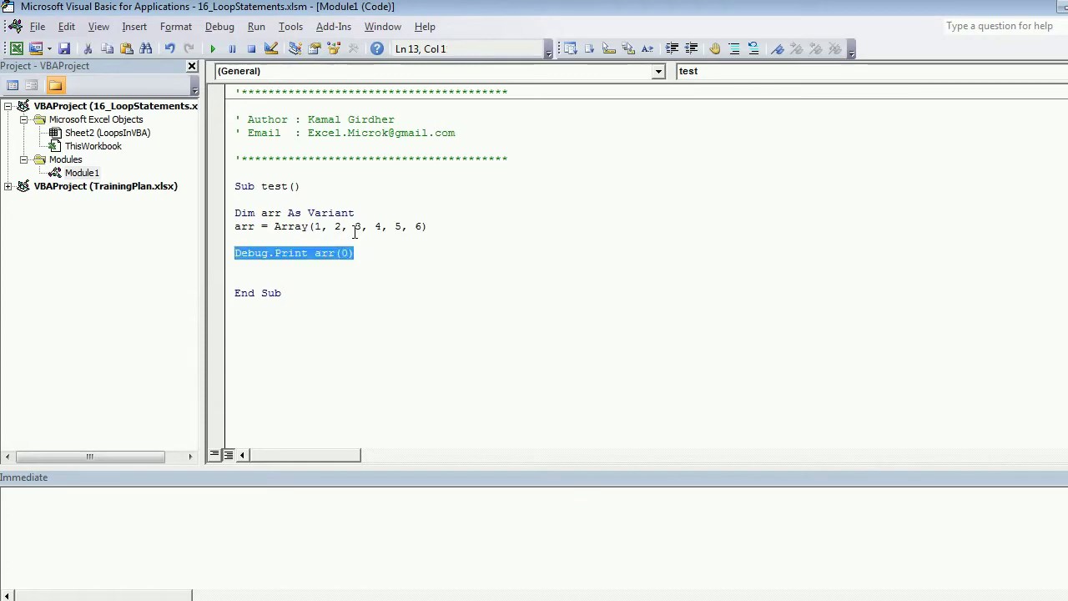
{"action": "key", "text": "ctrl+c"}
{"action": "key", "text": "End"}
{"action": "key", "text": "Return"}
{"action": "key", "text": "ctrl+v"}
{"action": "key", "text": "Left"}
{"action": "key", "text": "BackSpace"}
{"action": "type", "text": "1"}
{"action": "key", "text": "Right"}
{"action": "key", "text": "Return"}
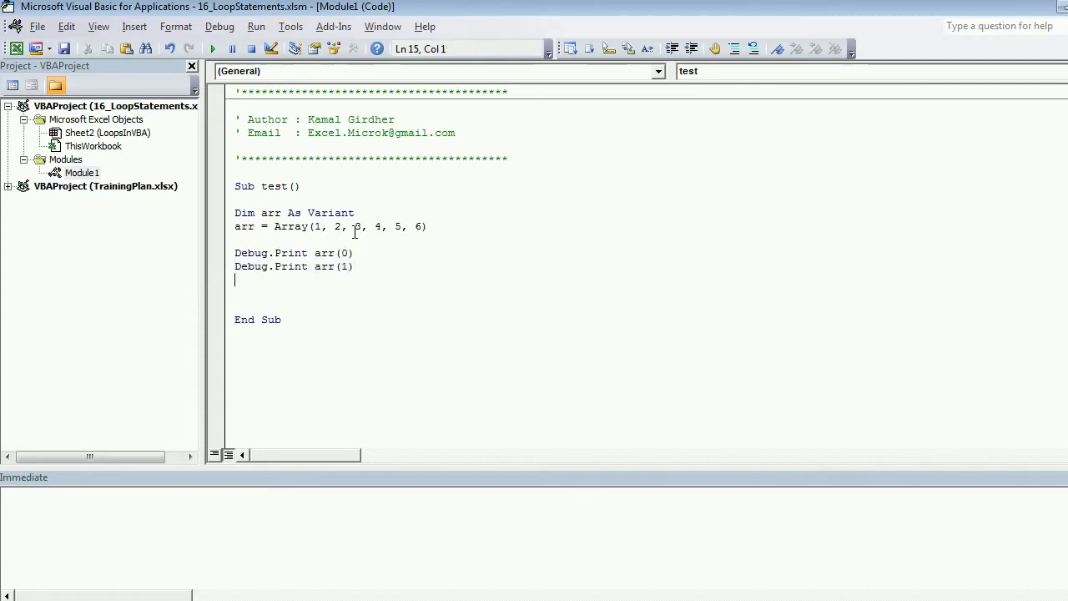
Add Debug.Print arr(2) and Debug.Print arr(3) lines.
{"action": "key", "text": "ctrl+v"}
{"action": "type", "text": "2)"}
{"action": "key", "text": "Down"}
{"action": "type", "text": "Debug.Print arr(0"}
{"action": "key", "text": "BackSpace"}
{"action": "type", "text": "3)"}
{"action": "key", "text": "Down"}
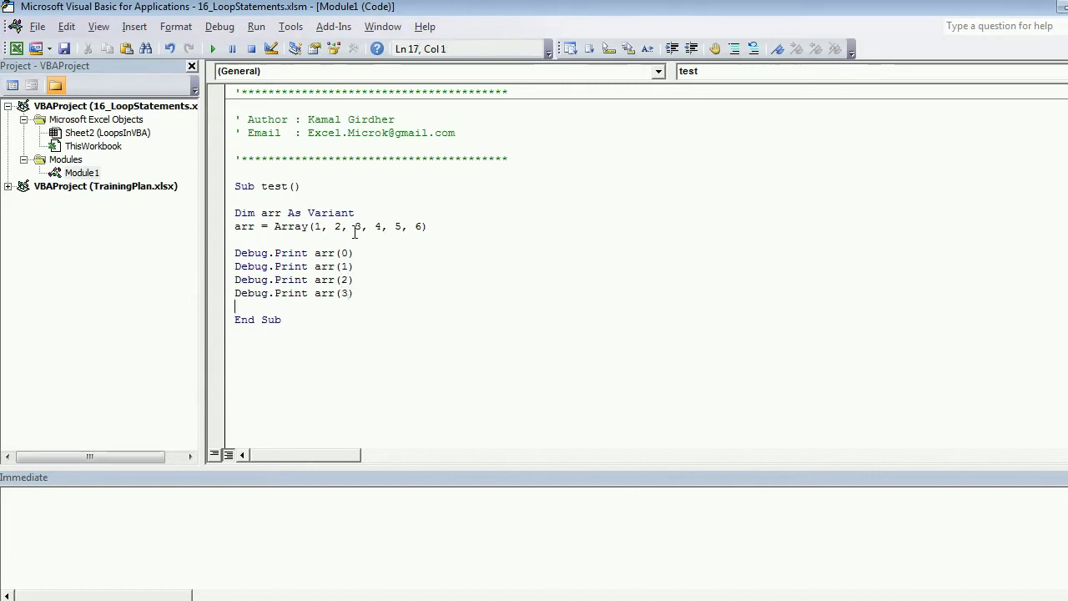
Run the test macro, then delete its printed output.
{"action": "left_click", "coordinate": [282, 293]}
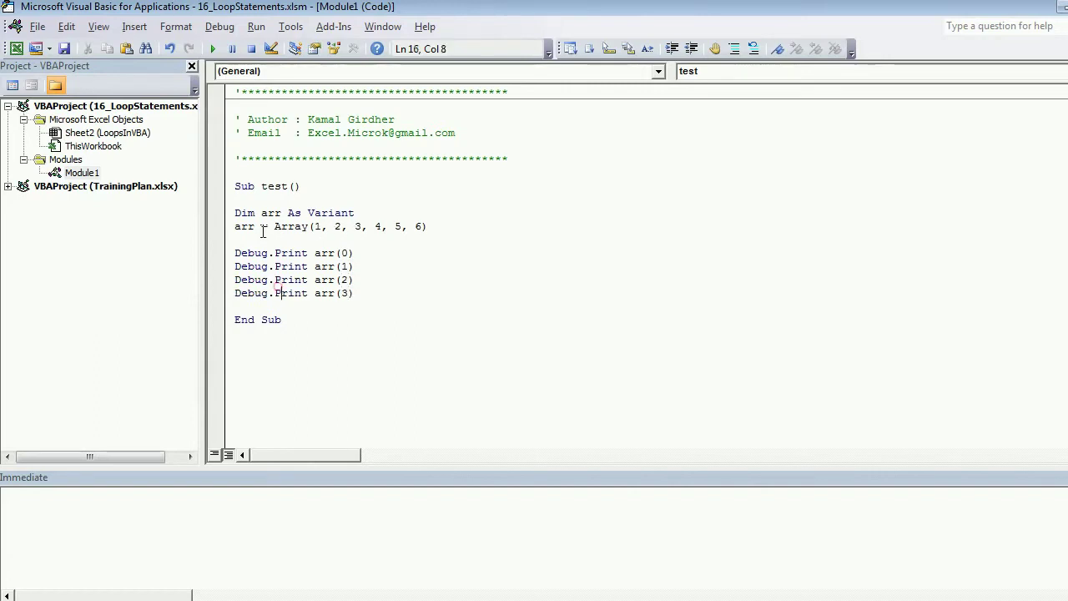
{"action": "left_click", "coordinate": [214, 49]}
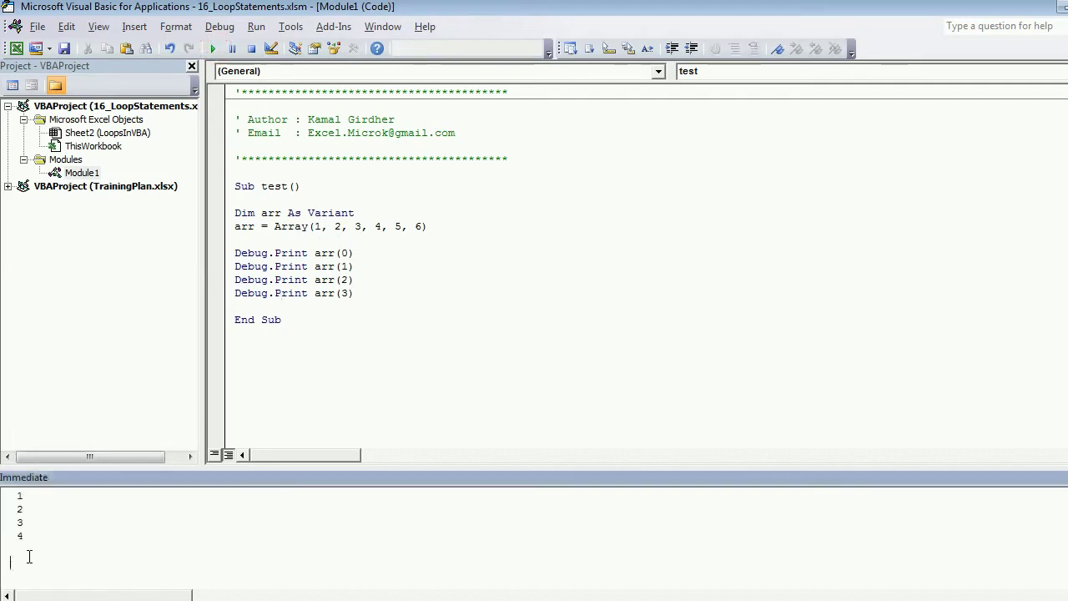
{"action": "left_click_drag", "start_coordinate": [27, 556], "coordinate": [5, 528]}
{"action": "key", "text": "Delete"}
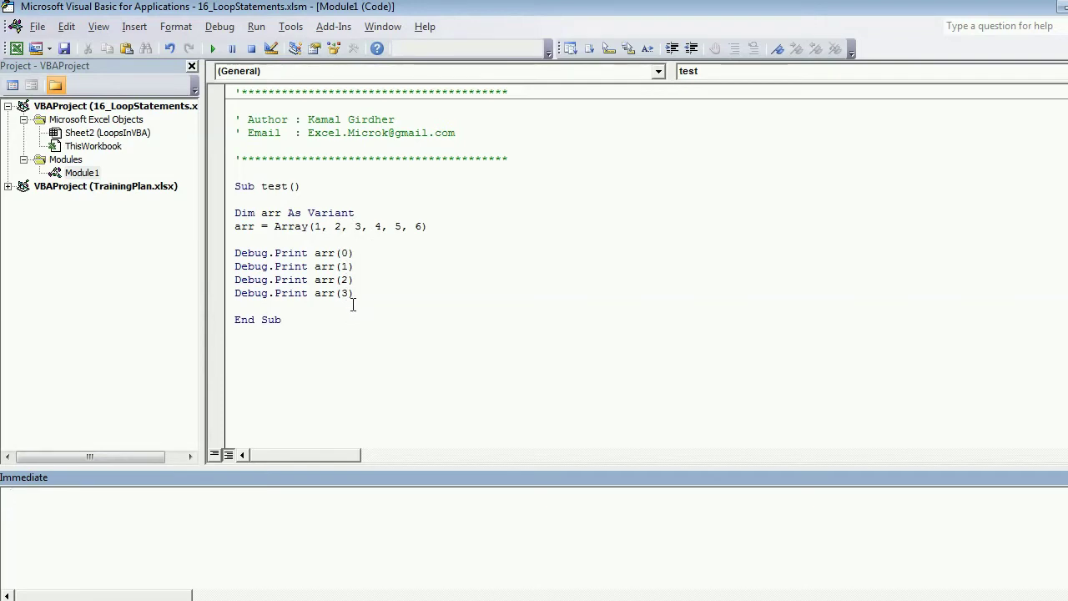
Delete the Debug.Print arr(1) through arr(3) lines.
{"action": "left_click", "coordinate": [368, 291]}
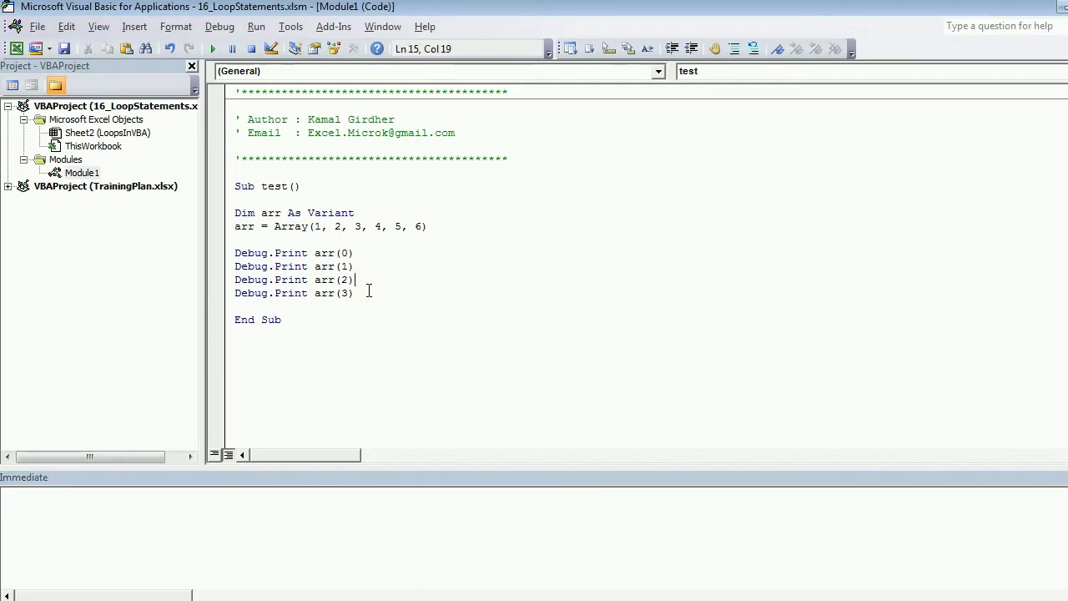
{"action": "key", "text": "Up"}
{"action": "key", "text": "Up"}
{"action": "key", "text": "shift+End"}
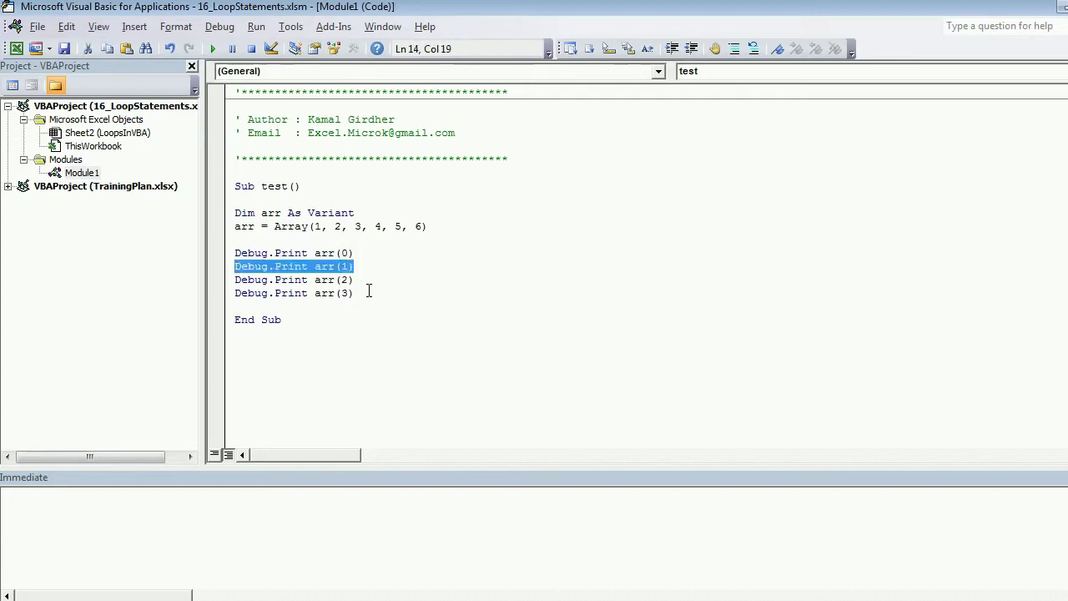
{"action": "key", "text": "shift+Down"}
{"action": "key", "text": "shift+Down"}
{"action": "key", "text": "Delete"}
{"action": "key", "text": "Up"}
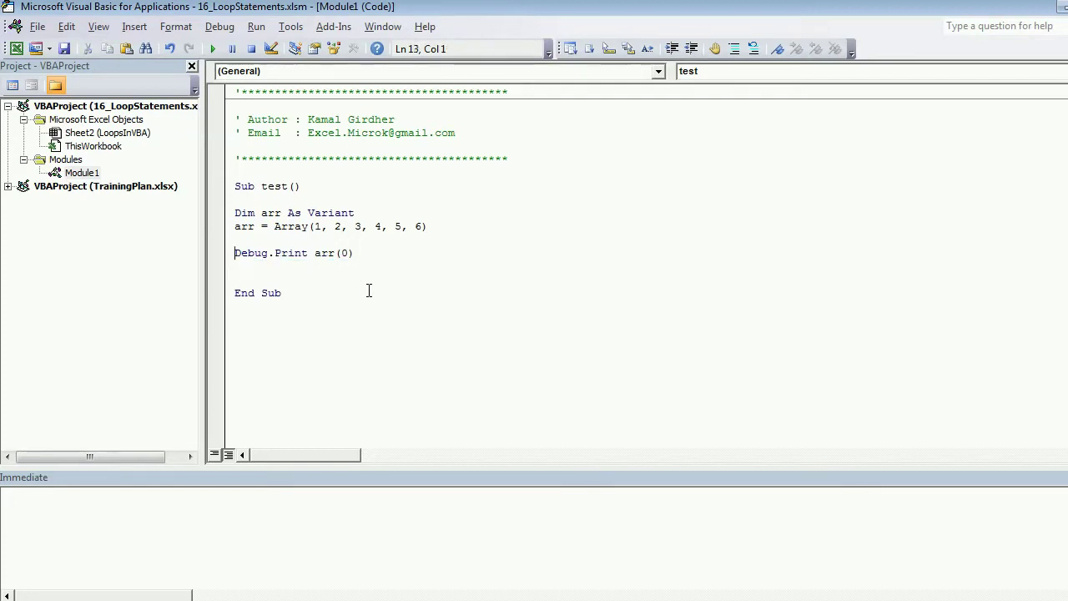
Insert For Each x In arr above Debug.Print arr(0) and highlight the array elements 1, 2 and 6.
{"action": "key", "text": "Return"}
{"action": "key", "text": "Return"}
{"action": "key", "text": "Up"}
{"action": "key", "text": "Up"}
{"action": "type", "text": "for "}
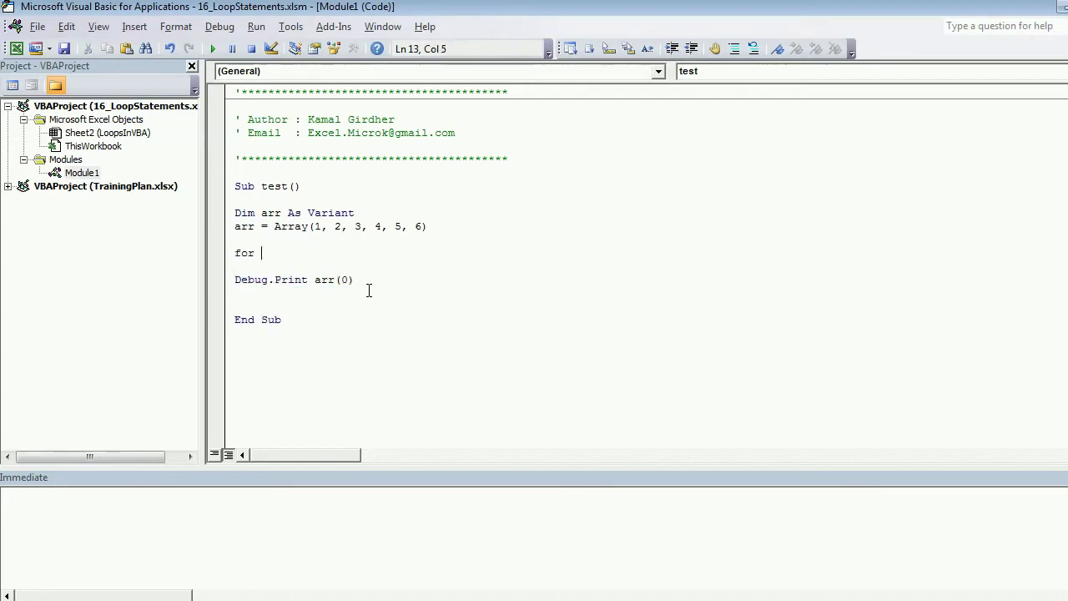
{"action": "type", "text": "each "}
{"action": "type", "text": "x"}
{"action": "type", "text": "in arra"}
{"action": "key", "text": "BackSpace"}
{"action": "key", "text": "ctrl+shift+Left"}
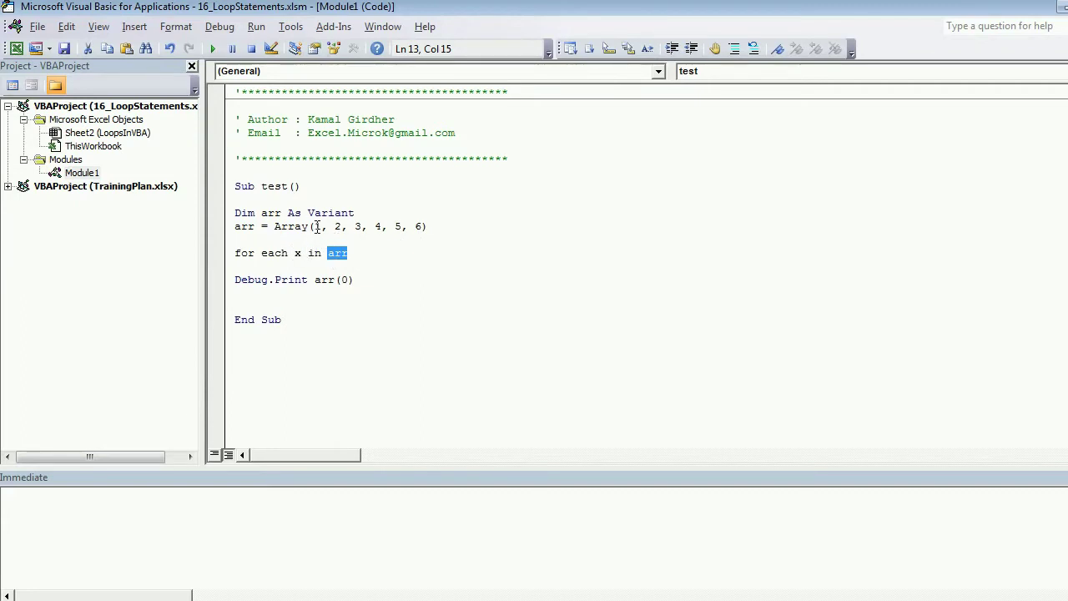
{"action": "double_click", "coordinate": [316, 227]}
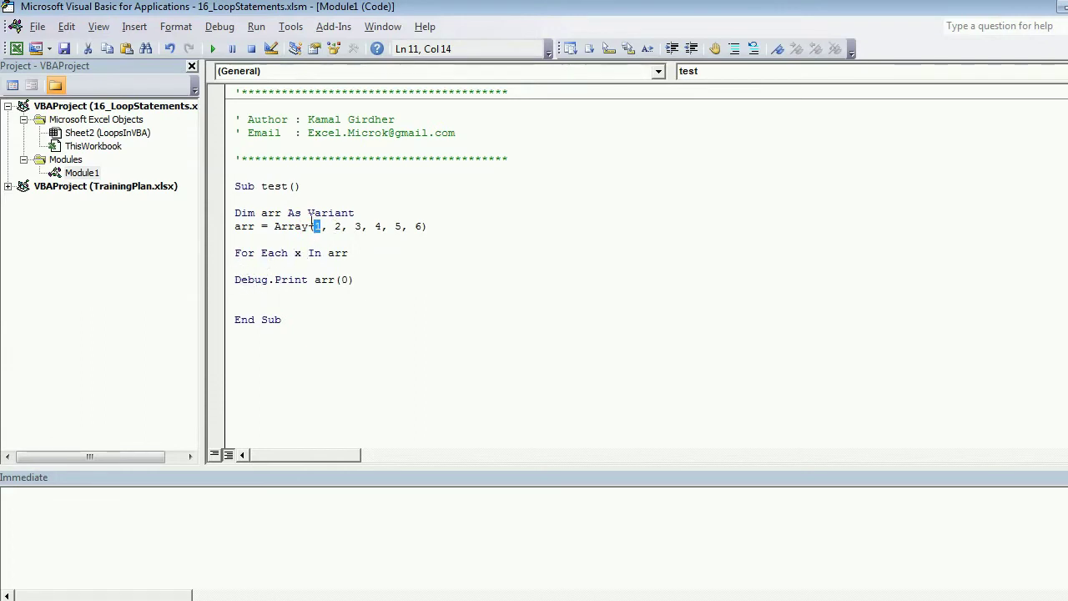
{"action": "left_click_drag", "start_coordinate": [335, 226], "coordinate": [342, 227]}
{"action": "left_click_drag", "start_coordinate": [414, 226], "coordinate": [424, 226]}
Indent Debug.Print arr(0) under For Each and close the loop with Next.
{"action": "left_click", "coordinate": [323, 281]}
{"action": "key", "text": "Home"}
{"action": "key", "text": "Tab"}
{"action": "key", "text": "Up"}
{"action": "key", "text": "BackSpace"}
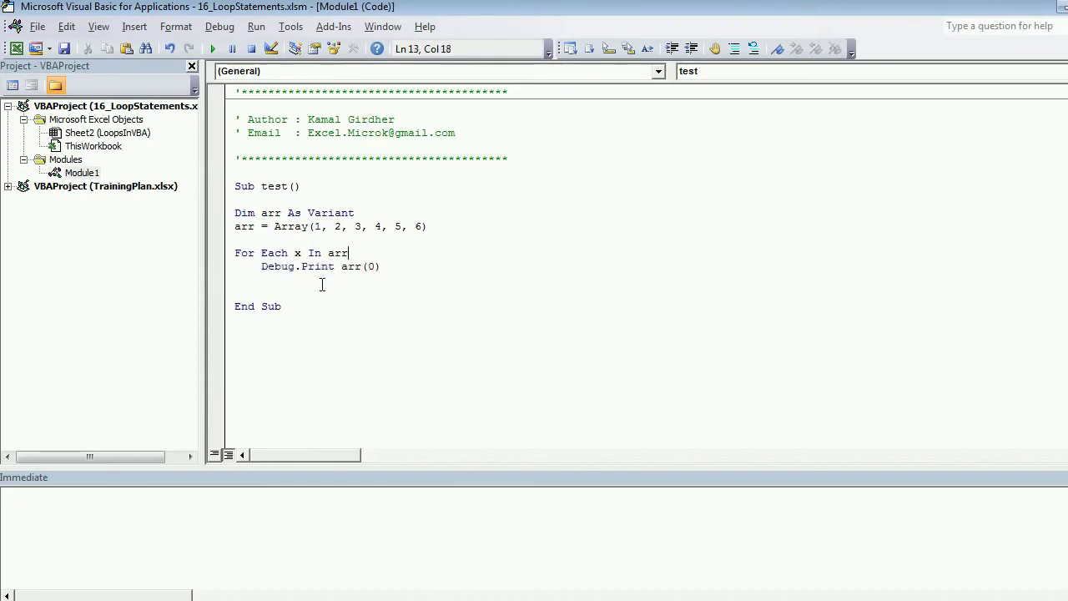
{"action": "left_click", "coordinate": [322, 284]}
{"action": "type", "text": "Nex"}
{"action": "type", "text": "t"}
{"action": "key", "text": "Return"}
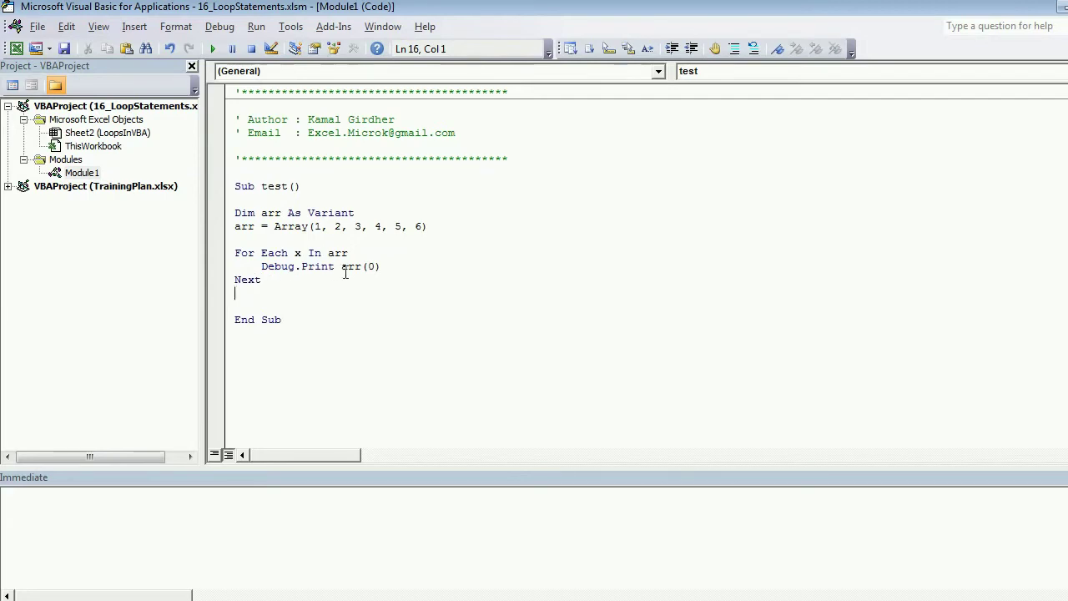
Run the loop still printing arr(0) to show the repeated 1s.
{"action": "left_click", "coordinate": [354, 267]}
{"action": "double_click", "coordinate": [371, 267]}
{"action": "left_click", "coordinate": [278, 265]}
{"action": "left_click", "coordinate": [213, 49]}
Change the print line to Debug.Print x.
{"action": "double_click", "coordinate": [370, 266]}
{"action": "left_click", "coordinate": [385, 267]}
{"action": "key", "text": "BackSpace"}
{"action": "key", "text": "BackSpace"}
{"action": "key", "text": "BackSpace"}
{"action": "key", "text": "BackSpace"}
{"action": "key", "text": "BackSpace"}
{"action": "key", "text": "BackSpace"}
{"action": "type", "text": "x"}
{"action": "key", "text": "Down"}
{"action": "left_click", "coordinate": [47, 553]}
Clear the old output and run the test macro to print elements 1–6.
{"action": "key", "text": "ctrl+a"}
{"action": "key", "text": "Delete"}
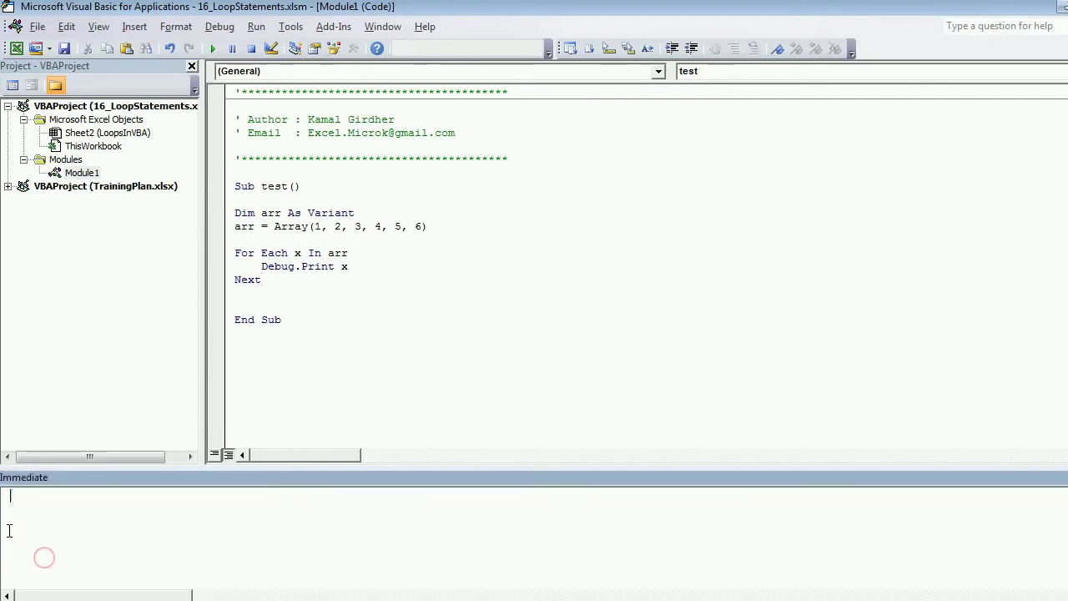
{"action": "left_click", "coordinate": [214, 47]}
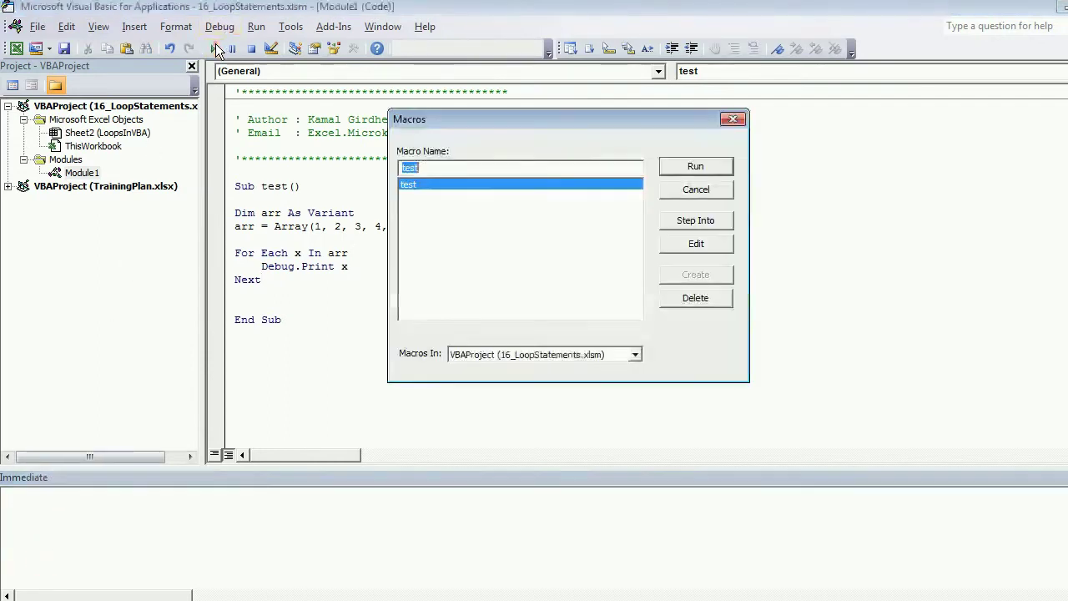
{"action": "left_click", "coordinate": [709, 170]}
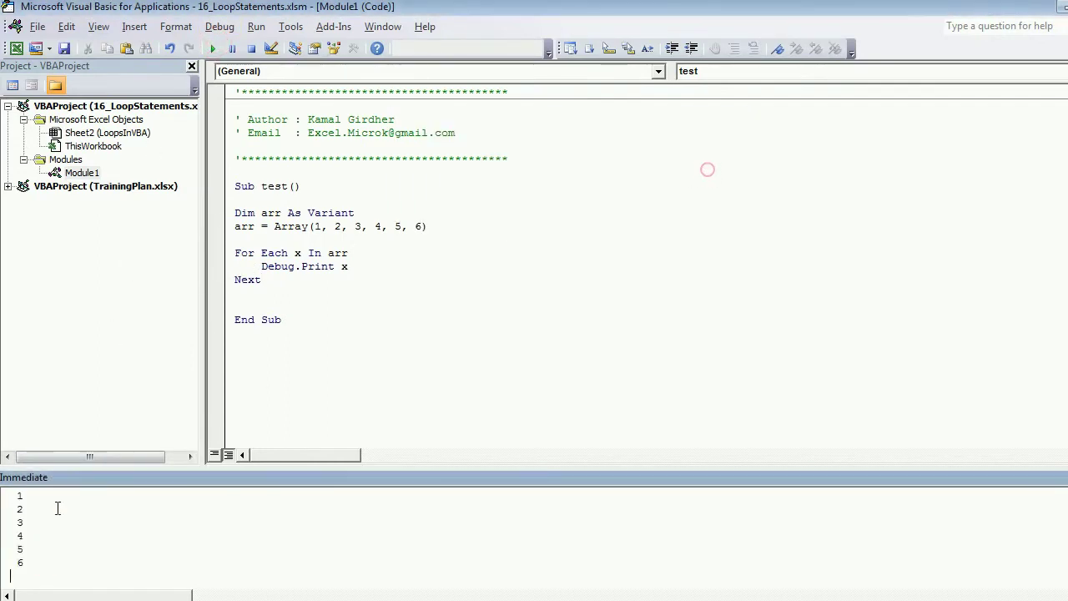
{"action": "key", "text": "ctrl+a"}
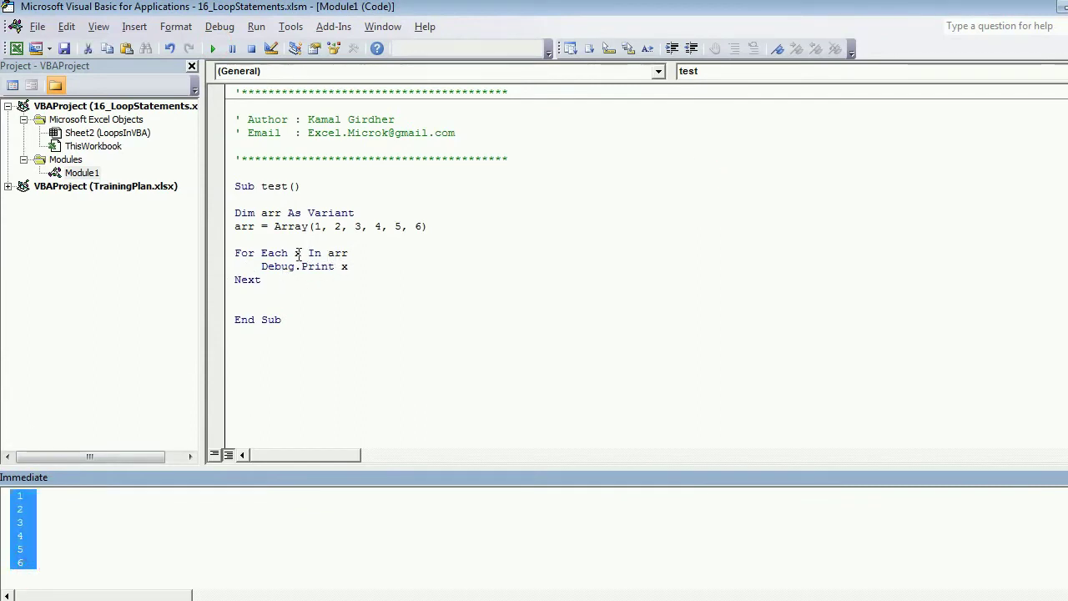
Append 7 and 10 to the array, clear the output, and rerun the macro.
{"action": "left_click_drag", "start_coordinate": [401, 227], "coordinate": [424, 227]}
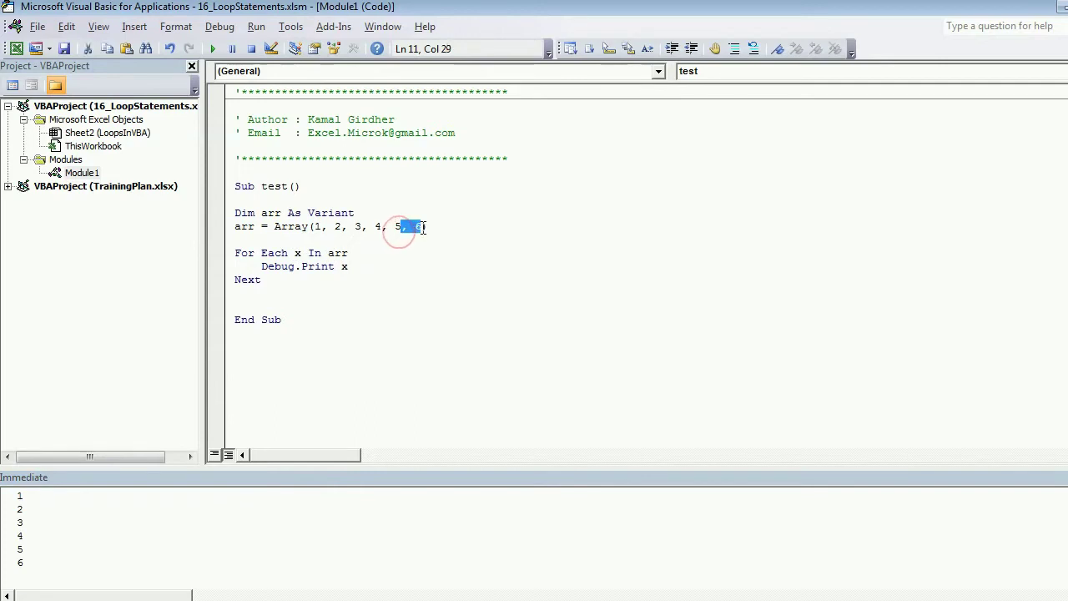
{"action": "left_click", "coordinate": [424, 225]}
{"action": "type", "text": ",7,8,9,"}
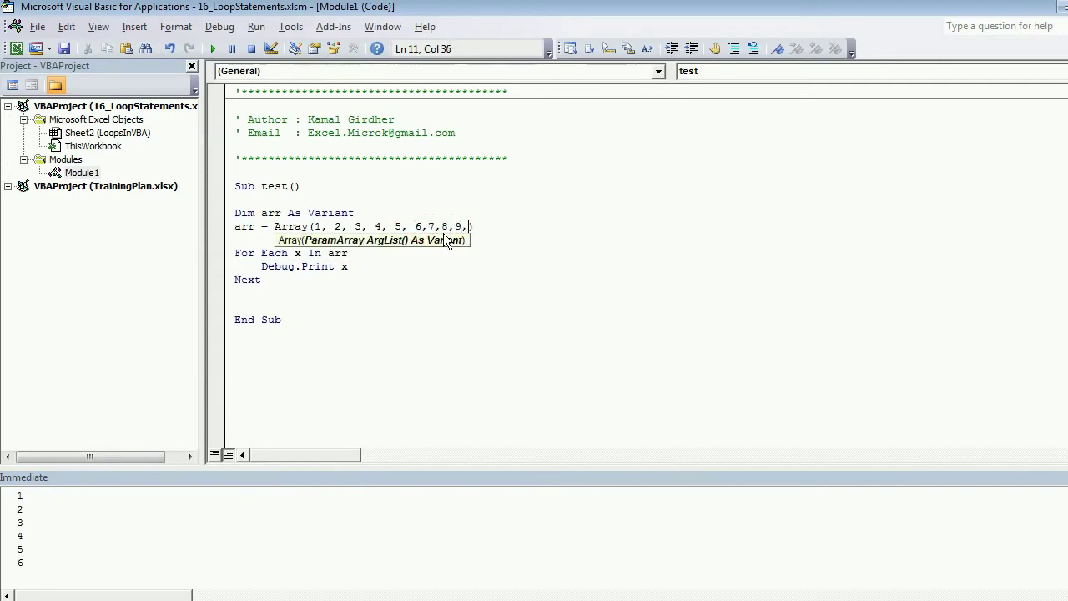
{"action": "type", "text": "1"}
{"action": "type", "text": "0"}
{"action": "key", "text": "Down"}
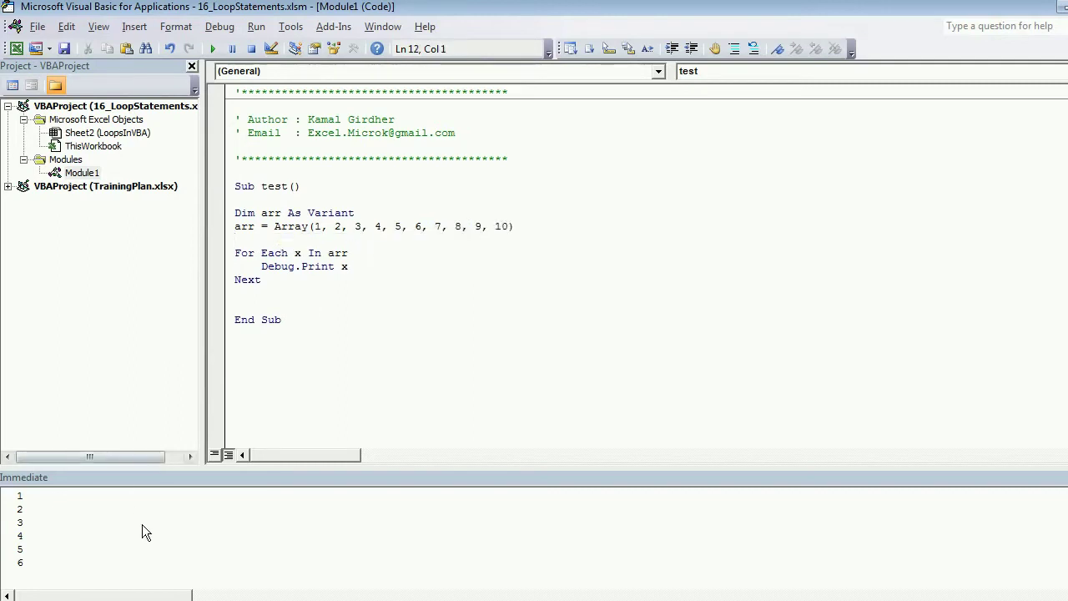
{"action": "left_click", "coordinate": [142, 524]}
{"action": "key", "text": "ctrl+a"}
{"action": "key", "text": "Delete"}
{"action": "left_click", "coordinate": [315, 266]}
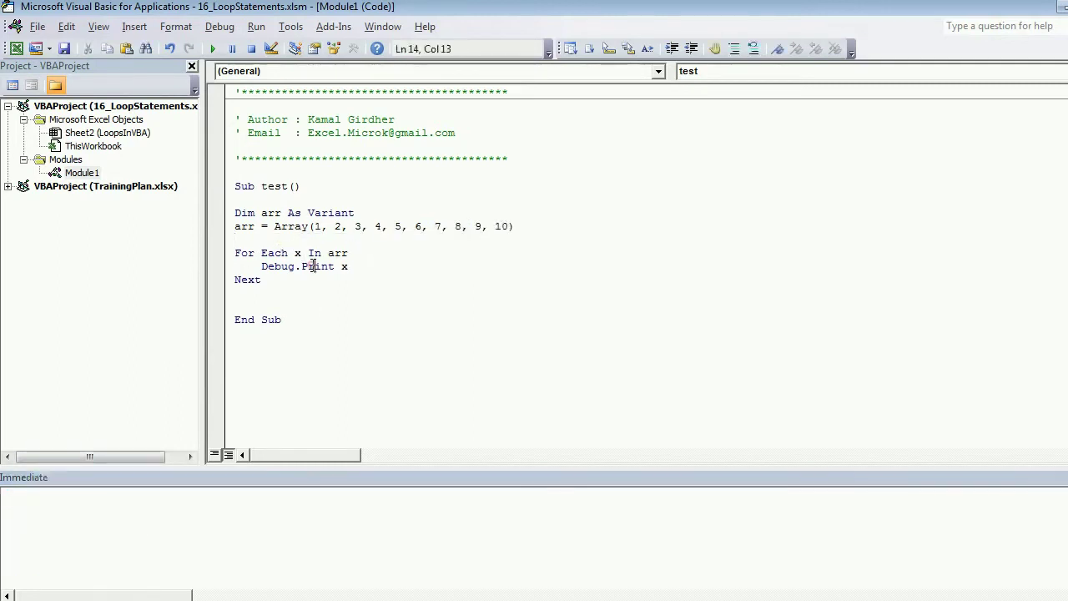
{"action": "left_click", "coordinate": [214, 48]}
Clear the Immediate window, delete the Dim arr…Next code, and return to Excel with Alt+F11.
{"action": "left_click", "coordinate": [30, 562]}
{"action": "scroll", "coordinate": [30, 563], "scroll_direction": "up", "scroll_amount": 2}
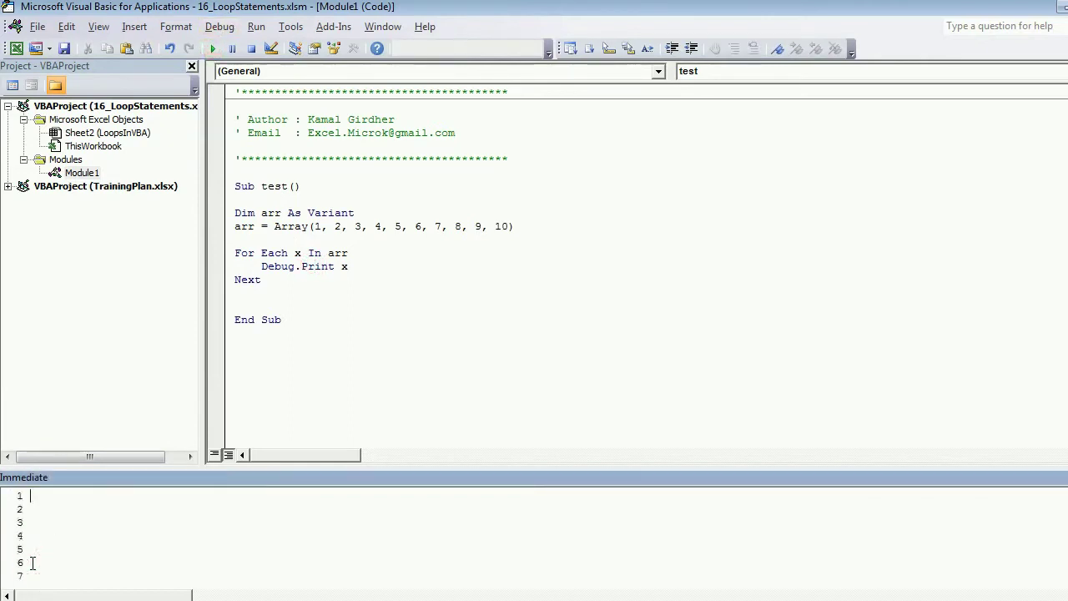
{"action": "key", "text": "ctrl+End"}
{"action": "key", "text": "ctrl+a"}
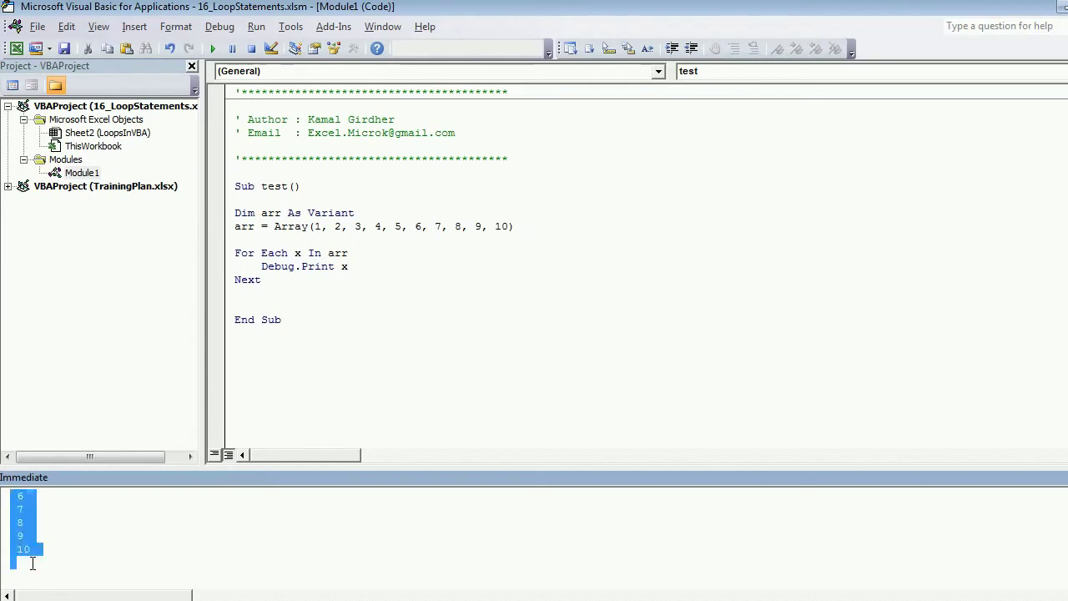
{"action": "key", "text": "Delete"}
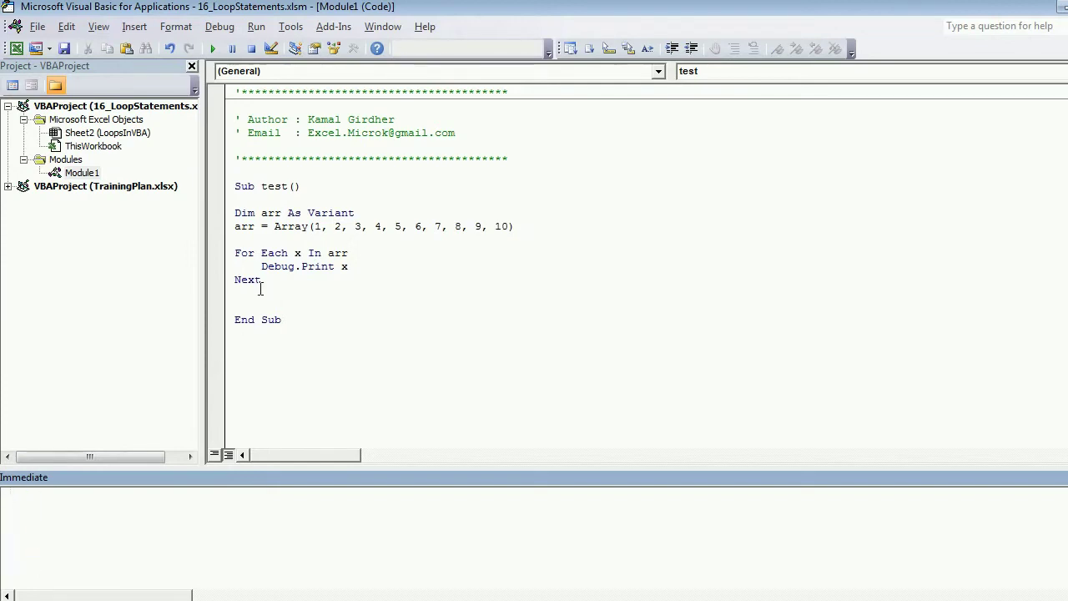
{"action": "left_click_drag", "start_coordinate": [264, 286], "coordinate": [226, 215]}
{"action": "key", "text": "Delete"}
{"action": "key", "text": "alt+F11"}
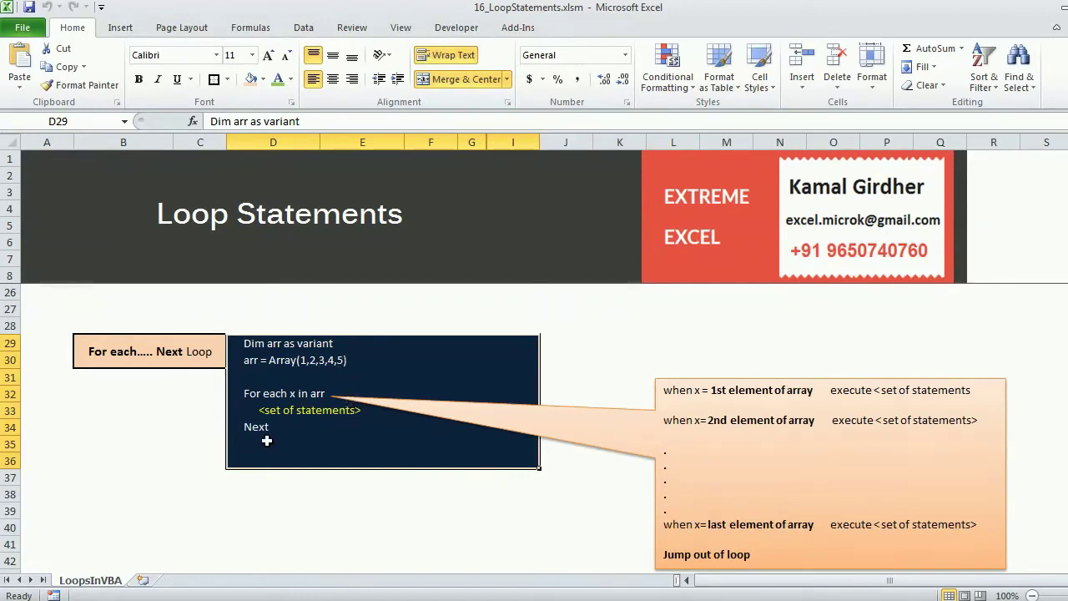
Page down to the Do While .... Loop example, show its notes, then return to Sub test.
{"action": "left_click", "coordinate": [134, 357]}
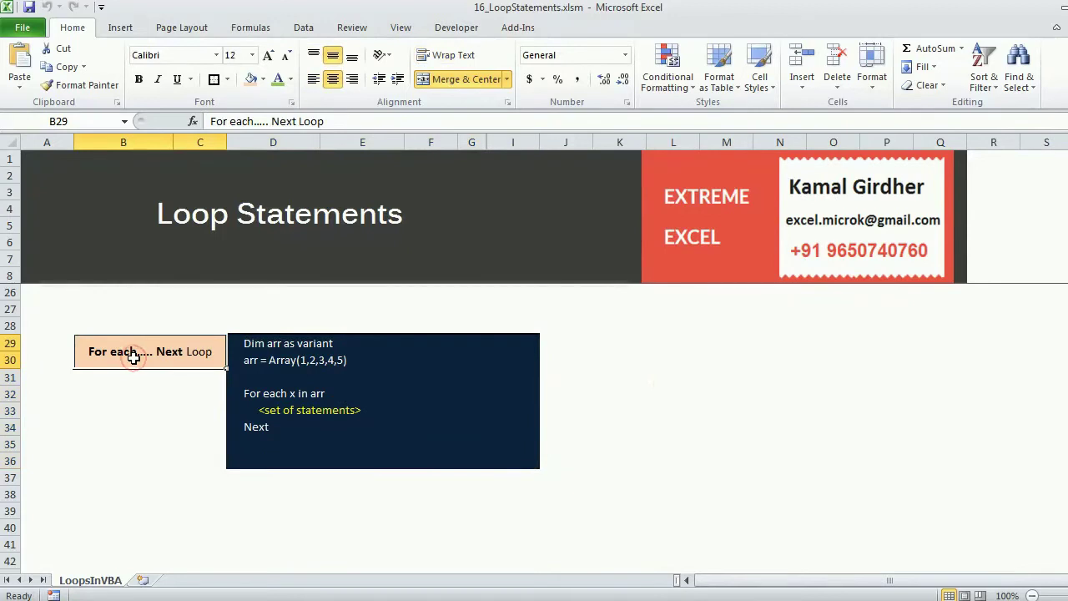
{"action": "key", "text": "Page_Down"}
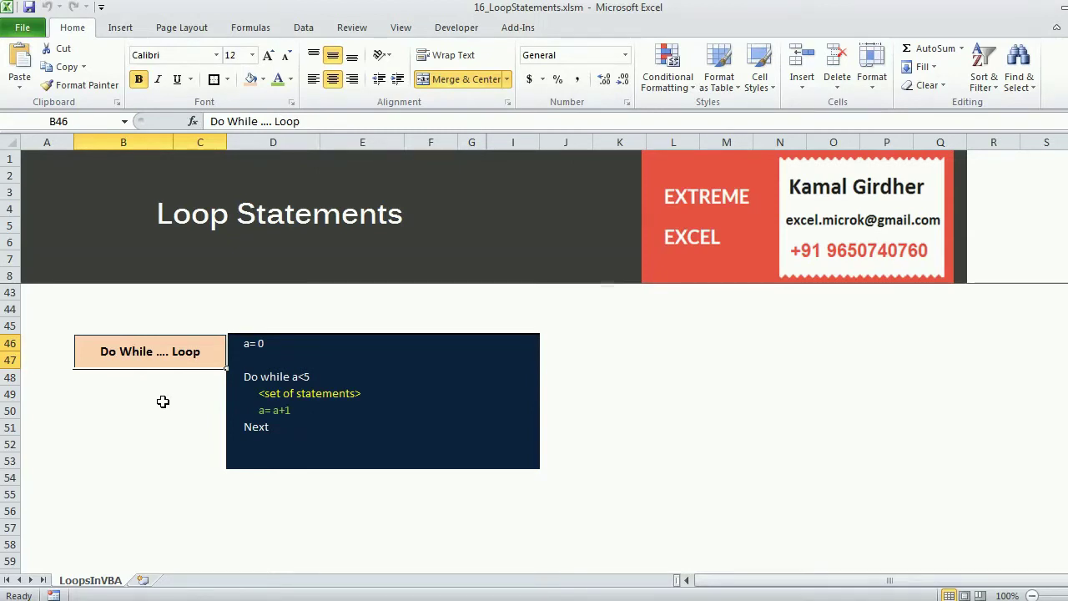
{"action": "key", "text": "alt"}
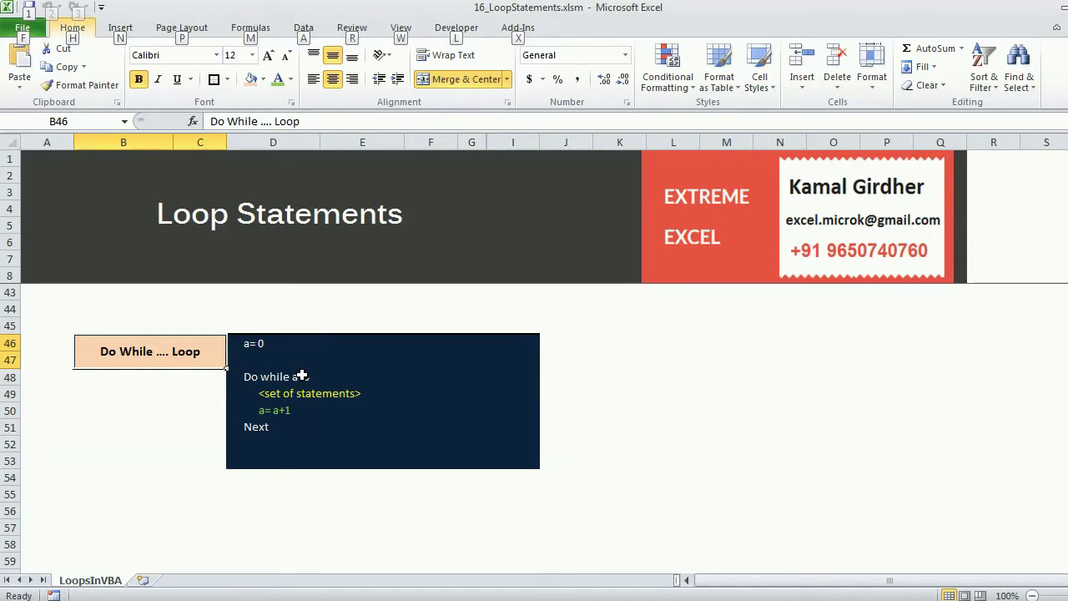
{"action": "left_click", "coordinate": [302, 376]}
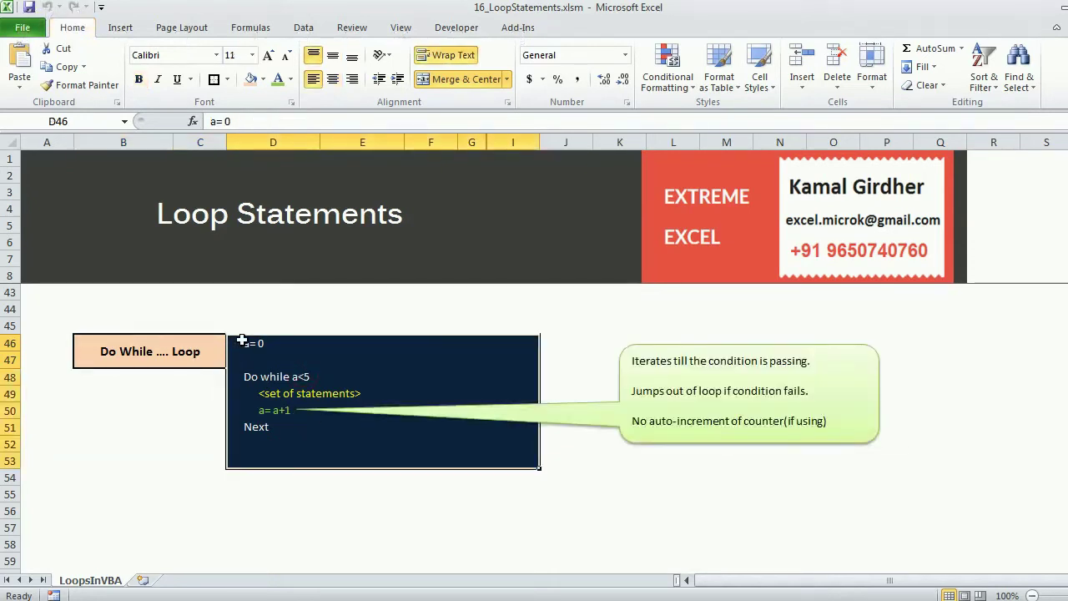
{"action": "key", "text": "alt+F11"}
{"action": "key", "text": "Return"}
{"action": "key", "text": "Return"}
{"action": "key", "text": "Return"}
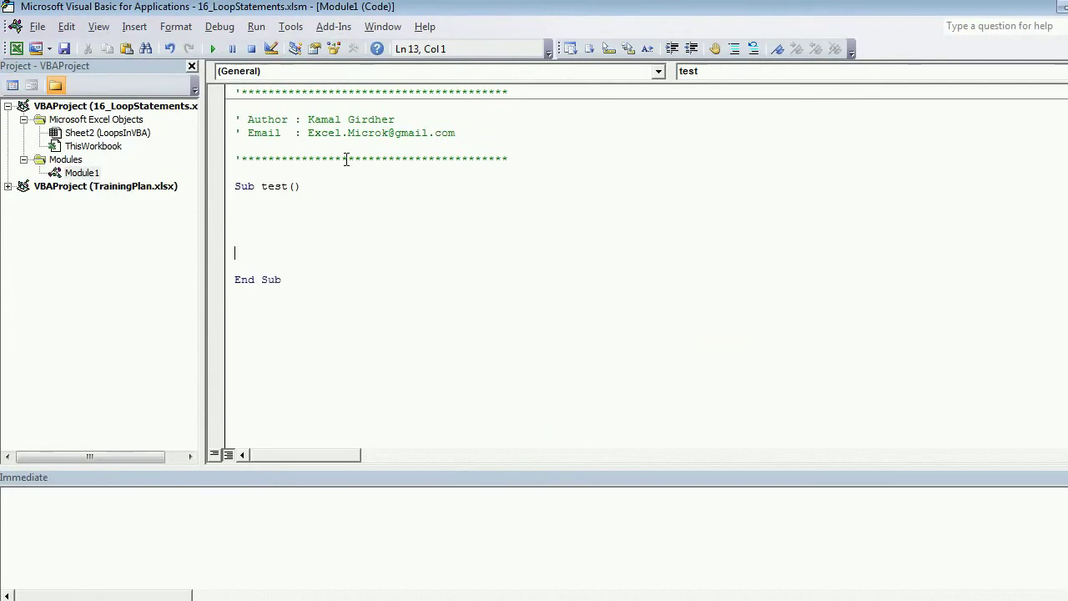
Type an unfinished Do while line in Sub test and insert a new line above it.
{"action": "key", "text": "Up"}
{"action": "key", "text": "Up"}
{"action": "type", "text": "Do"}
{"action": "type", "text": "while"}
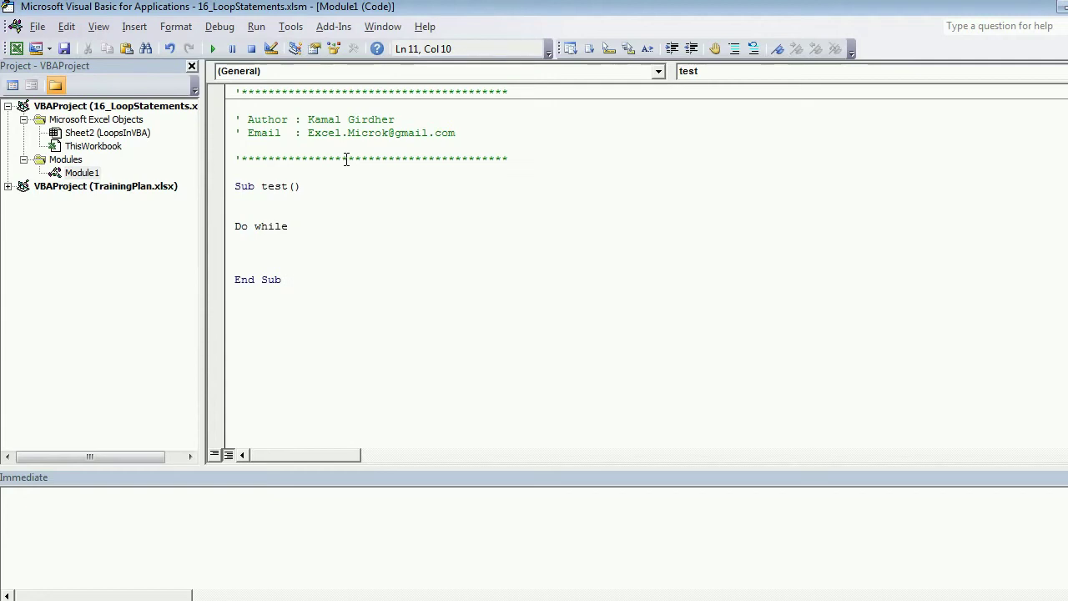
{"action": "key", "text": "Up"}
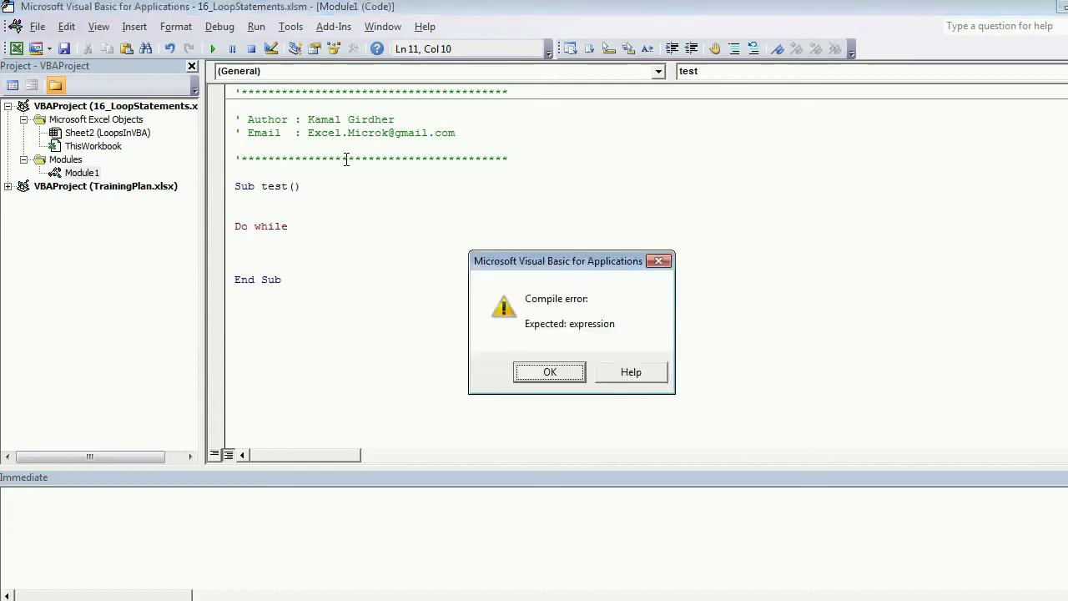
{"action": "key", "text": "Return"}
{"action": "key", "text": "Return"}
{"action": "key", "text": "Up"}
Set a = 0 and complete the loop header as Do While a < 5.
{"action": "type", "text": "a"}
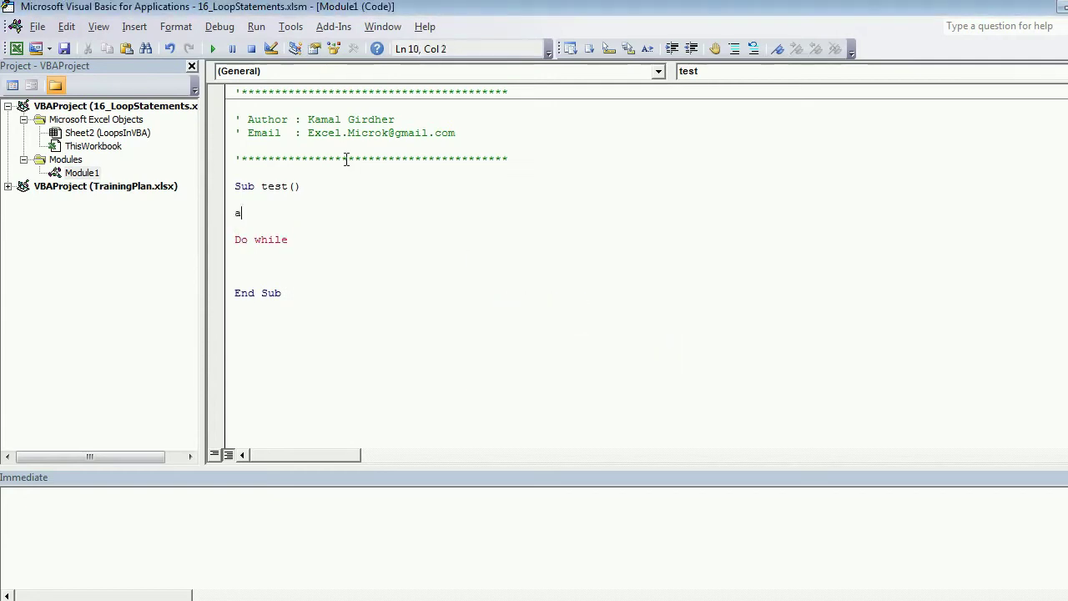
{"action": "type", "text": " = 0"}
{"action": "key", "text": "Down"}
{"action": "key", "text": "Down"}
{"action": "key", "text": "Down"}
{"action": "left_click", "coordinate": [271, 214]}
{"action": "left_click", "coordinate": [535, 373]}
{"action": "left_click", "coordinate": [305, 241]}
{"action": "type", "text": "a<"}
{"action": "type", "text": "5"}
{"action": "key", "text": "BackSpace"}
{"action": "key", "text": "BackSpace"}
{"action": "key", "text": "Return"}
Add an indented Debug.Print "kamal" body and close it with Loop.
{"action": "key", "text": "Tab"}
{"action": "left_click_drag", "start_coordinate": [294, 241], "coordinate": [328, 240]}
{"action": "left_click", "coordinate": [274, 249]}
{"action": "type", "text": "debu"}
{"action": "type", "text": "g.print \"\""}
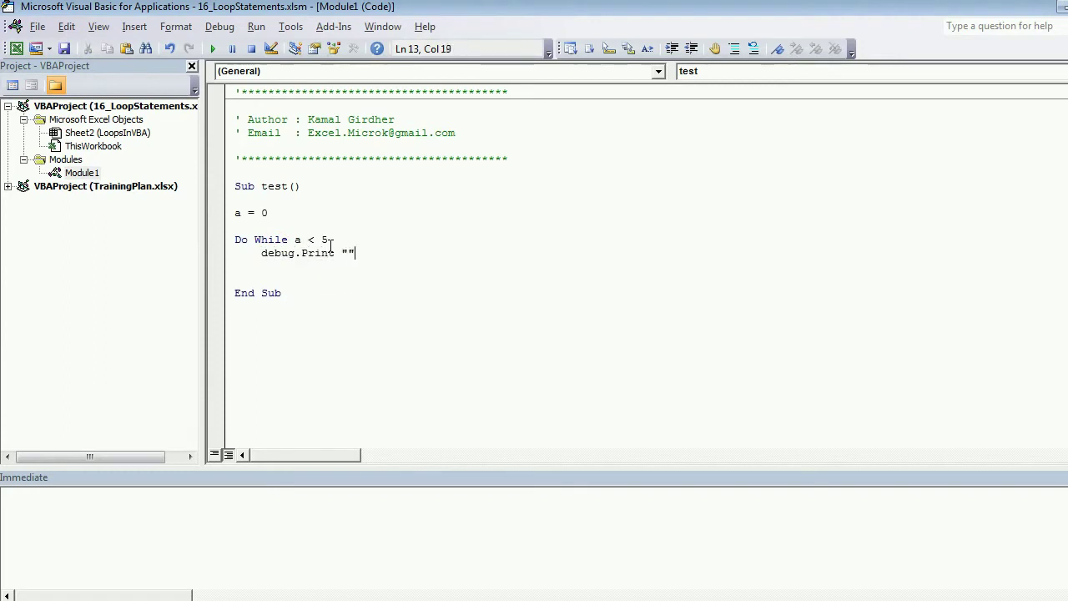
{"action": "key", "text": "Left"}
{"action": "type", "text": "kamal"}
{"action": "key", "text": "Down"}
{"action": "type", "text": "oop"}
{"action": "key", "text": "Down"}
{"action": "key", "text": "Return"}
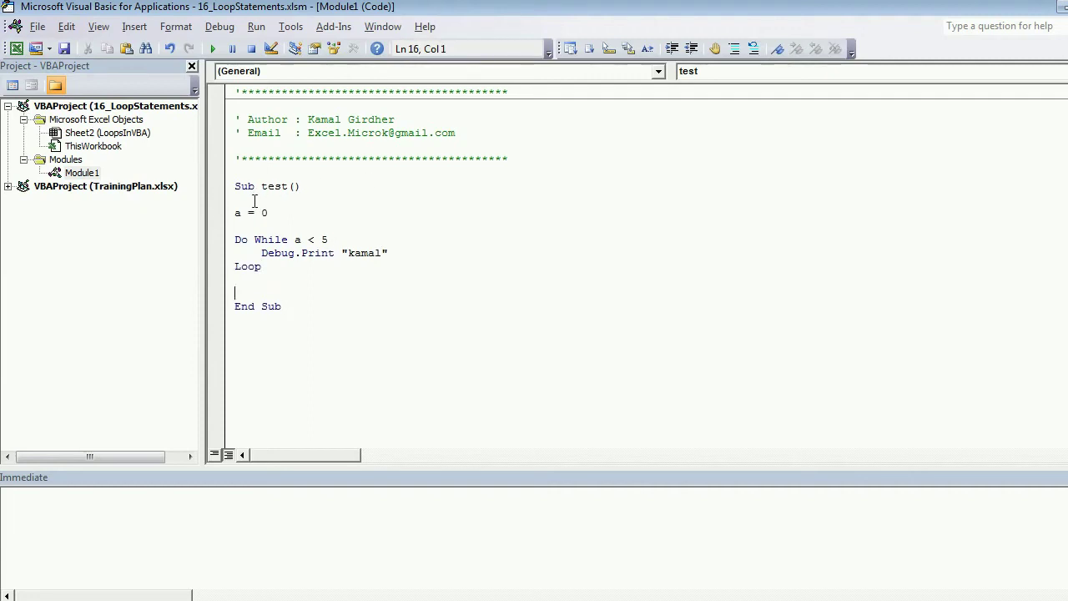
{"action": "left_click_drag", "start_coordinate": [236, 214], "coordinate": [267, 214]}
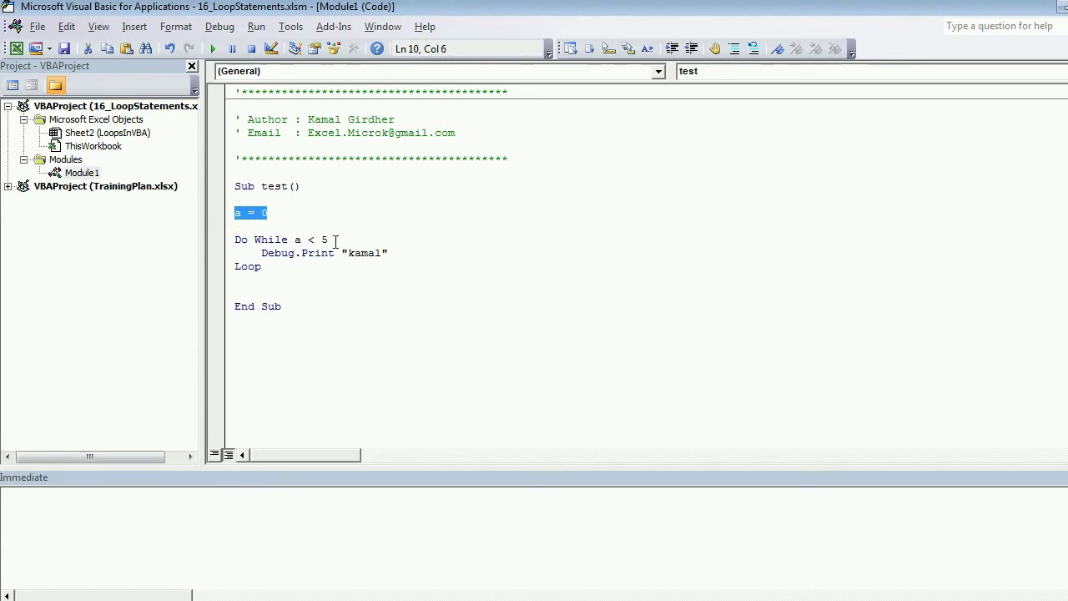
{"action": "left_click_drag", "start_coordinate": [329, 240], "coordinate": [294, 239]}
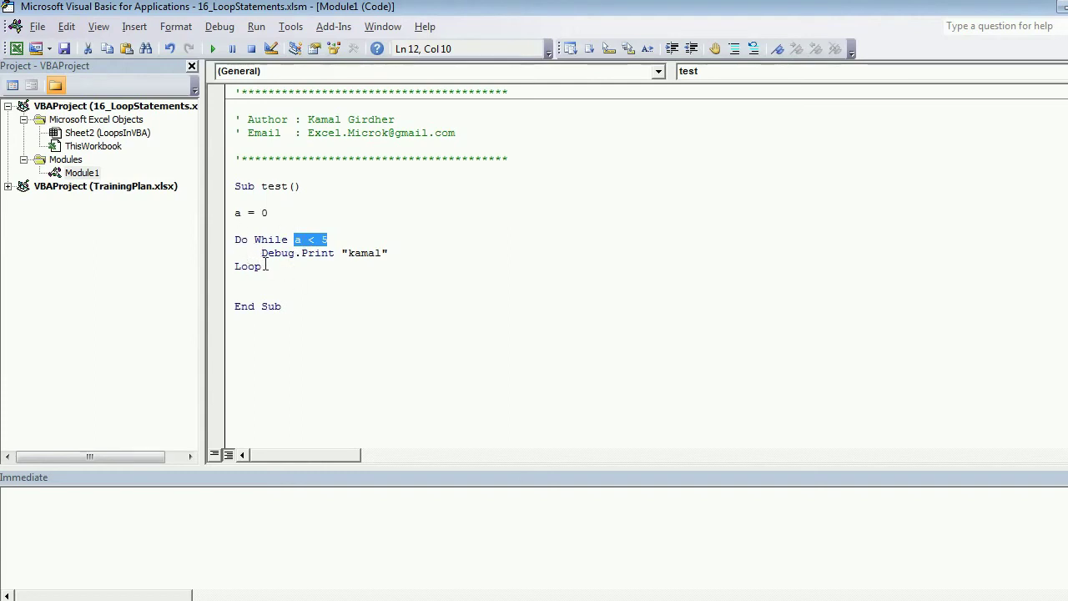
Insert a = a + 1 after the Debug.Print "kamal" line.
{"action": "left_click", "coordinate": [389, 253]}
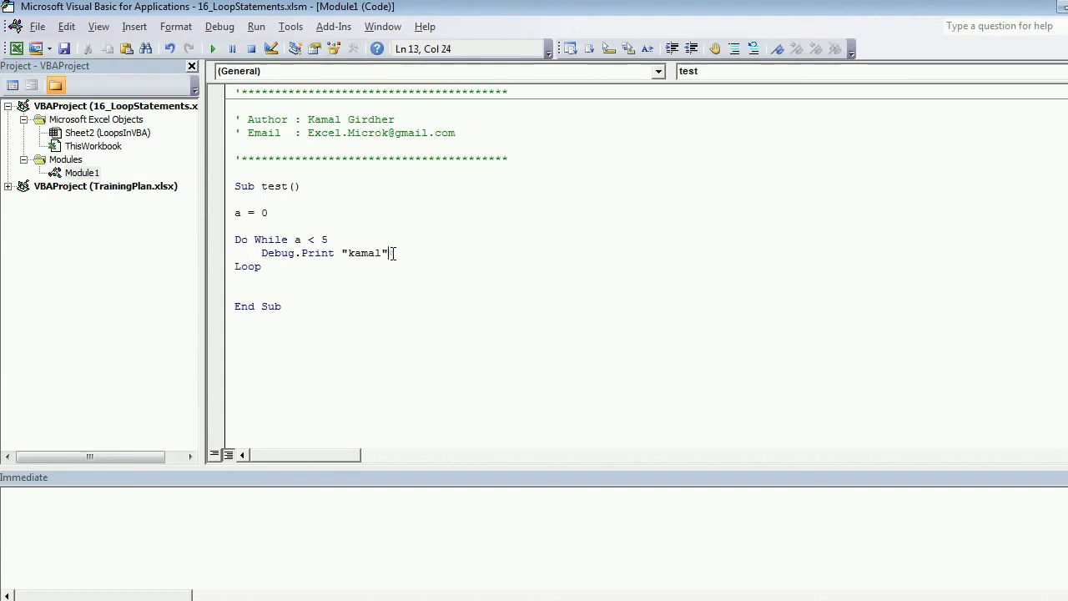
{"action": "key", "text": "Return"}
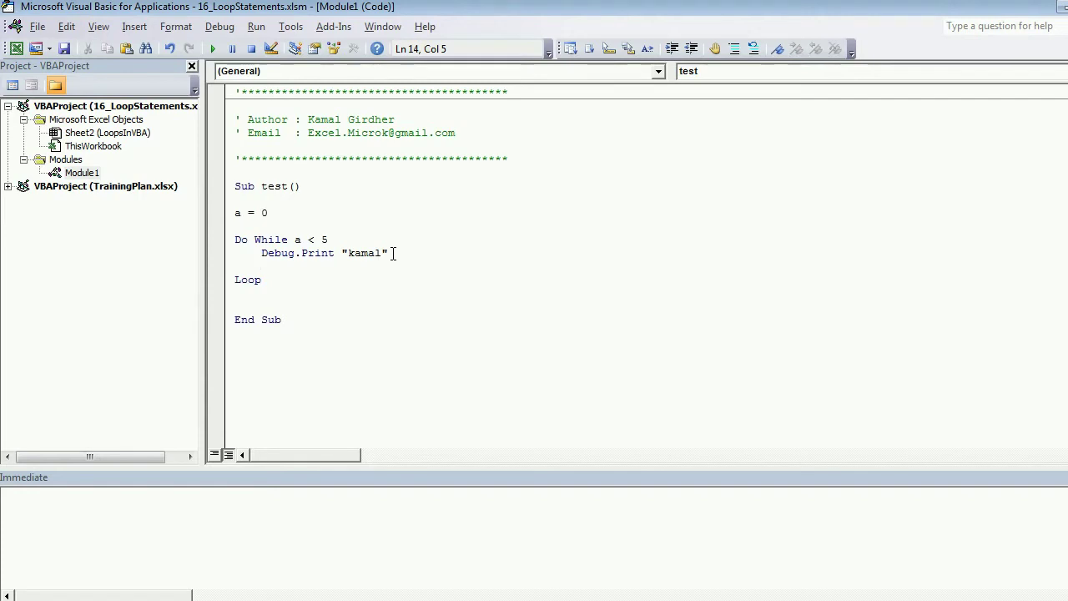
{"action": "type", "text": "a "}
{"action": "type", "text": "= a + 1"}
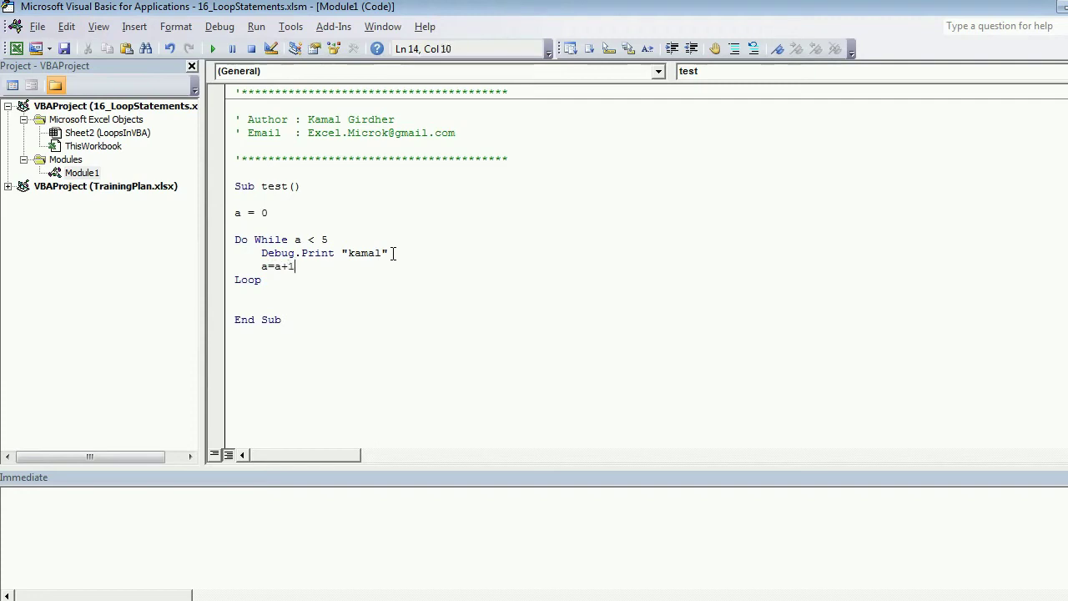
{"action": "key", "text": "Down"}
{"action": "left_click", "coordinate": [250, 253]}
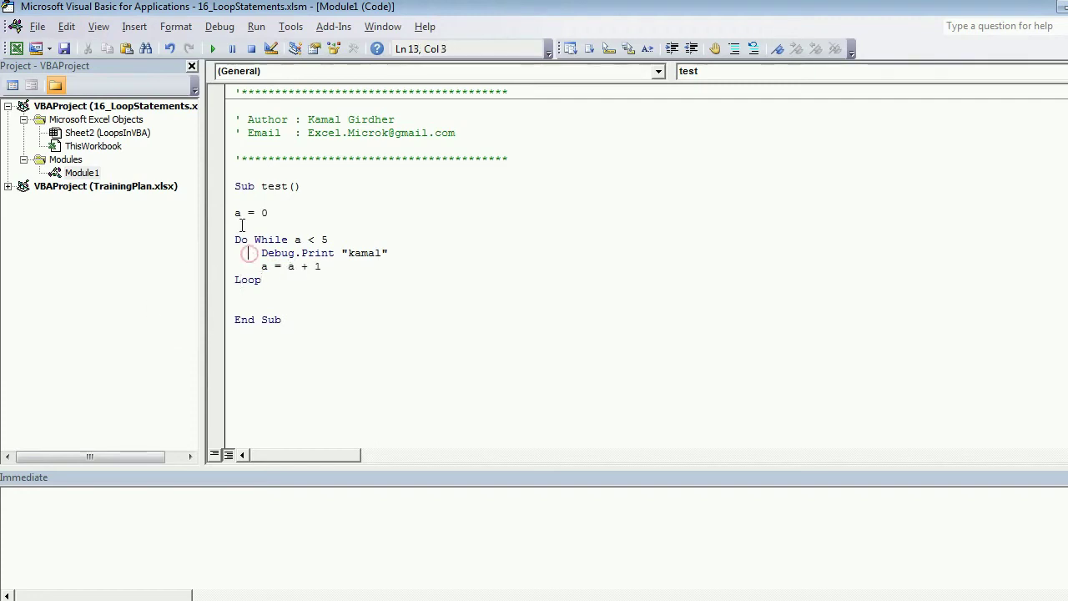
Highlight a = 0, the a < 5 condition, the print line and the increment to explain them.
{"action": "left_click_drag", "start_coordinate": [231, 213], "coordinate": [273, 214]}
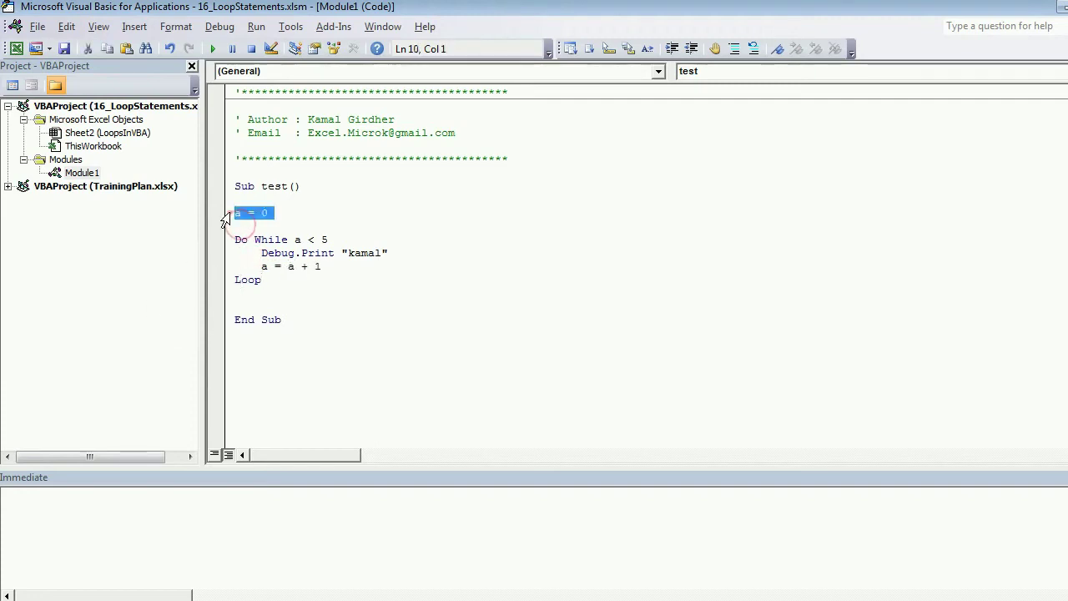
{"action": "left_click", "coordinate": [294, 239]}
{"action": "left_click", "coordinate": [298, 240]}
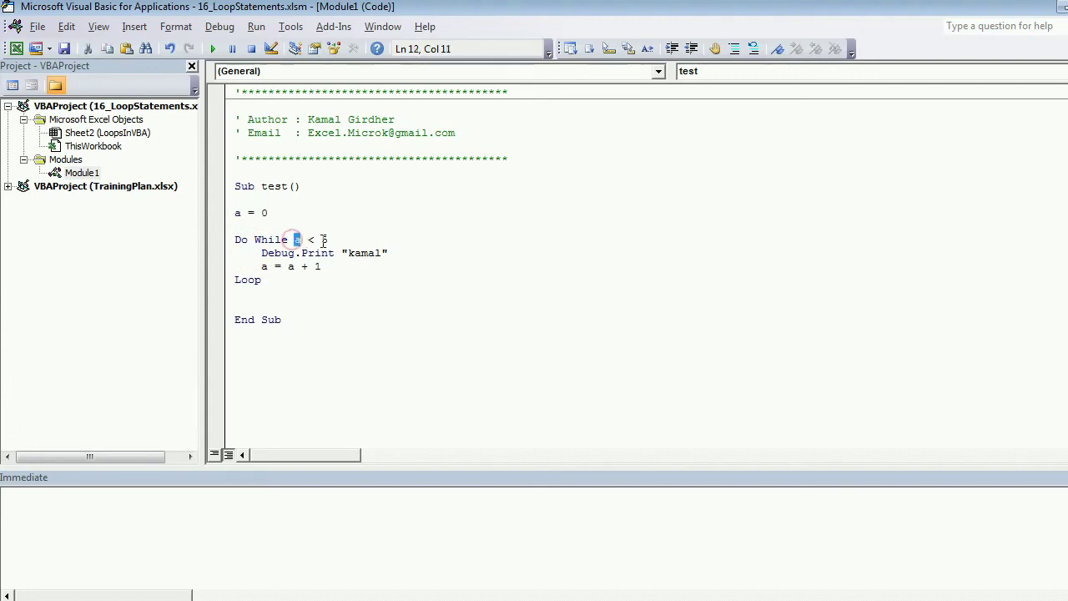
{"action": "left_click", "coordinate": [329, 240]}
{"action": "mouse_move", "coordinate": [309, 253]}
{"action": "left_mouse_down"}
{"action": "mouse_move", "coordinate": [256, 253]}
{"action": "mouse_move", "coordinate": [387, 253]}
{"action": "left_mouse_up"}
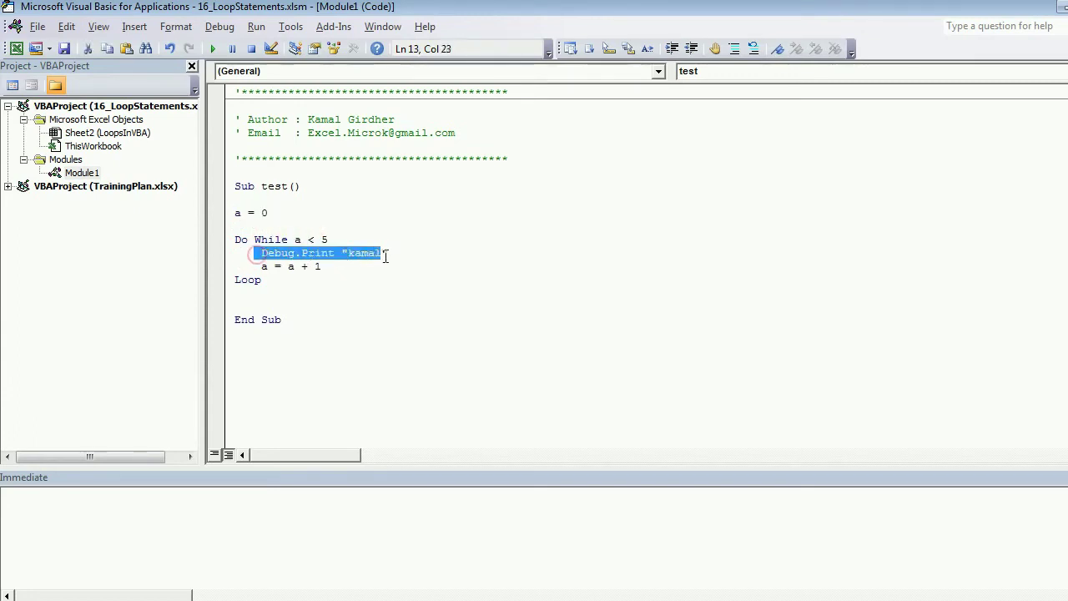
{"action": "left_click_drag", "start_coordinate": [263, 265], "coordinate": [322, 266]}
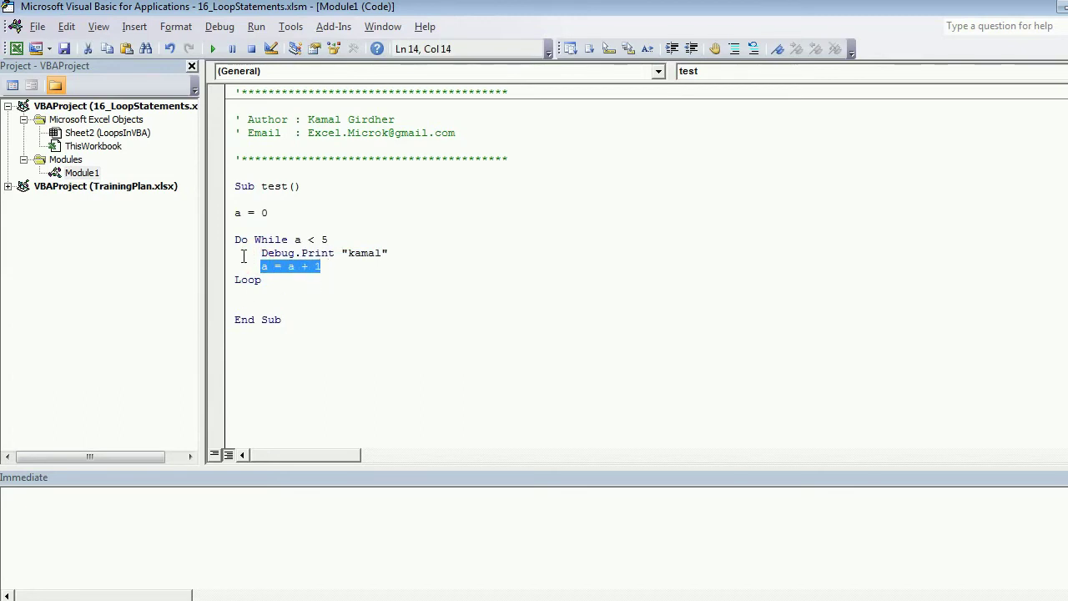
{"action": "left_click", "coordinate": [294, 240]}
{"action": "double_click", "coordinate": [296, 240]}
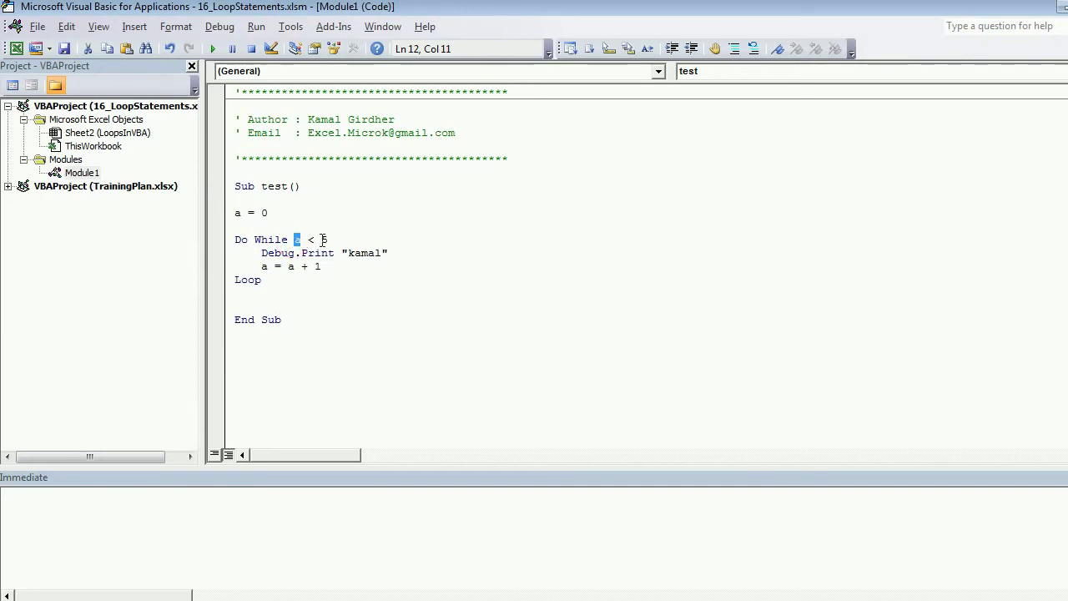
{"action": "double_click", "coordinate": [275, 253]}
{"action": "left_click", "coordinate": [357, 242]}
{"action": "left_click_drag", "start_coordinate": [288, 239], "coordinate": [342, 238]}
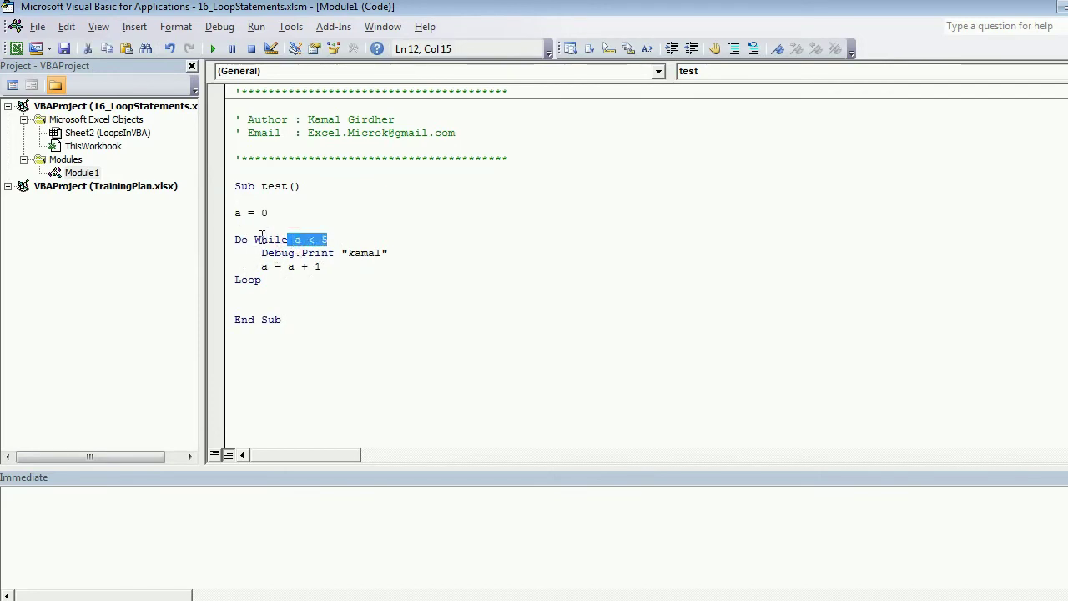
Step into the Do While macro and through its first pass, printing kamal once.
{"action": "left_click", "coordinate": [302, 255]}
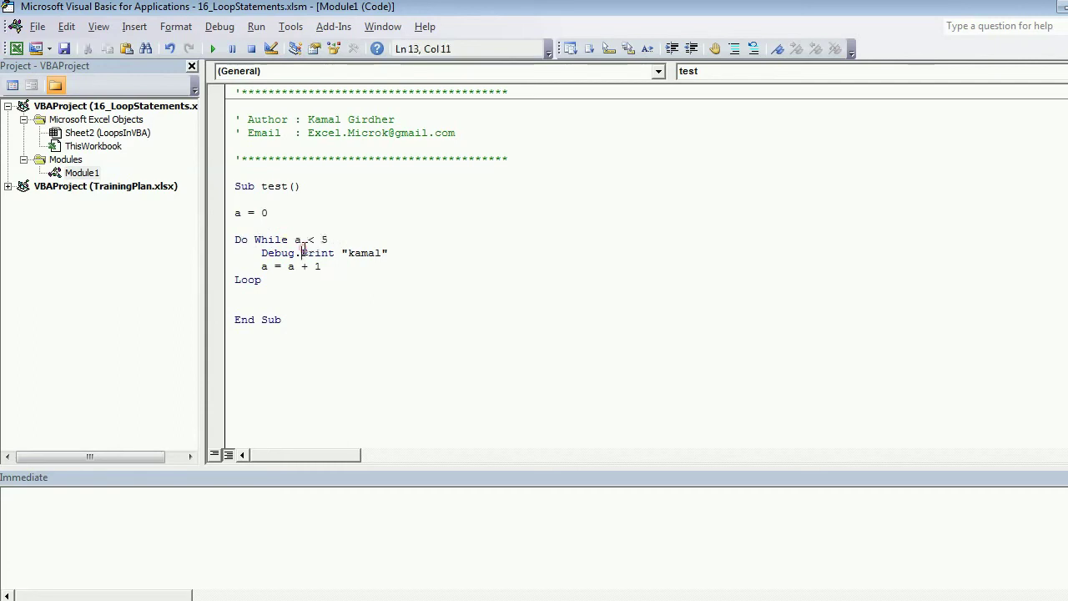
{"action": "key", "text": "F8"}
{"action": "key", "text": "F8"}
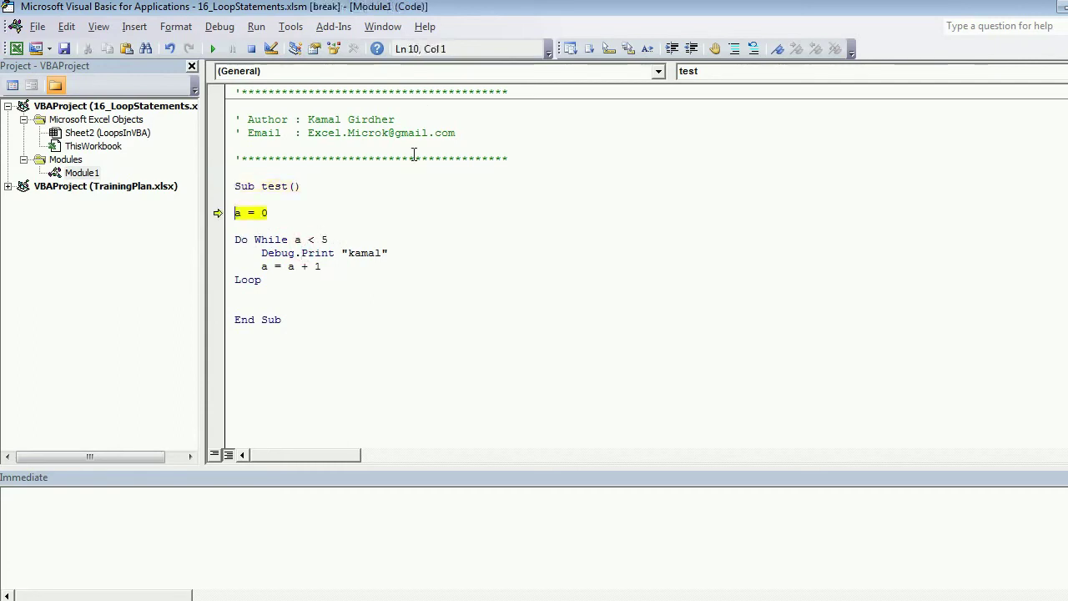
{"action": "key", "text": "F8"}
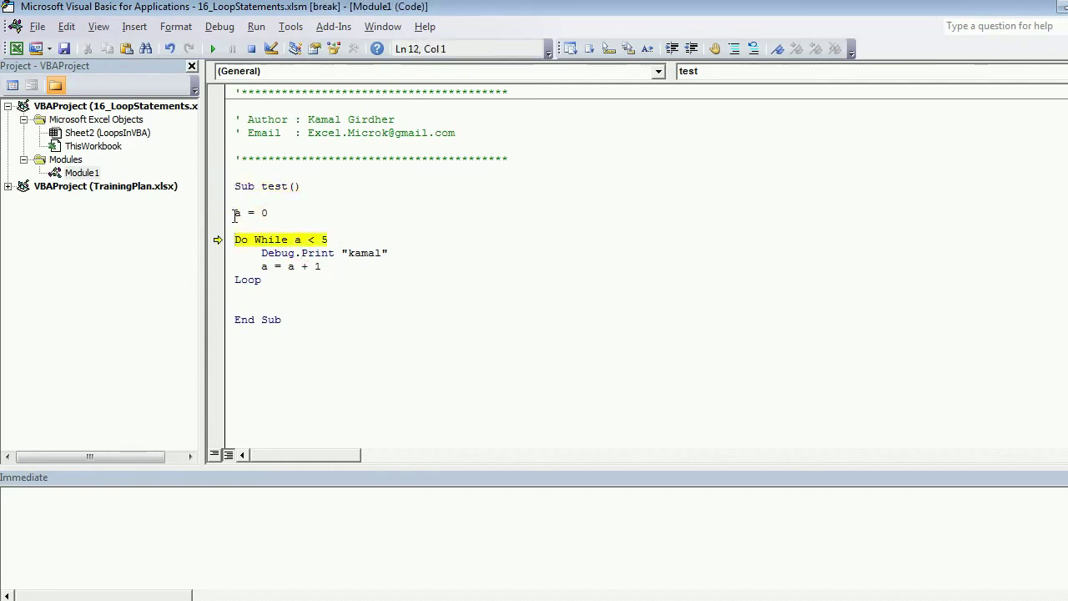
{"action": "mouse_move", "coordinate": [298, 242]}
{"action": "key", "text": "F8"}
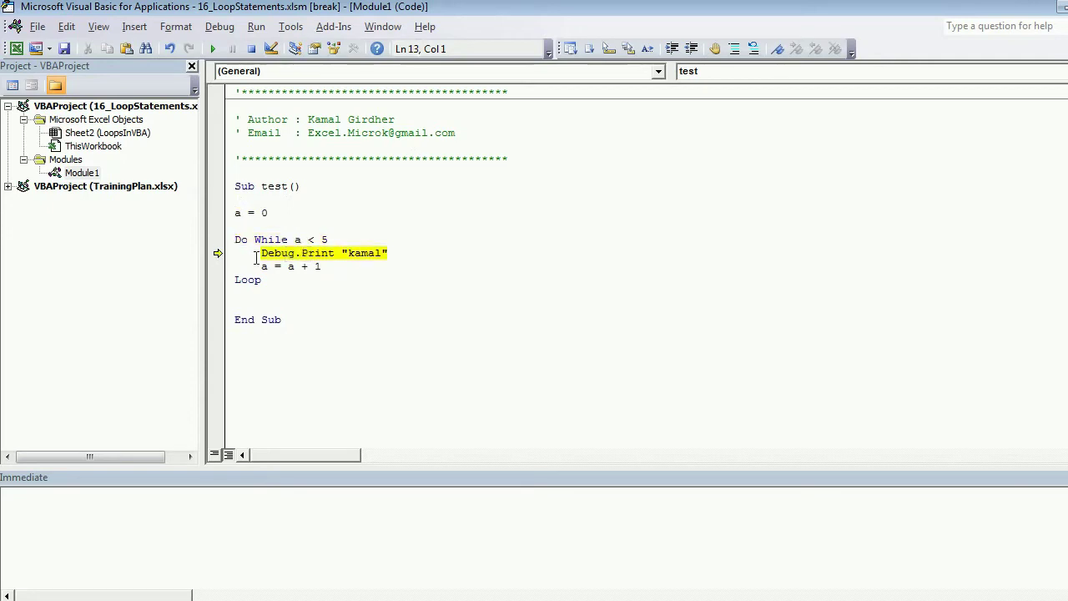
{"action": "key", "text": "F8"}
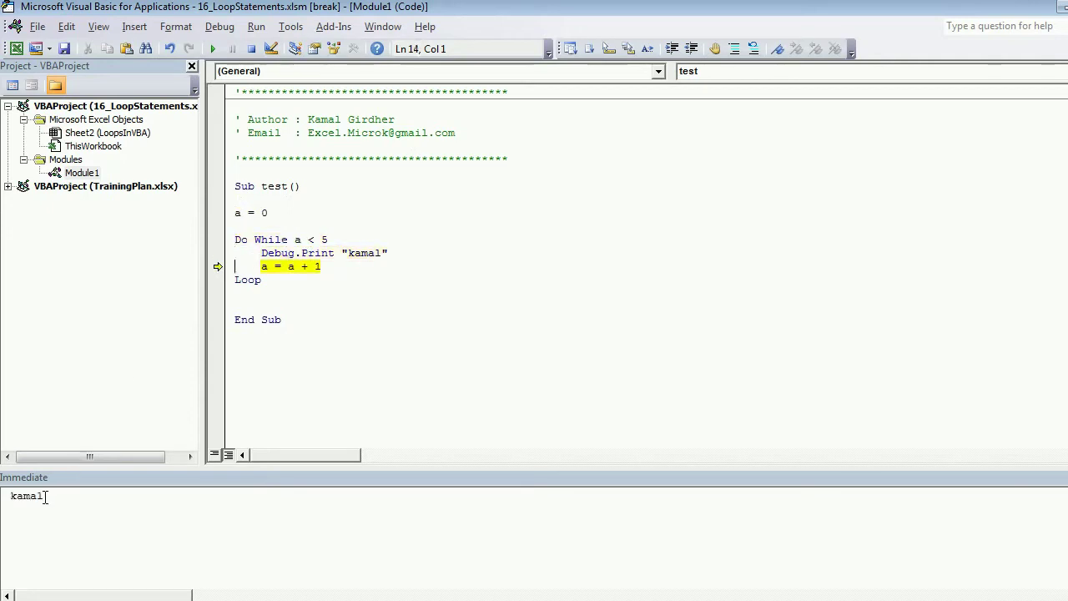
{"action": "key", "text": "F8"}
Step through the remaining loop passes to End Sub, leaving five kamal lines printed.
{"action": "mouse_move", "coordinate": [266, 266]}
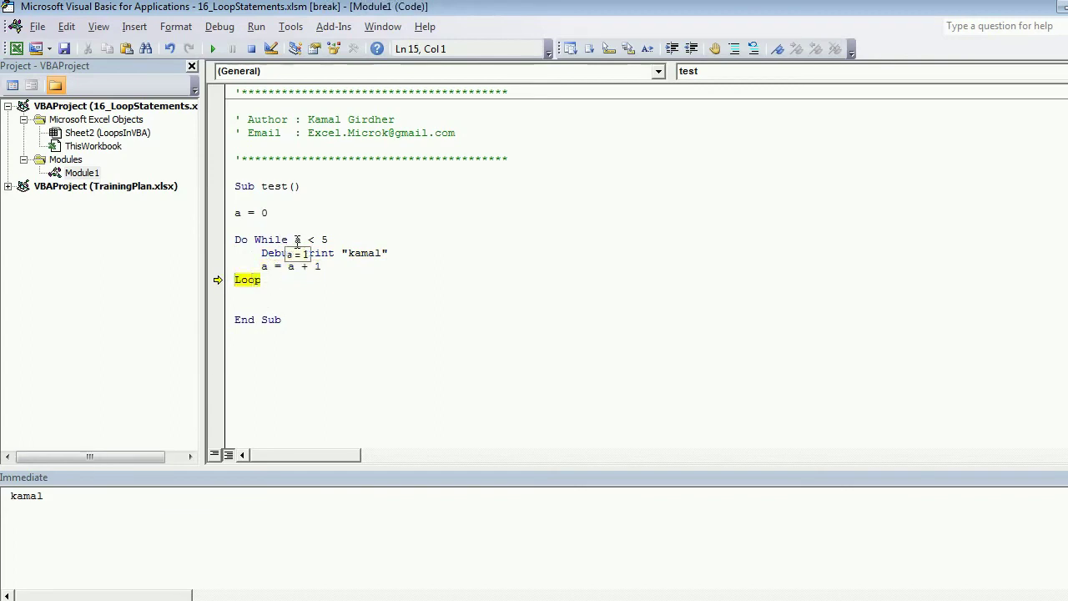
{"action": "key", "text": "F8"}
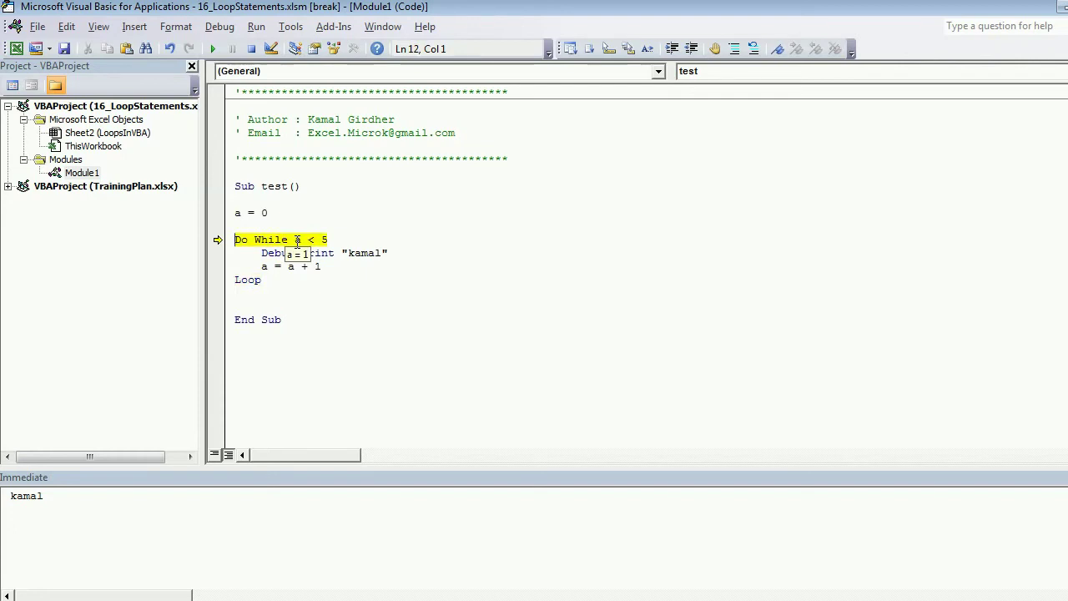
{"action": "key", "text": "F8"}
{"action": "key", "text": "F8"}
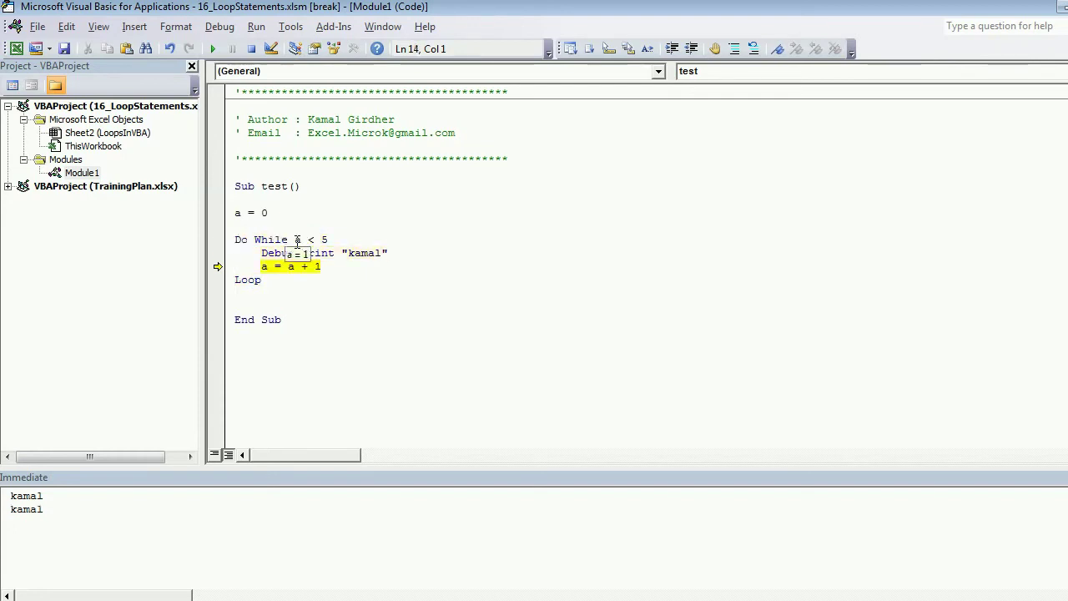
{"action": "key", "text": "F8"}
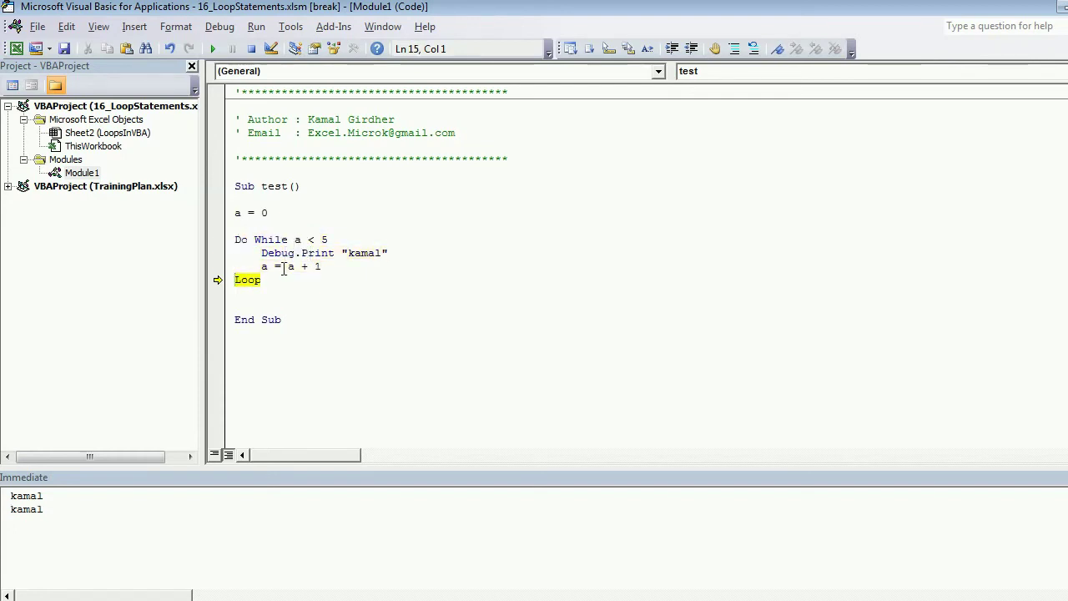
{"action": "key", "text": "F8"}
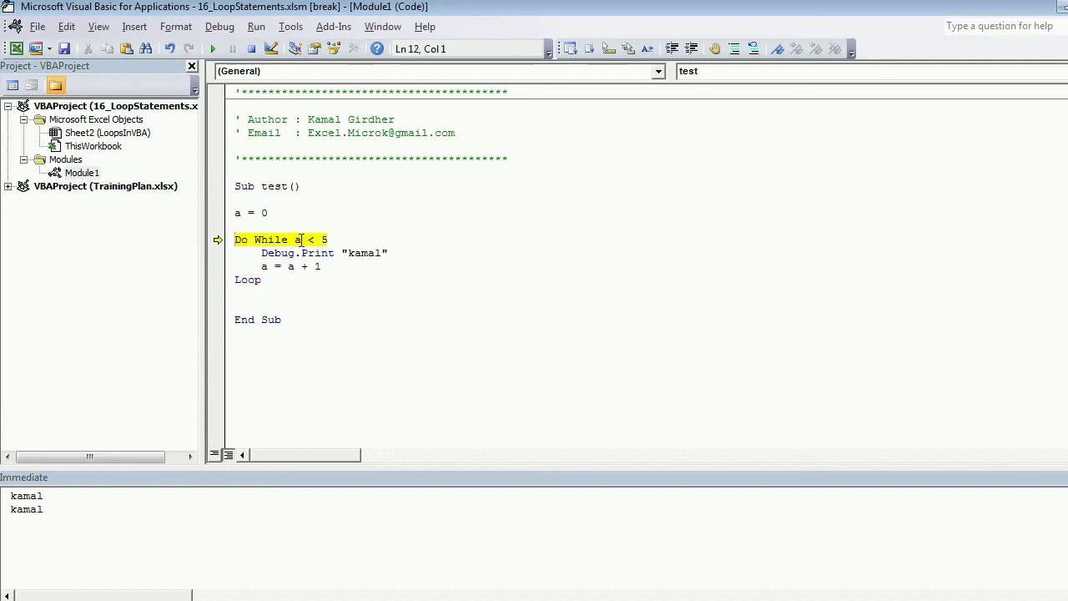
{"action": "key", "text": "F8"}
{"action": "key", "text": "F8"}
{"action": "key", "text": "F8"}
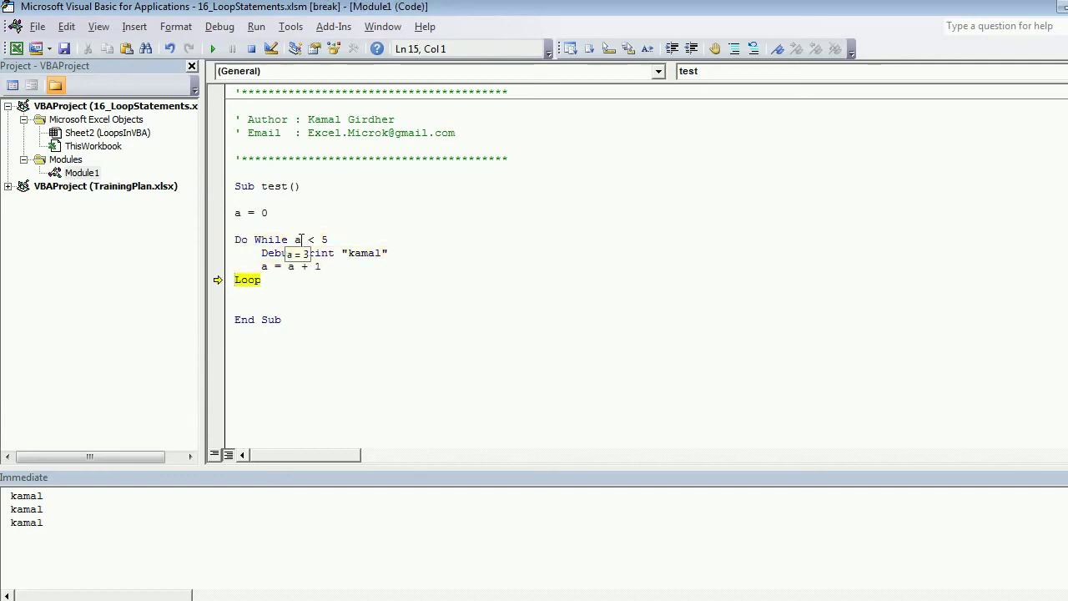
{"action": "key", "text": "F8"}
{"action": "key", "text": "F8"}
{"action": "key", "text": "F8"}
{"action": "key", "text": "F8"}
{"action": "key", "text": "F8"}
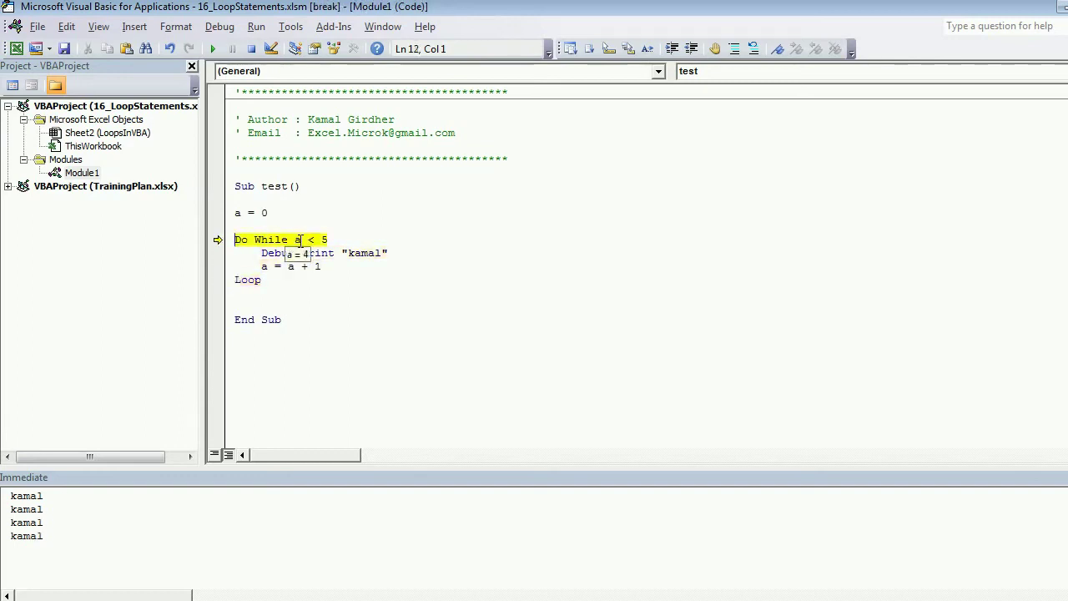
{"action": "key", "text": "F8"}
{"action": "key", "text": "F8"}
{"action": "key", "text": "F8"}
{"action": "key", "text": "F8"}
{"action": "key", "text": "F8"}
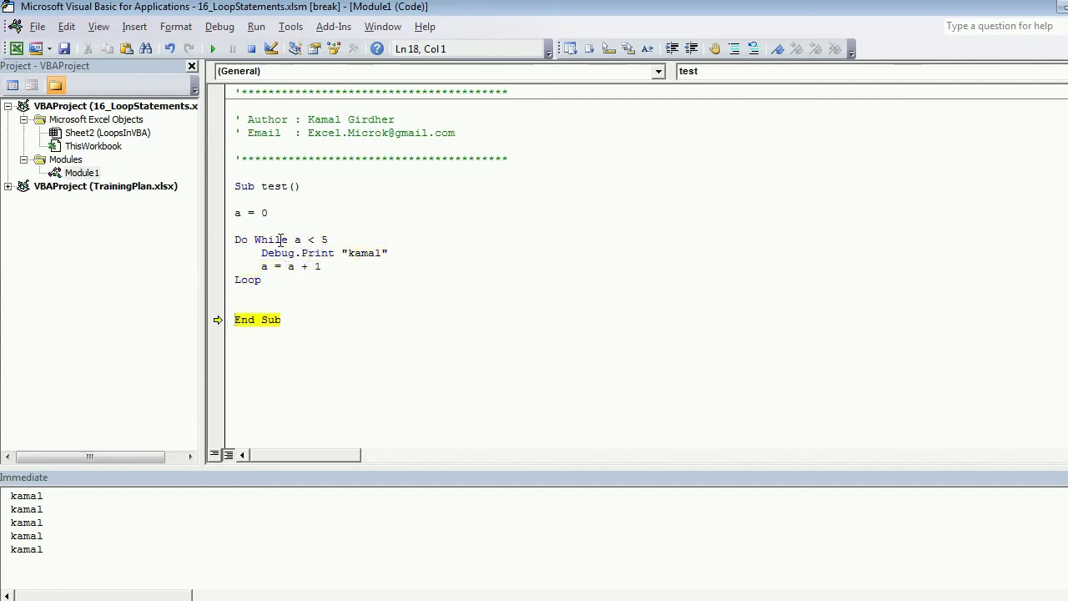
{"action": "key", "text": "F8"}
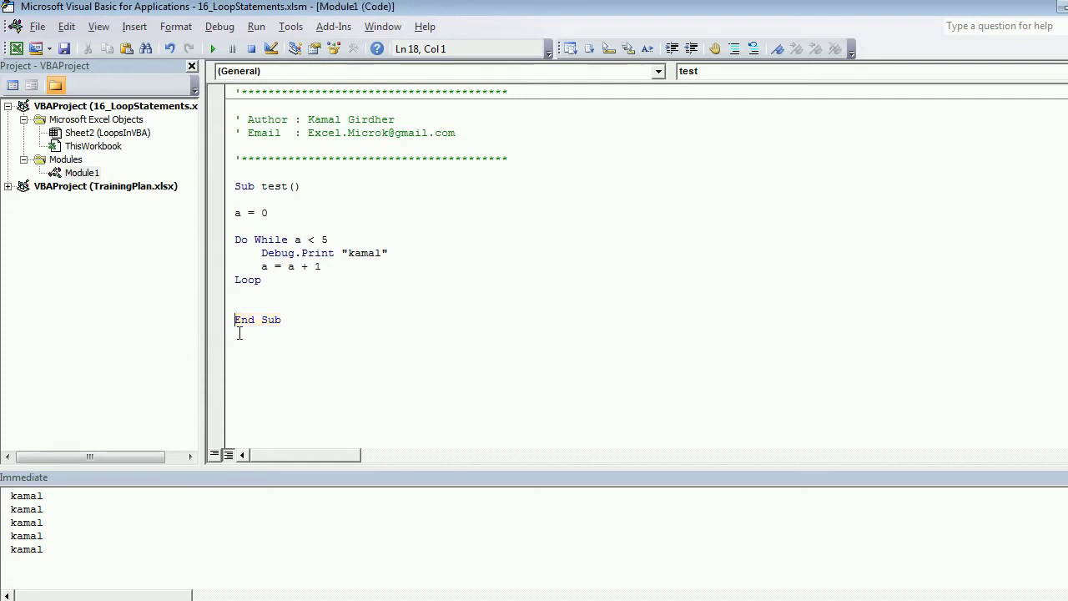
Clear all the printed kamal lines from the Immediate window.
{"action": "left_click", "coordinate": [97, 549]}
{"action": "key", "text": "ctrl+a"}
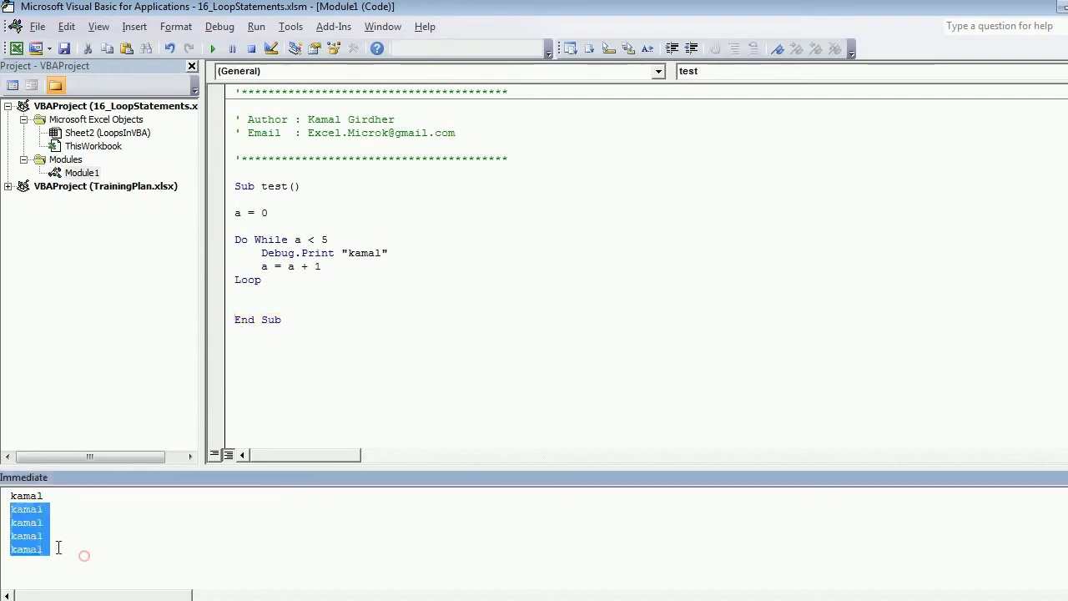
{"action": "key", "text": "Delete"}
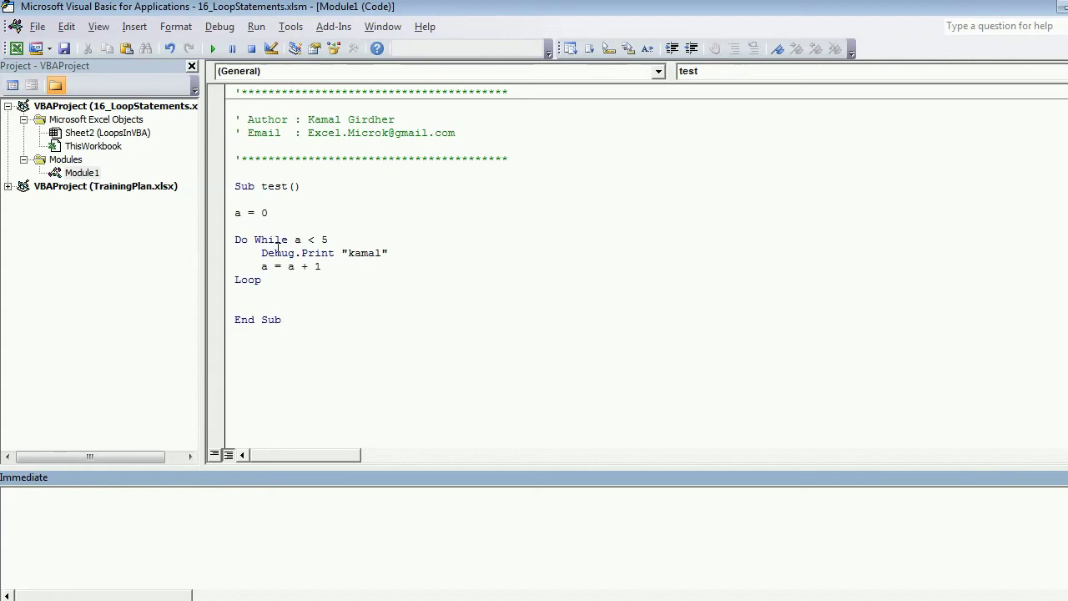
Delete the Do While loop code, then view the Do Until .... Loop example at B63 in Excel.
{"action": "left_click_drag", "start_coordinate": [266, 285], "coordinate": [232, 218]}
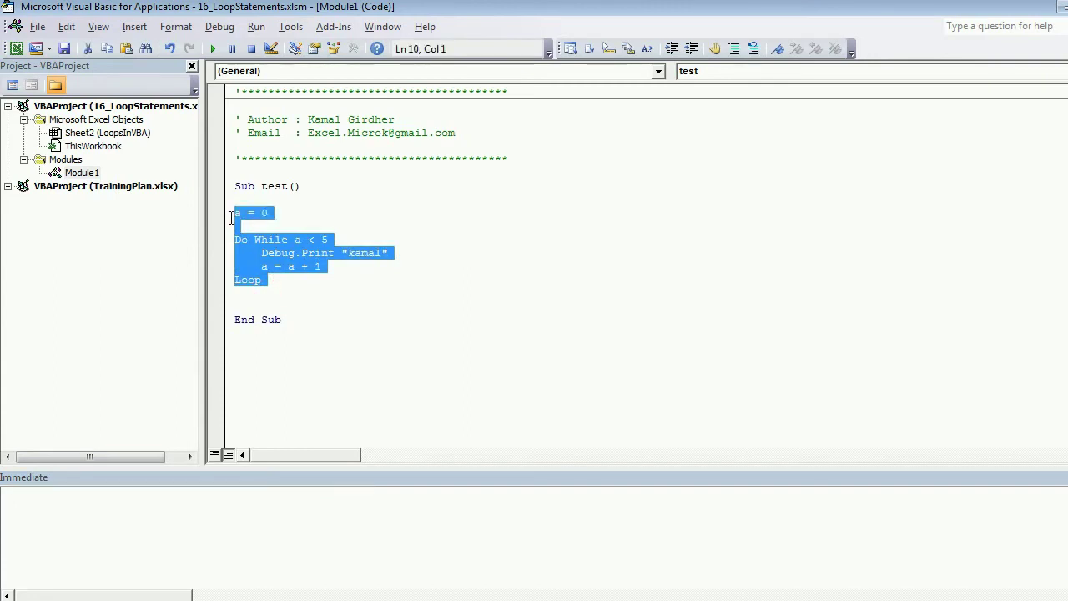
{"action": "key", "text": "Delete"}
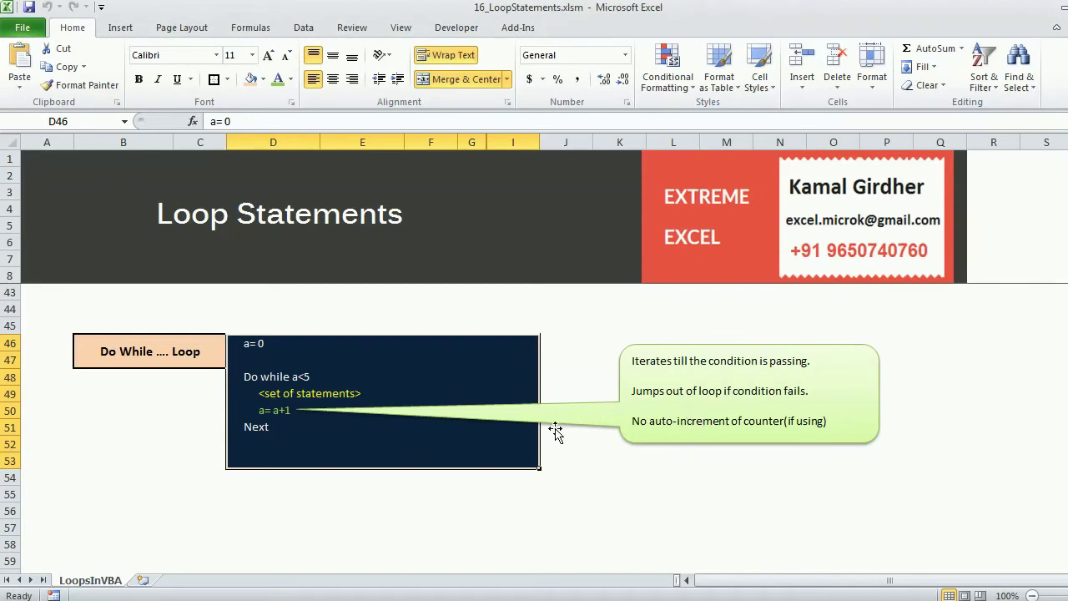
{"action": "key", "text": "Page_Down"}
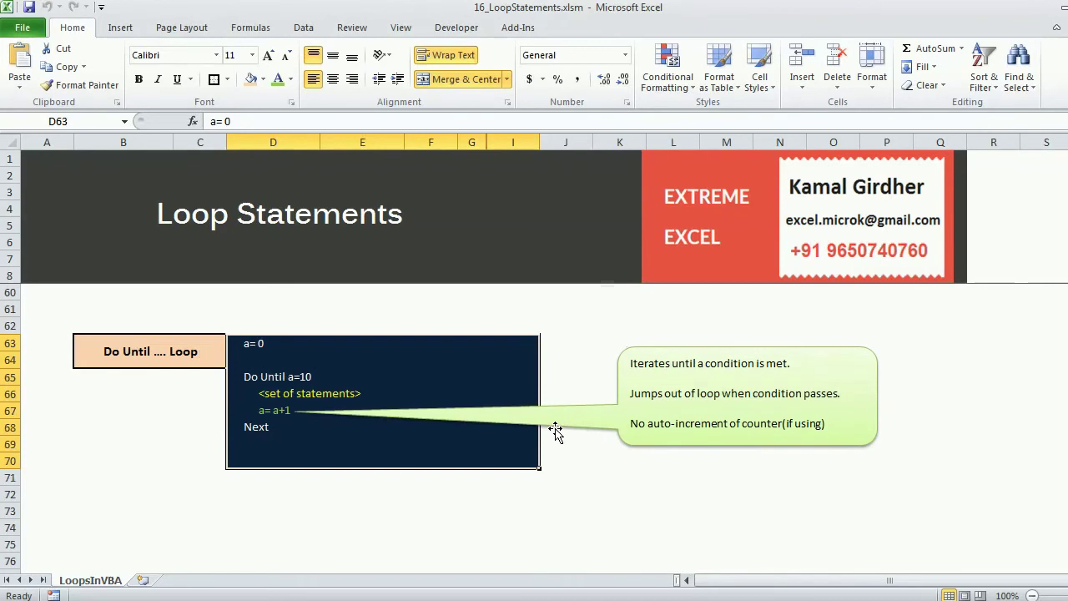
{"action": "left_click", "coordinate": [177, 352]}
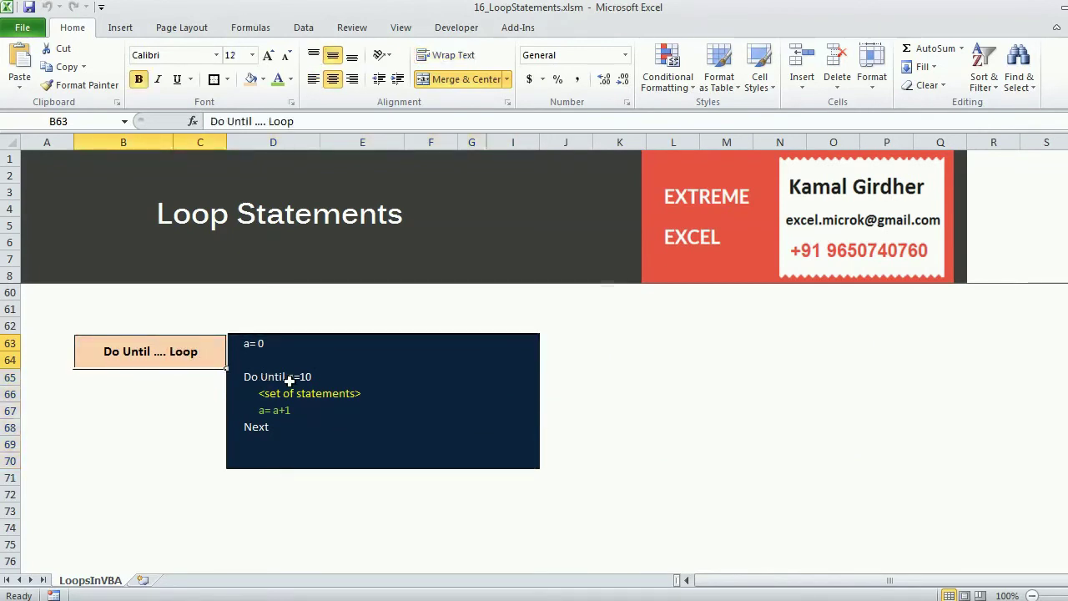
Add a = 0, a Do Until a = 10 line and the closing Loop inside Sub test.
{"action": "key", "text": "alt+F11"}
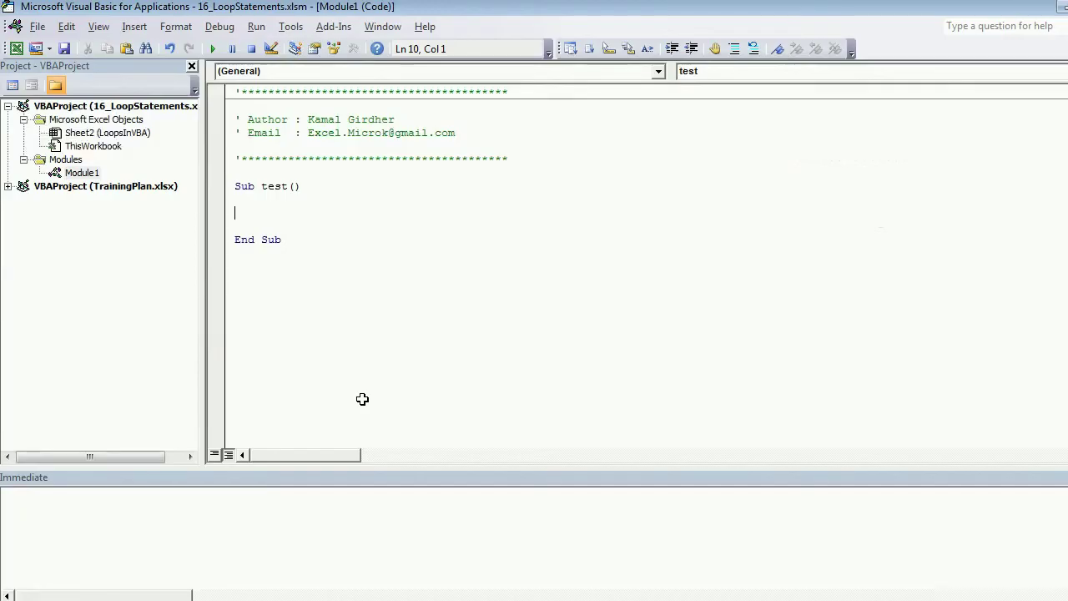
{"action": "key", "text": "Return"}
{"action": "key", "text": "Return"}
{"action": "key", "text": "ctrl+Home"}
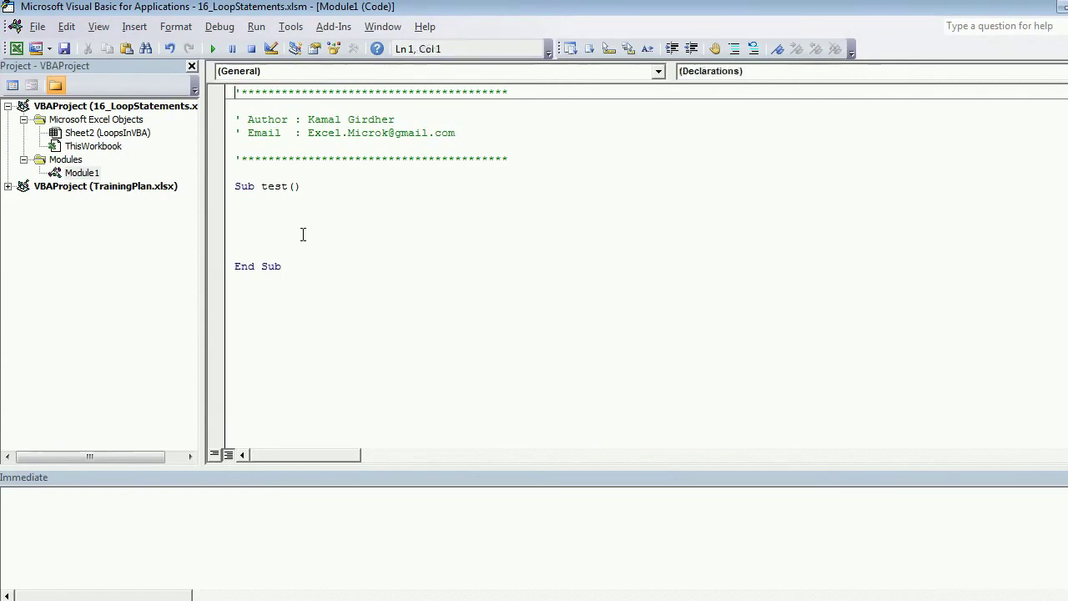
{"action": "key", "text": "Down"}
{"action": "key", "text": "Down"}
{"action": "key", "text": "Down"}
{"action": "key", "text": "Down"}
{"action": "key", "text": "Down"}
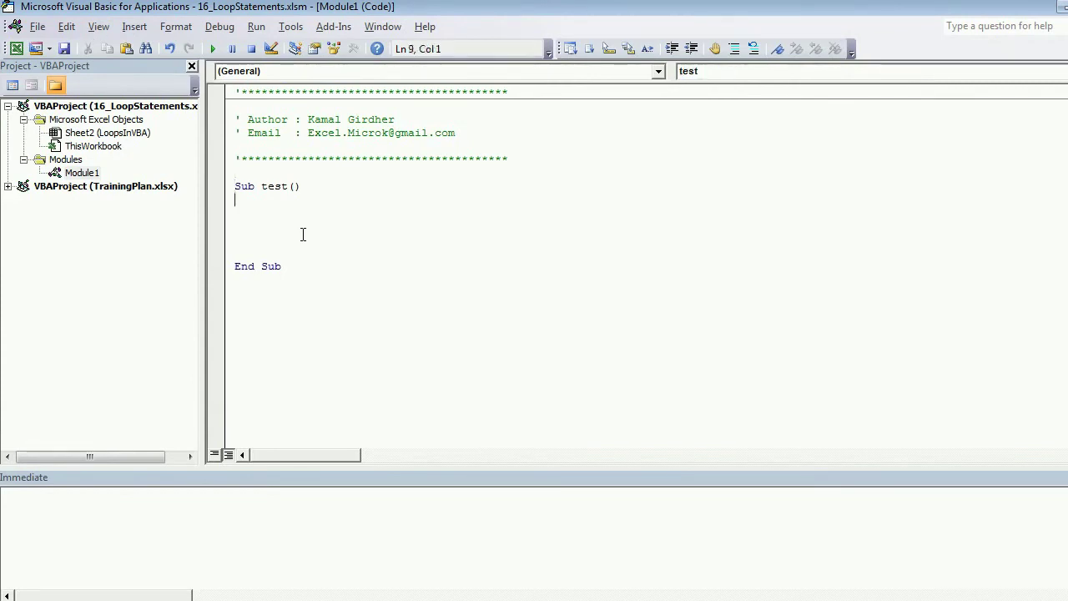
{"action": "key", "text": "Down"}
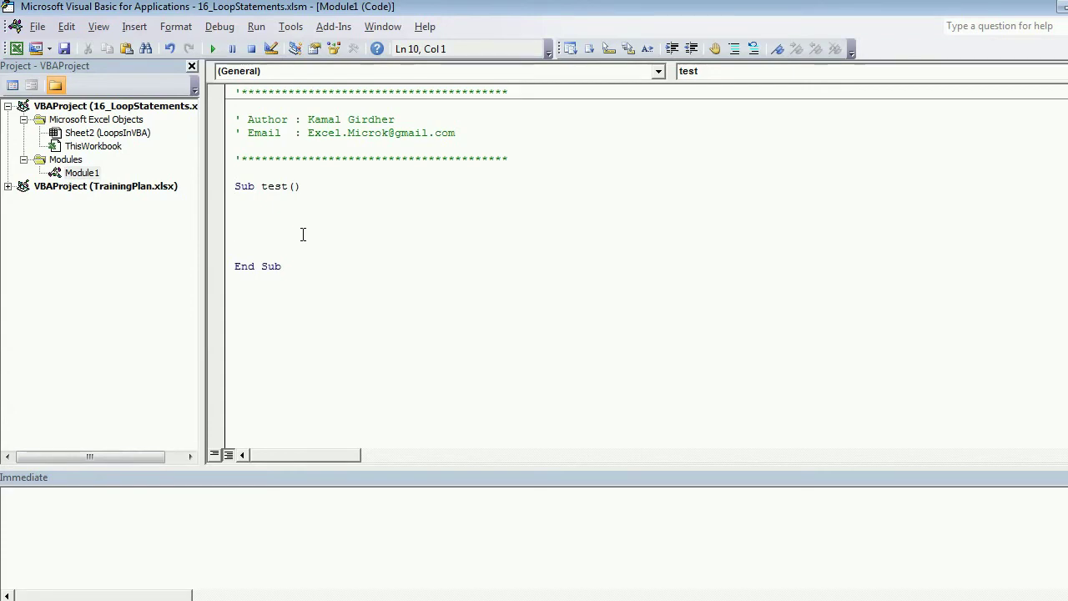
{"action": "type", "text": "D"}
{"action": "type", "text": "o"}
{"action": "type", "text": "until"}
{"action": "type", "text": " a10"}
{"action": "key", "text": "Return"}
{"action": "key", "text": "Return"}
{"action": "key", "text": "Return"}
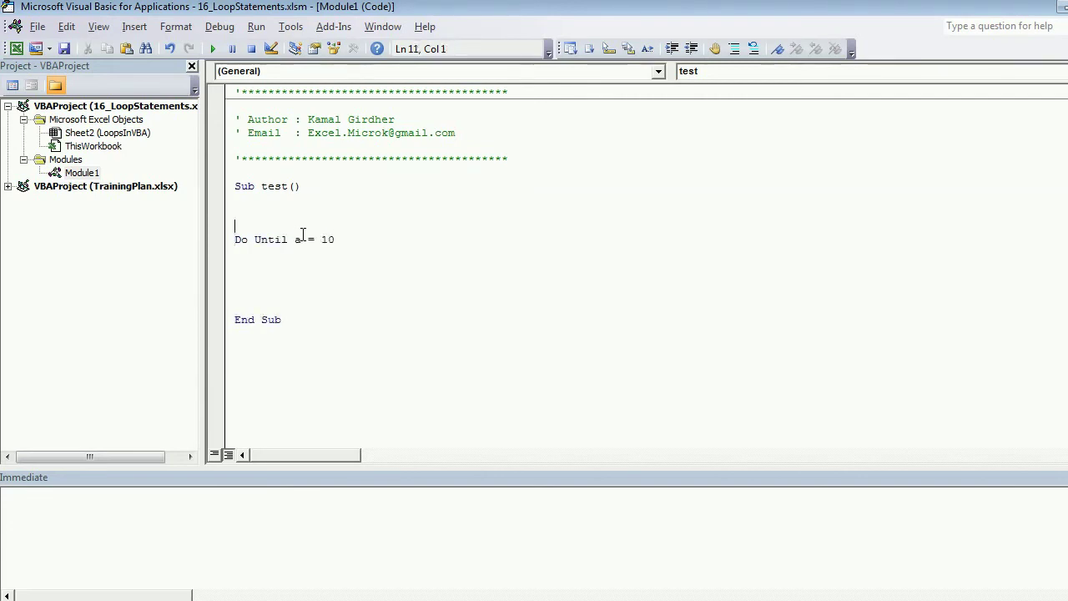
{"action": "key", "text": "Up"}
{"action": "type", "text": "a = 0"}
{"action": "key", "text": "Down"}
{"action": "key", "text": "Down"}
{"action": "key", "text": "Down"}
{"action": "key", "text": "Down"}
{"action": "type", "text": "Loop"}
{"action": "key", "text": "BackSpace"}
{"action": "key", "text": "BackSpace"}
{"action": "type", "text": "op"}
Fill the loop body with an indented Debug.Print "kamal" and a = a + 2.
{"action": "key", "text": "Up"}
{"action": "key", "text": "Tab"}
{"action": "type", "text": "de"}
{"action": "type", "text": "bug.print "}
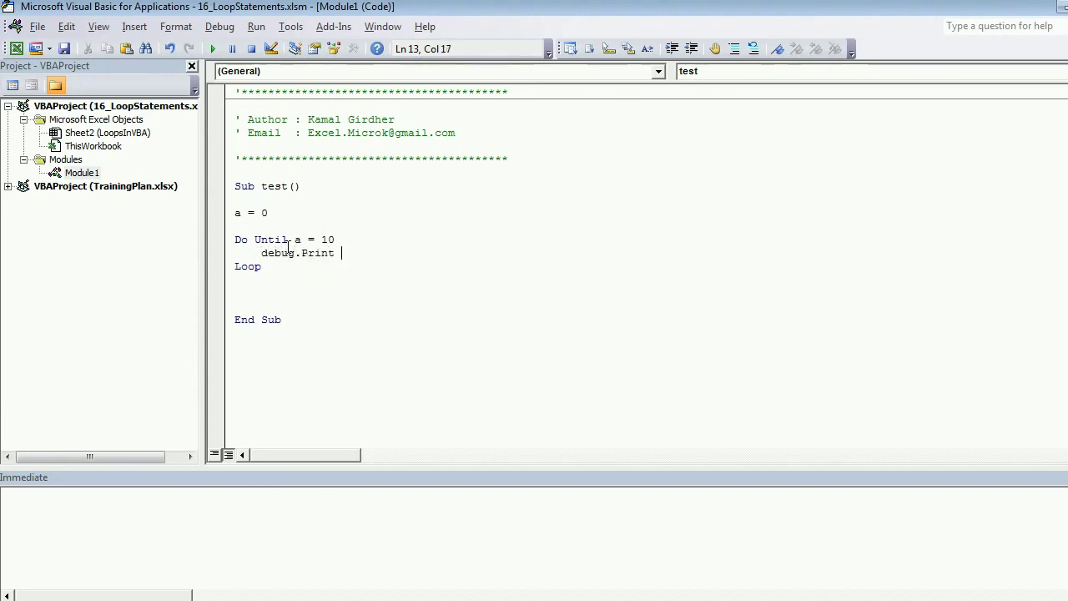
{"action": "type", "text": "\"\""}
{"action": "type", "text": "kamal"}
{"action": "key", "text": "Down"}
{"action": "key", "text": "Up"}
{"action": "key", "text": "End"}
{"action": "key", "text": "Return"}
{"action": "type", "text": "a "}
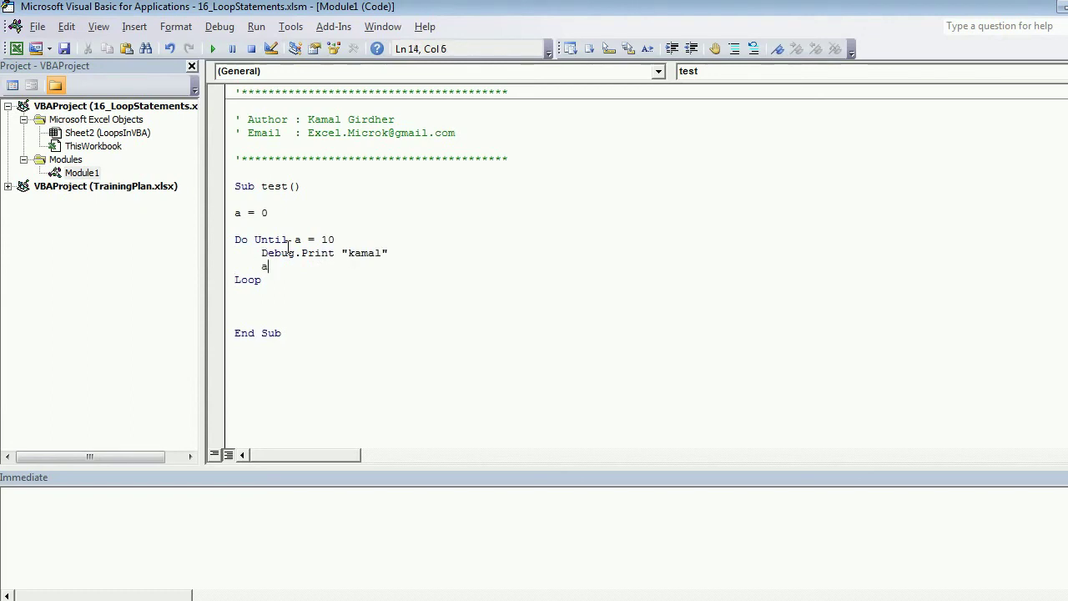
{"action": "type", "text": "= a + 2"}
{"action": "key", "text": "Down"}
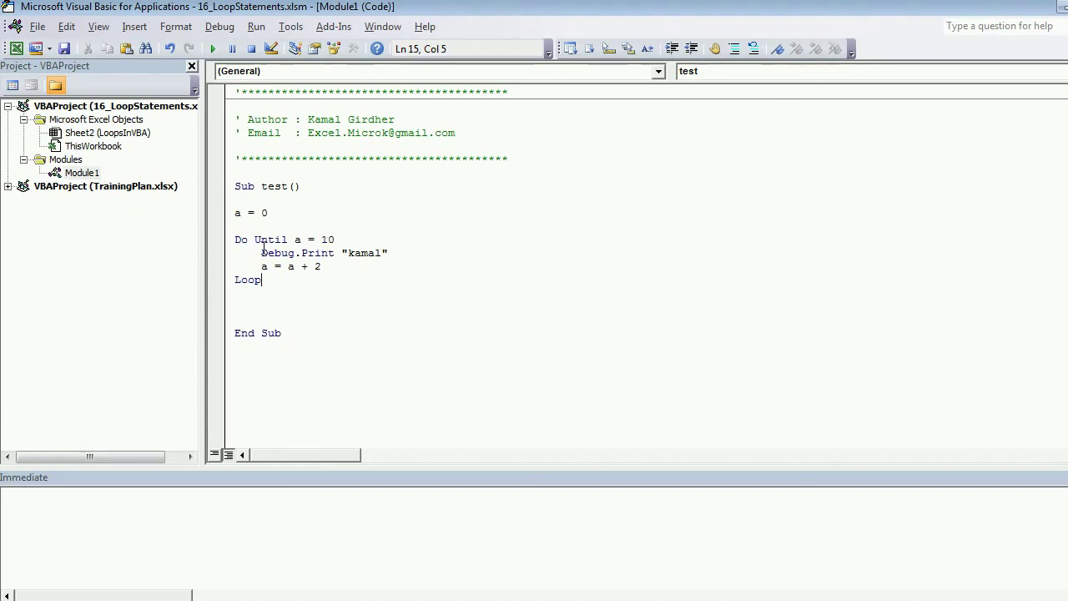
{"action": "left_click_drag", "start_coordinate": [261, 252], "coordinate": [395, 251]}
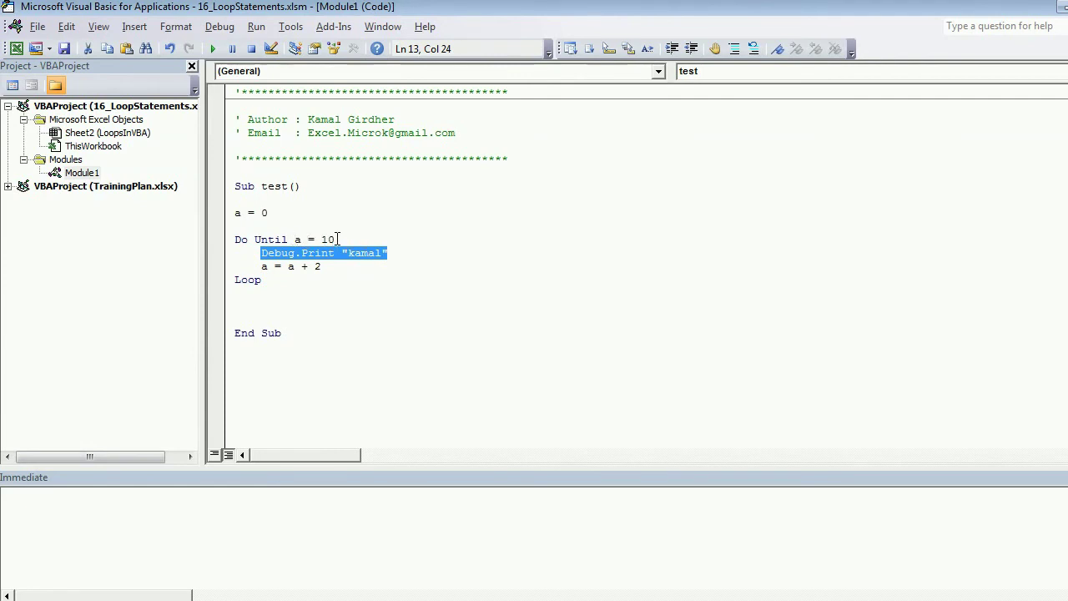
{"action": "left_click", "coordinate": [262, 266]}
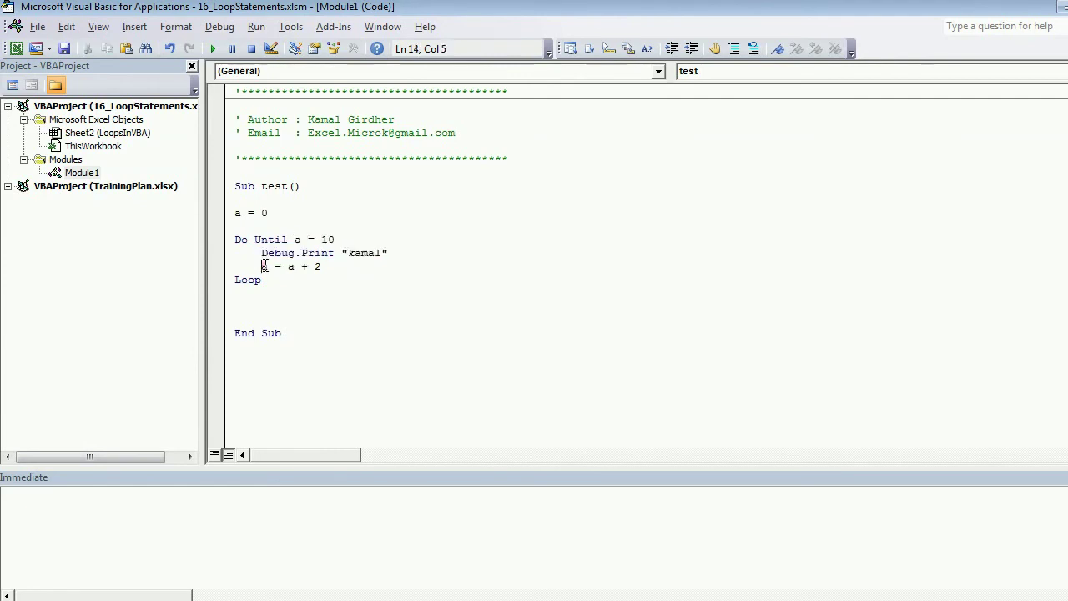
{"action": "left_click_drag", "start_coordinate": [262, 266], "coordinate": [320, 267]}
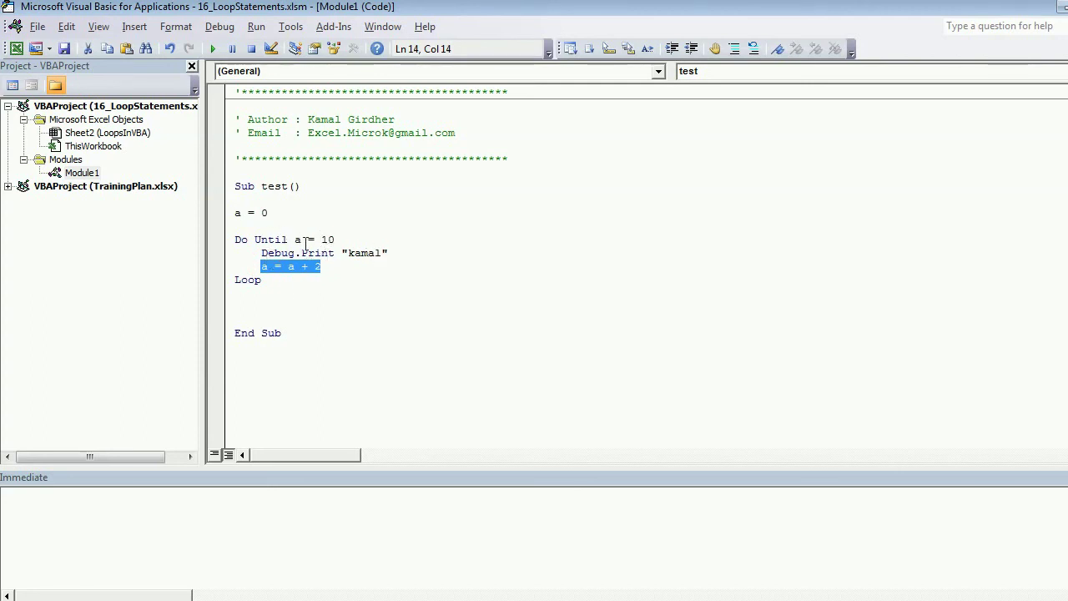
{"action": "left_click_drag", "start_coordinate": [335, 240], "coordinate": [254, 239]}
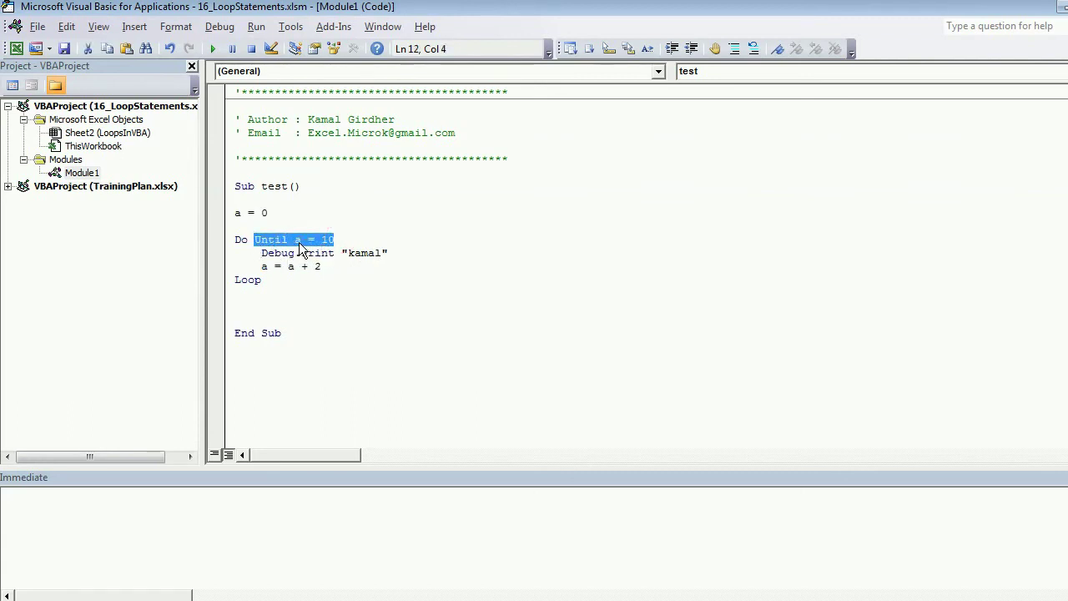
{"action": "left_click", "coordinate": [261, 266]}
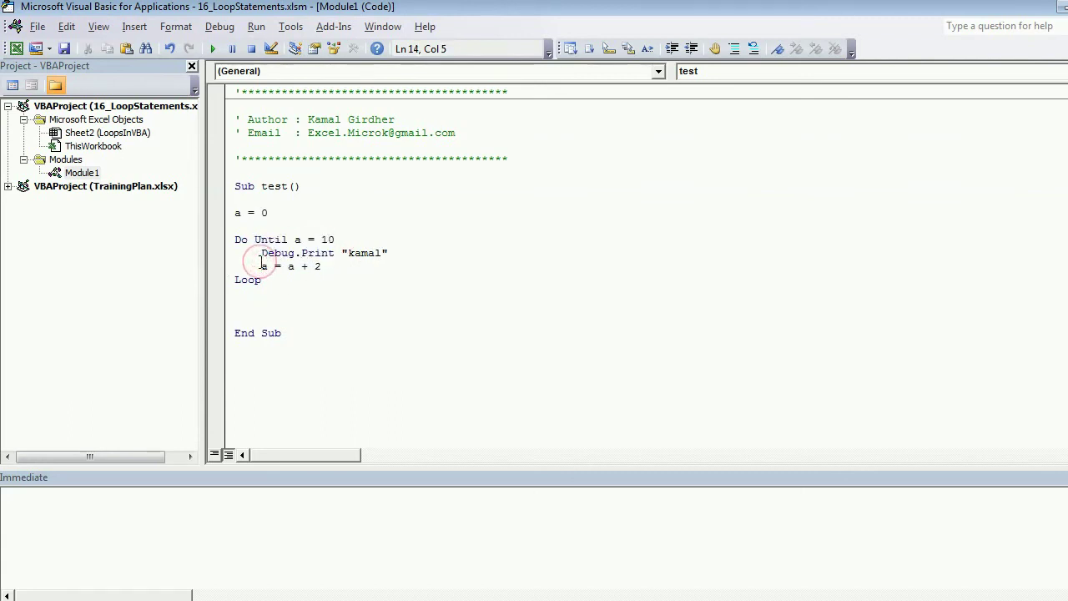
{"action": "key", "text": "F8"}
Step the Do Until loop through to End Sub, printing kamal five times as a reaches 10.
{"action": "key", "text": "F8"}
{"action": "key", "text": "F8"}
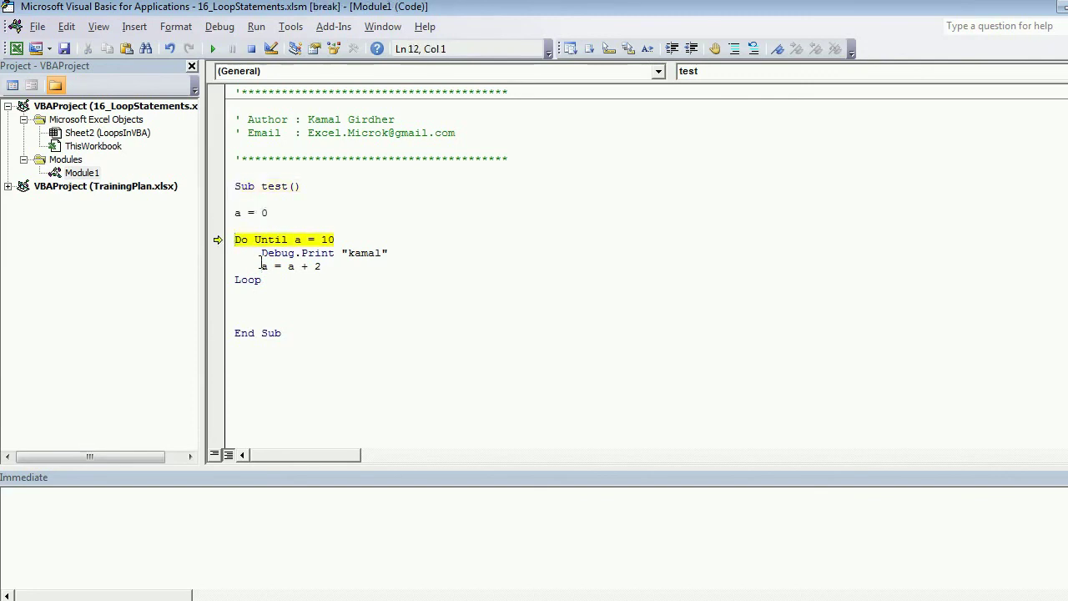
{"action": "key", "text": "F8"}
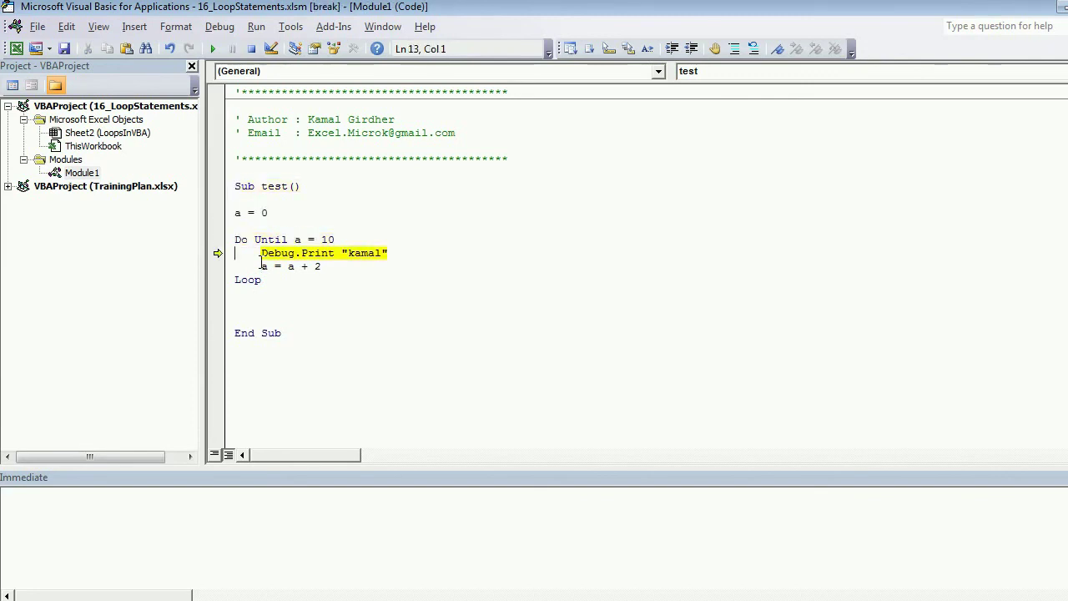
{"action": "key", "text": "F8"}
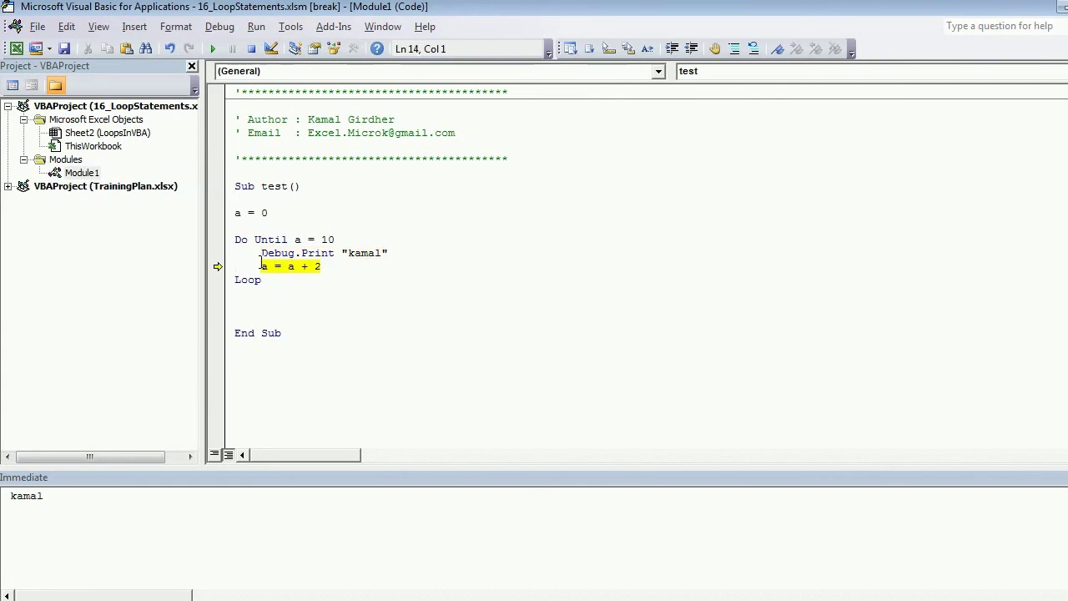
{"action": "key", "text": "F8"}
{"action": "key", "text": "F8"}
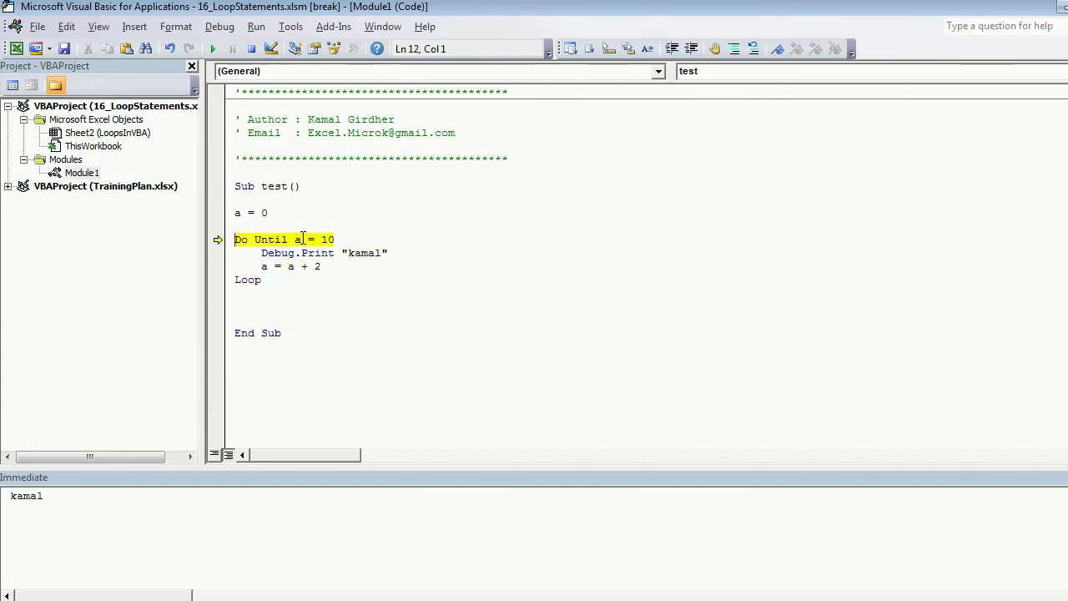
{"action": "key", "text": "F8"}
{"action": "key", "text": "F8"}
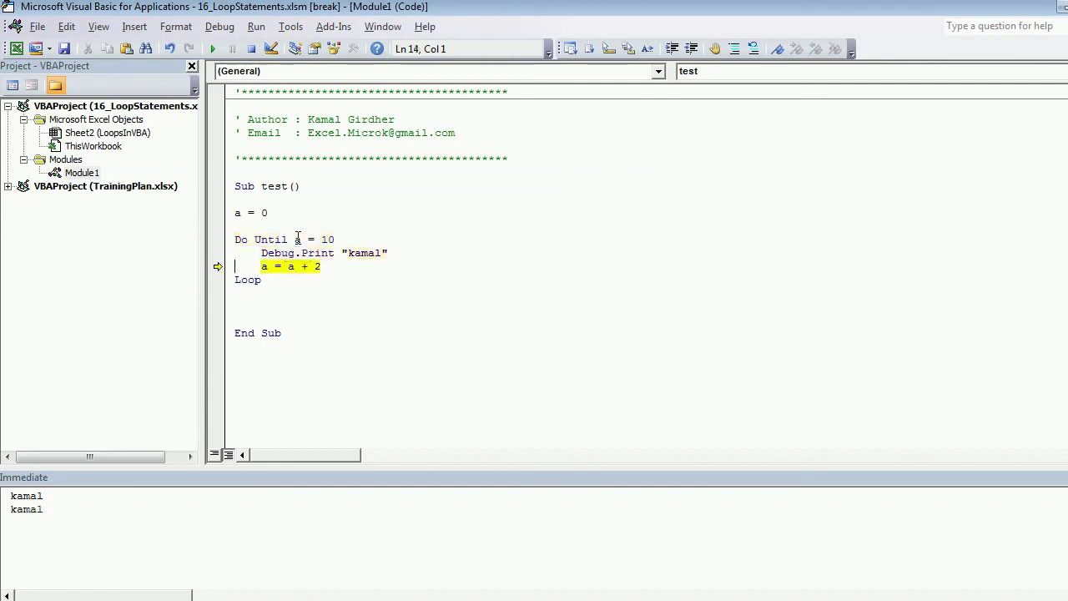
{"action": "key", "text": "F8"}
{"action": "key", "text": "F8"}
{"action": "key", "text": "F8"}
{"action": "key", "text": "F8"}
{"action": "key", "text": "F8"}
{"action": "key", "text": "F8"}
{"action": "key", "text": "F8"}
{"action": "key", "text": "F8"}
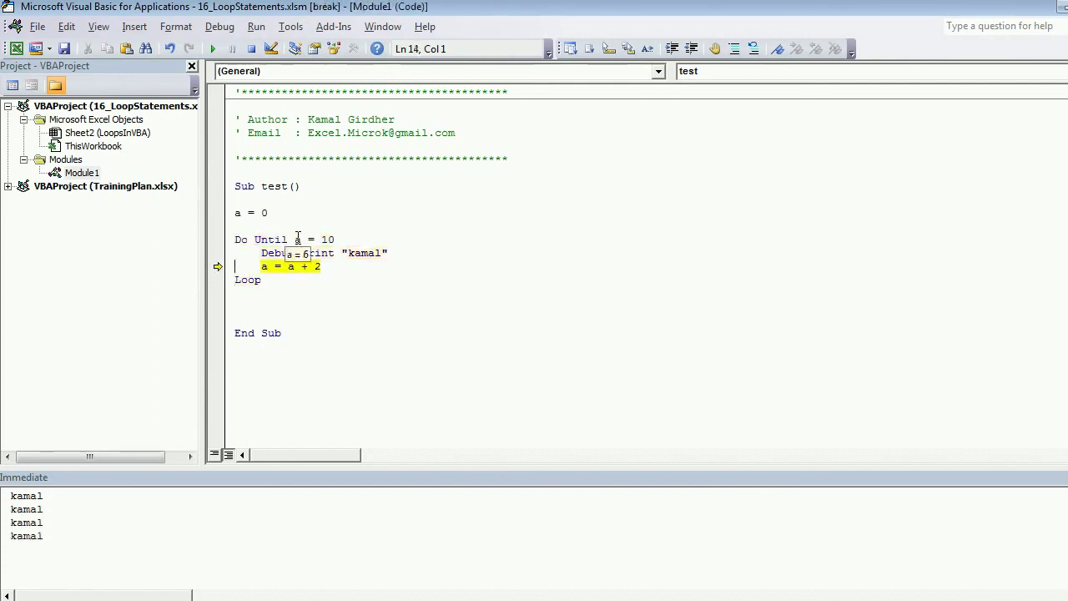
{"action": "key", "text": "F8"}
{"action": "key", "text": "F8"}
{"action": "key", "text": "F8"}
{"action": "key", "text": "F8"}
{"action": "key", "text": "F8"}
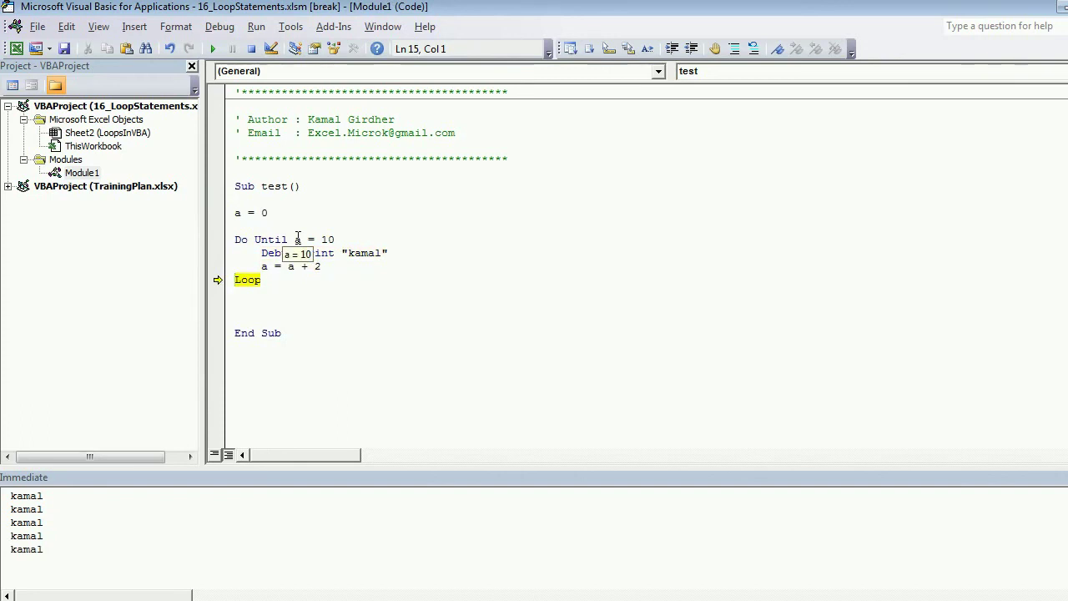
{"action": "key", "text": "F8"}
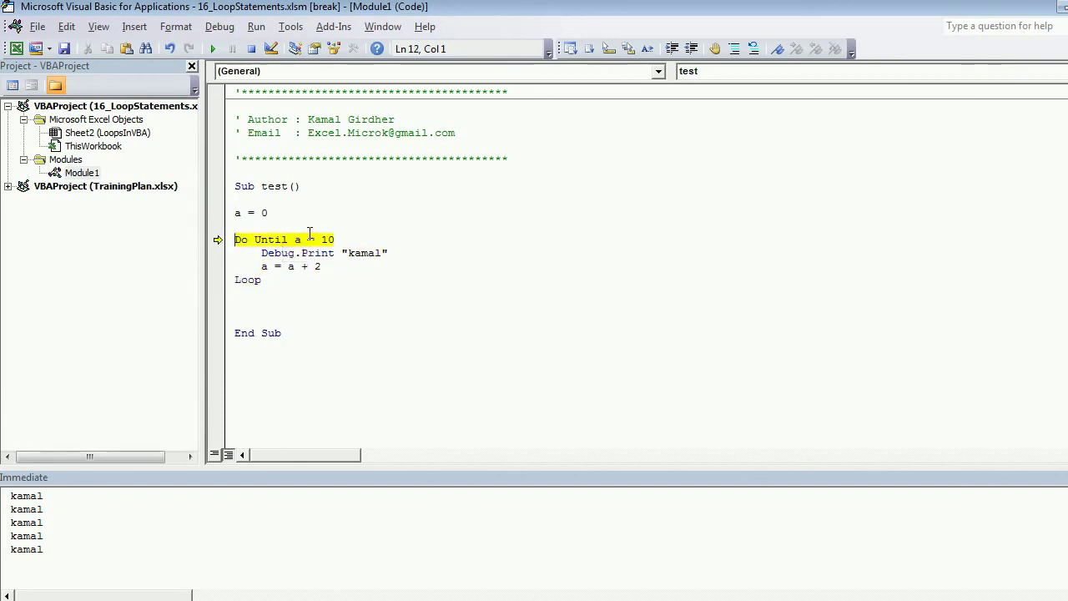
{"action": "key", "text": "F8"}
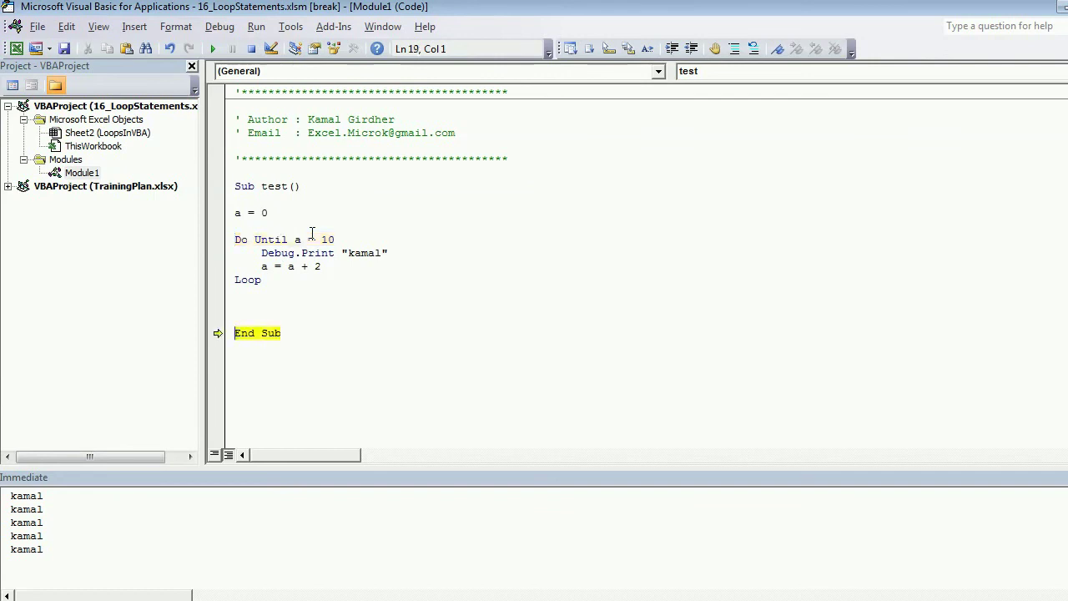
{"action": "key", "text": "F8"}
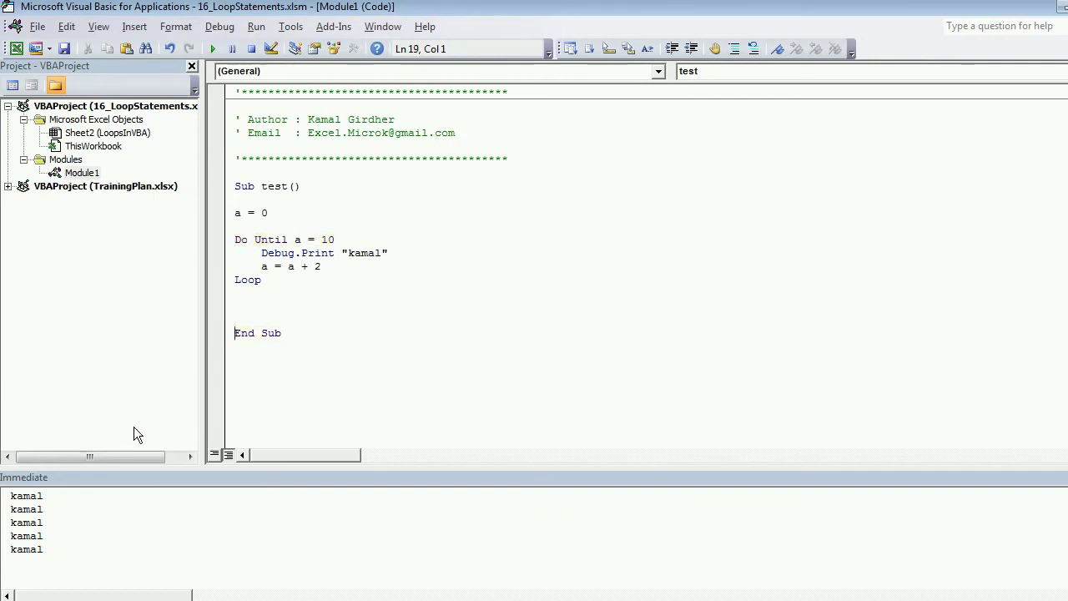
Clear the printed kamal lines from the Immediate window.
{"action": "left_click", "coordinate": [96, 562]}
{"action": "key", "text": "ctrl+a"}
{"action": "key", "text": "Delete"}
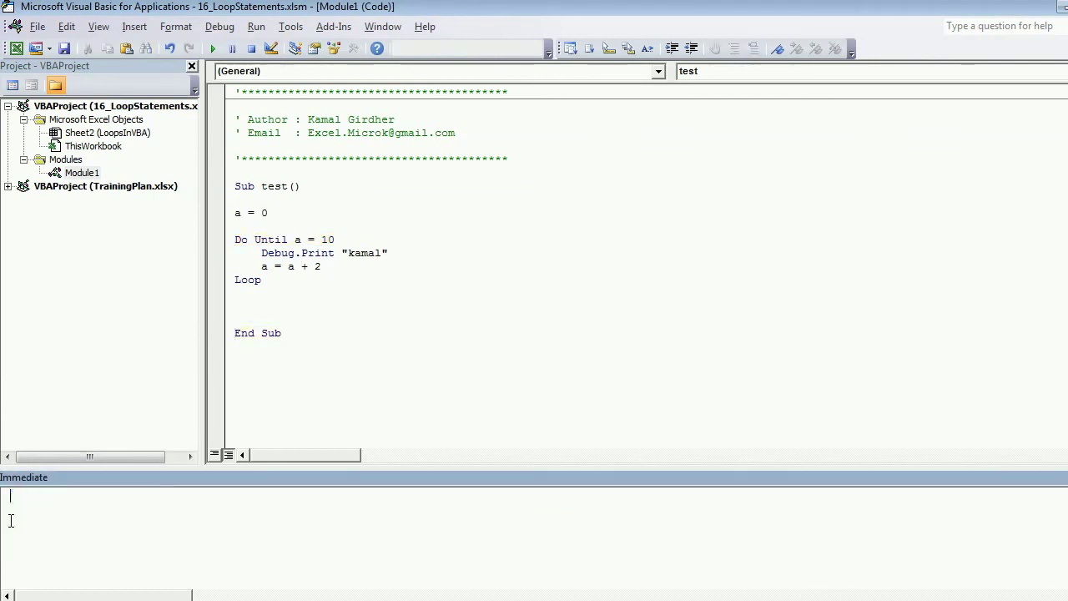
Delete a = 0 and the Do Until block, then review the While…Wend example in Excel.
{"action": "left_click_drag", "start_coordinate": [282, 292], "coordinate": [213, 233]}
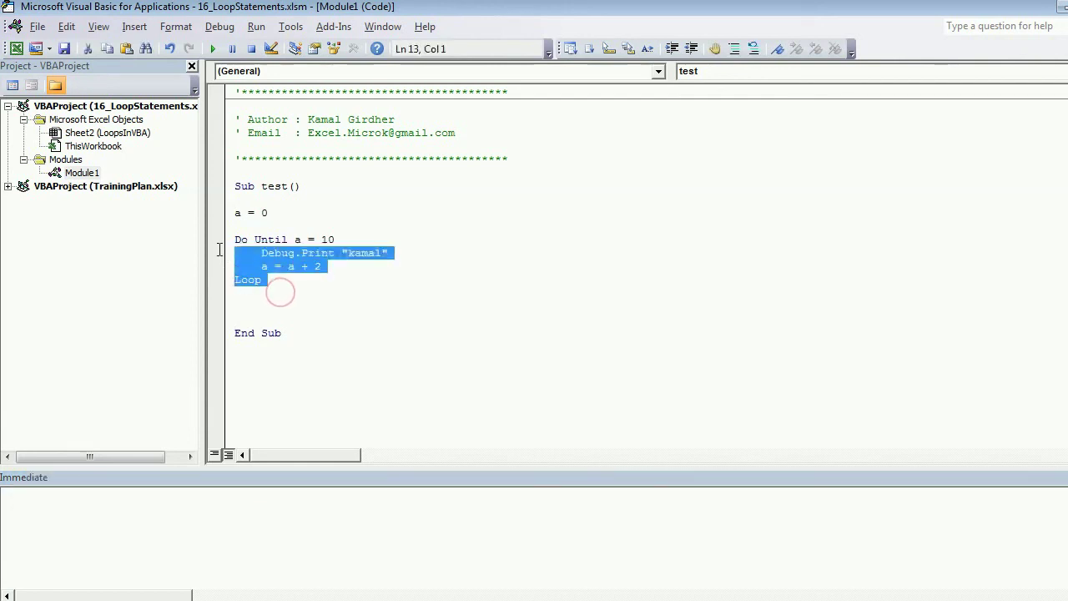
{"action": "key", "text": "shift+Up"}
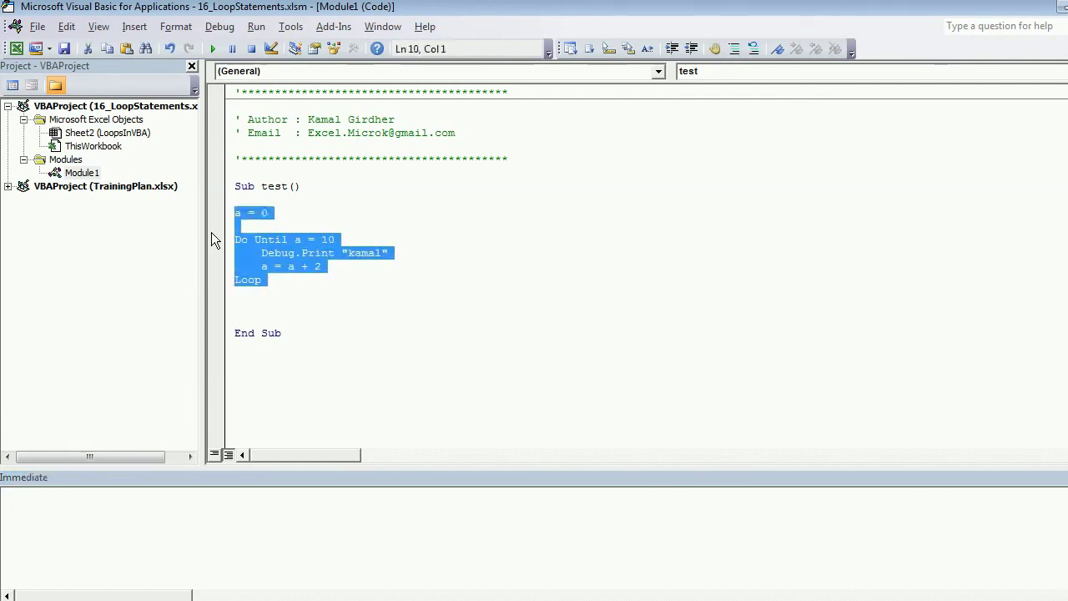
{"action": "key", "text": "Delete"}
{"action": "key", "text": "alt+Tab"}
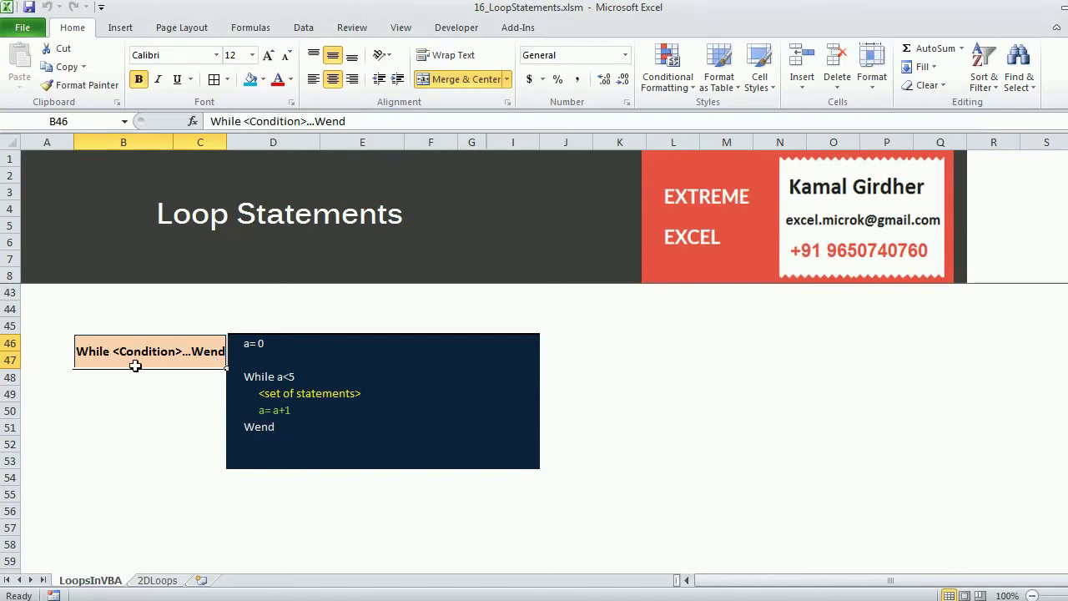
{"action": "key", "text": "alt+F11"}
Insert a While…Wend template in Sub test with a = 0 above it.
{"action": "key", "text": "Return"}
{"action": "key", "text": "Return"}
{"action": "key", "text": "Return"}
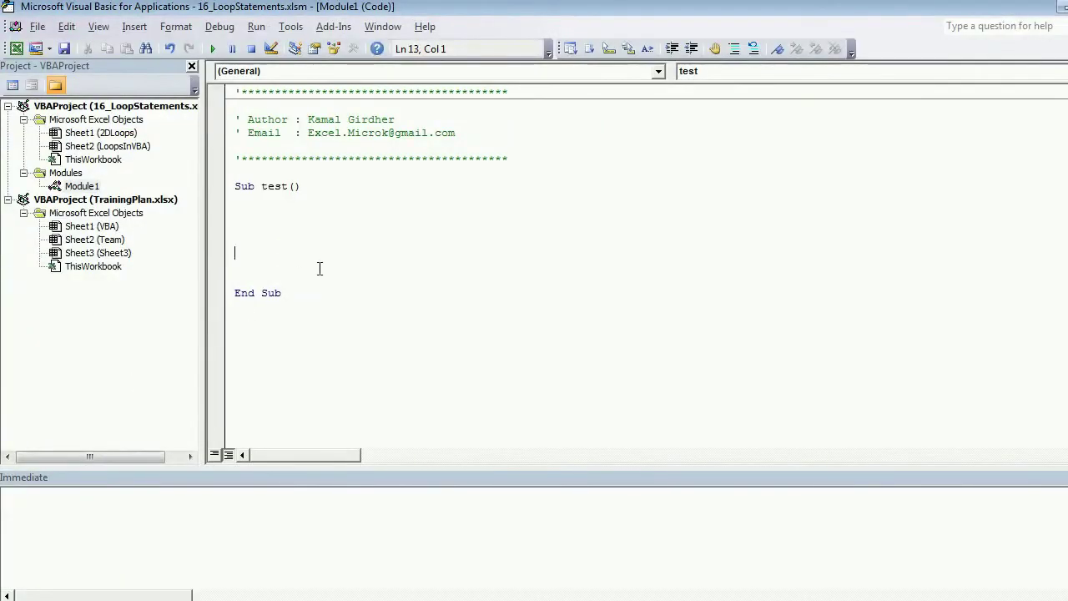
{"action": "type", "text": "Whi"}
{"action": "type", "text": "le "}
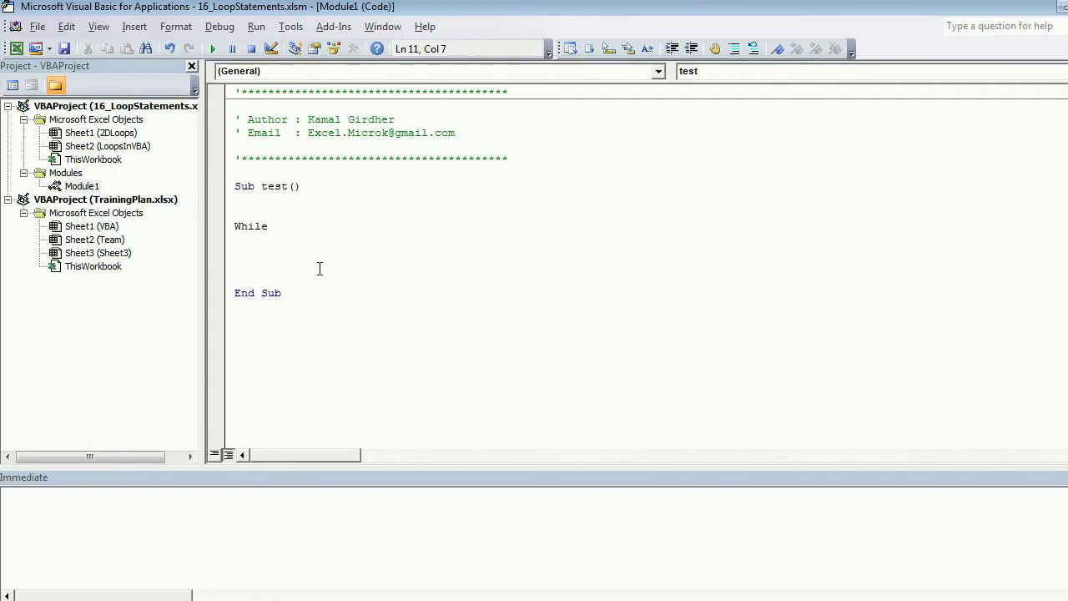
{"action": "type", "text": "<condition>"}
{"action": "key", "text": "Return"}
{"action": "key", "text": "Return"}
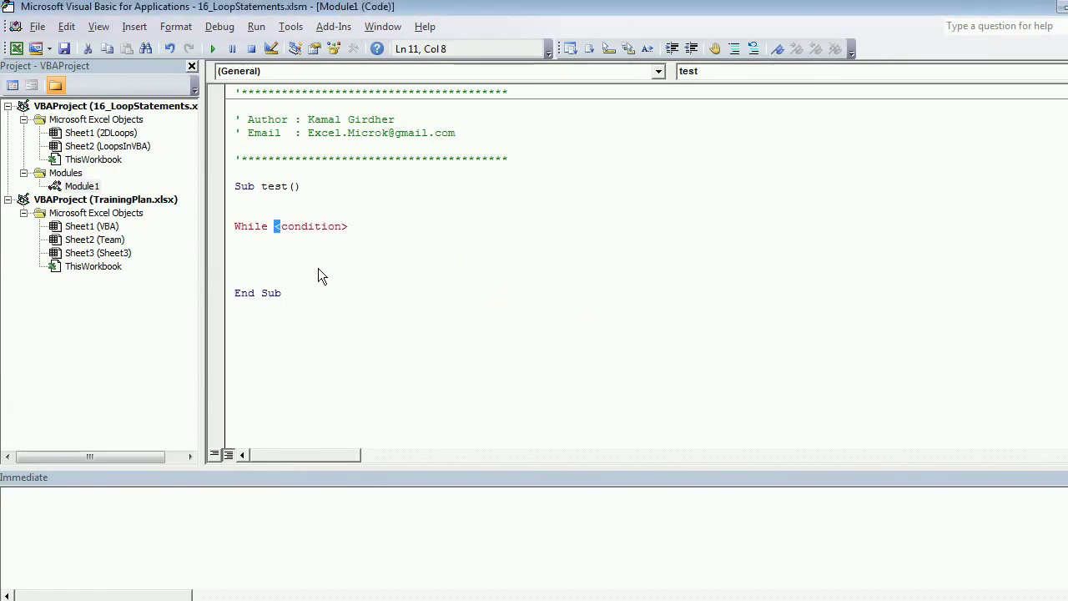
{"action": "key", "text": "Down"}
{"action": "type", "text": "'<statements>"}
{"action": "key", "text": "Return"}
{"action": "key", "text": "BackSpace"}
{"action": "type", "text": "Wend"}
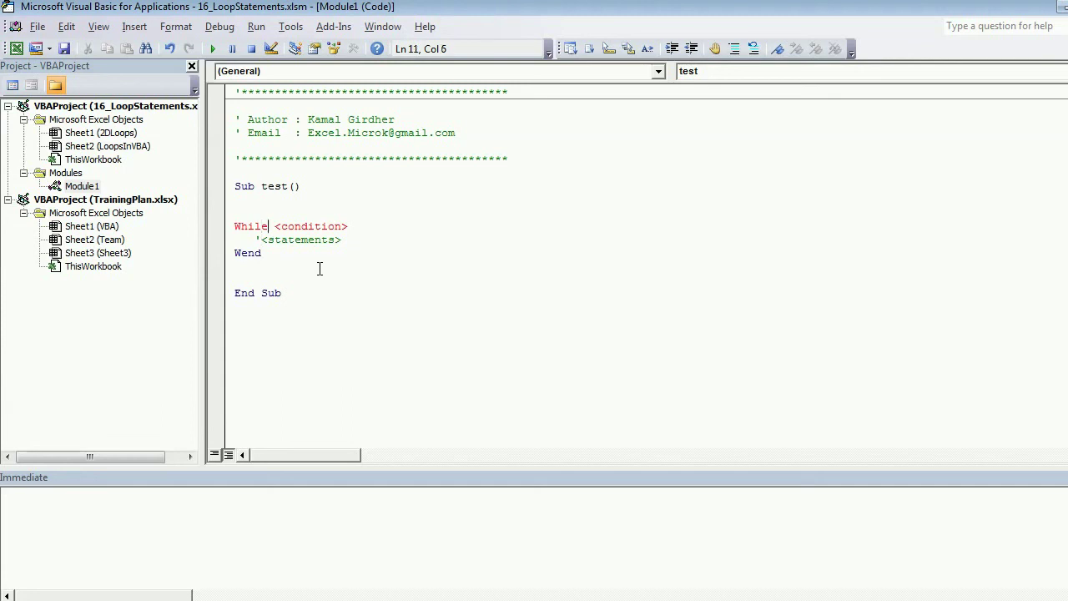
{"action": "key", "text": "Up"}
{"action": "key", "text": "Return"}
{"action": "key", "text": "Up"}
{"action": "type", "text": "a"}
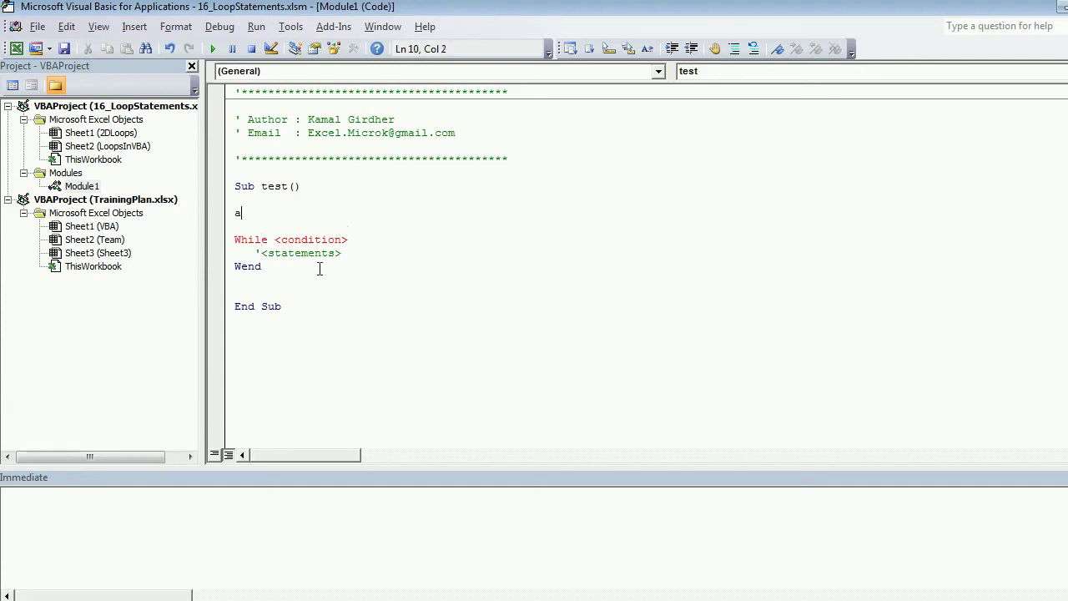
{"action": "type", "text": " = 0"}
{"action": "key", "text": "Down"}
Make the condition a < 5 with body MsgBox a and a = a + 1, then step into the macro.
{"action": "key", "text": "shift+Right"}
{"action": "key", "text": "shift+Right"}
{"action": "key", "text": "shift+Right"}
{"action": "key", "text": "shift+Right"}
{"action": "type", "text": "a<5"}
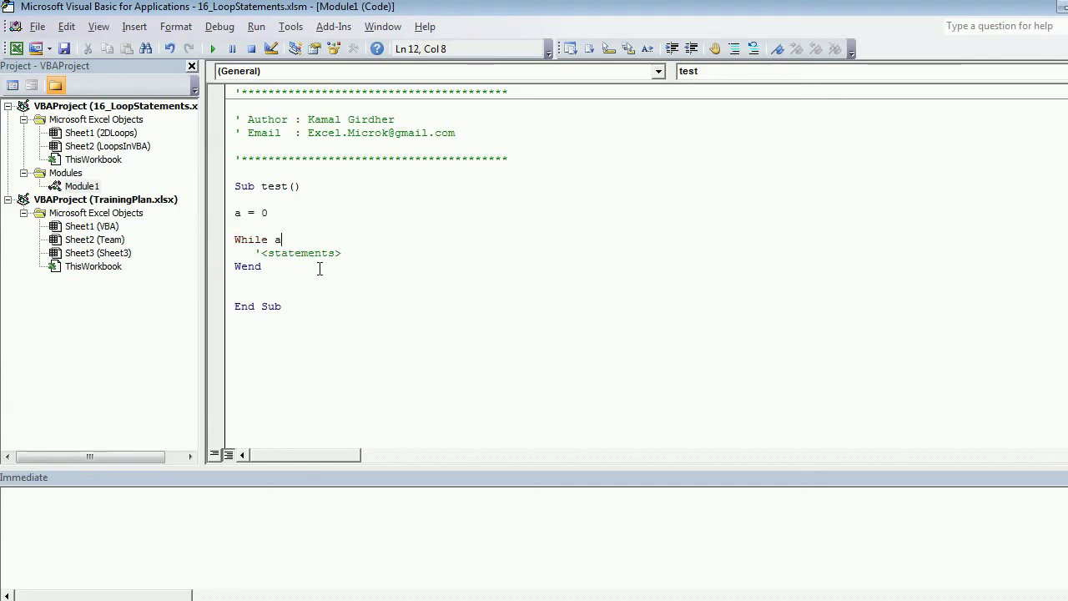
{"action": "key", "text": "Down"}
{"action": "key", "text": "Home"}
{"action": "key", "text": "shift+Right"}
{"action": "key", "text": "shift+Right"}
{"action": "key", "text": "shift+Right"}
{"action": "key", "text": "shift+Right"}
{"action": "key", "text": "shift+Right"}
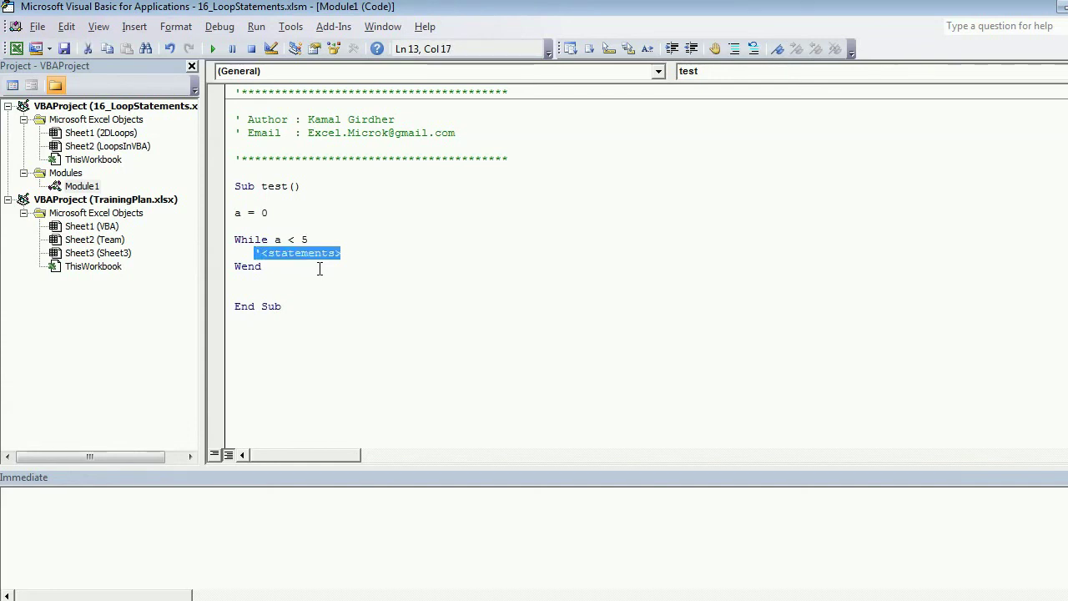
{"action": "type", "text": "msgbox \""}
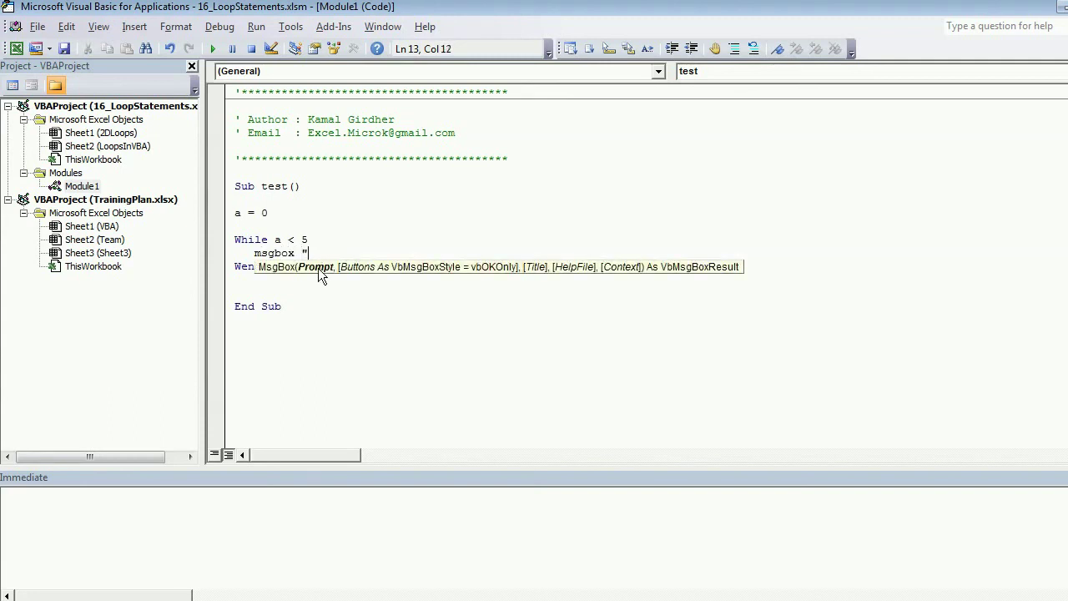
{"action": "key", "text": "Return"}
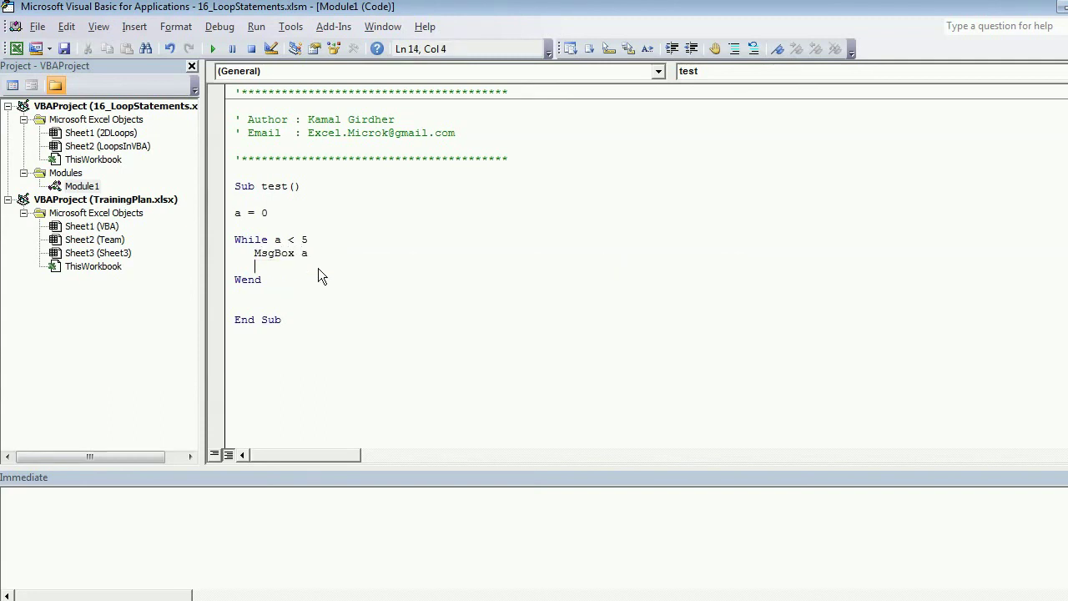
{"action": "type", "text": "a = a + "}
{"action": "type", "text": "1"}
{"action": "key", "text": "Down"}
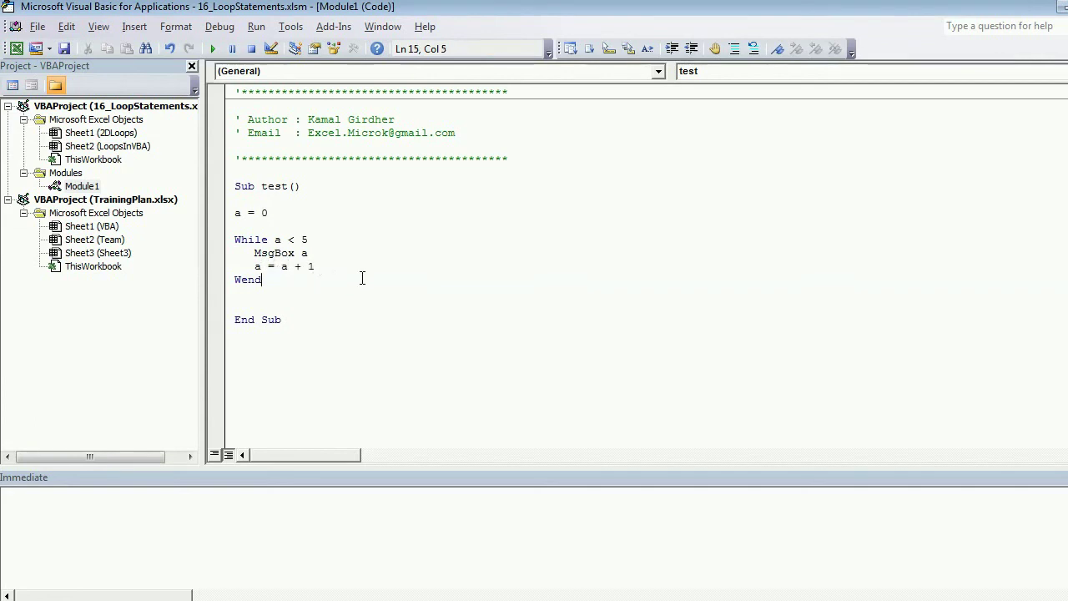
{"action": "key", "text": "F8"}
{"action": "key", "text": "F8"}
{"action": "key", "text": "F8"}
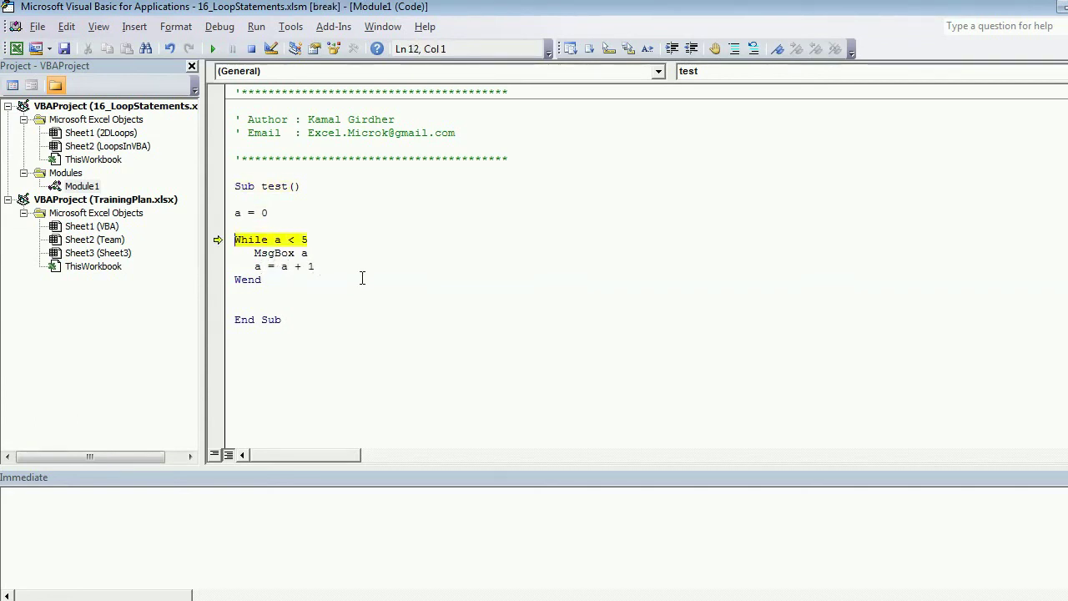
Step through the first passes, dismissing the message boxes showing 0, 1 and 2.
{"action": "mouse_move", "coordinate": [277, 241]}
{"action": "key", "text": "F8"}
{"action": "key", "text": "F8"}
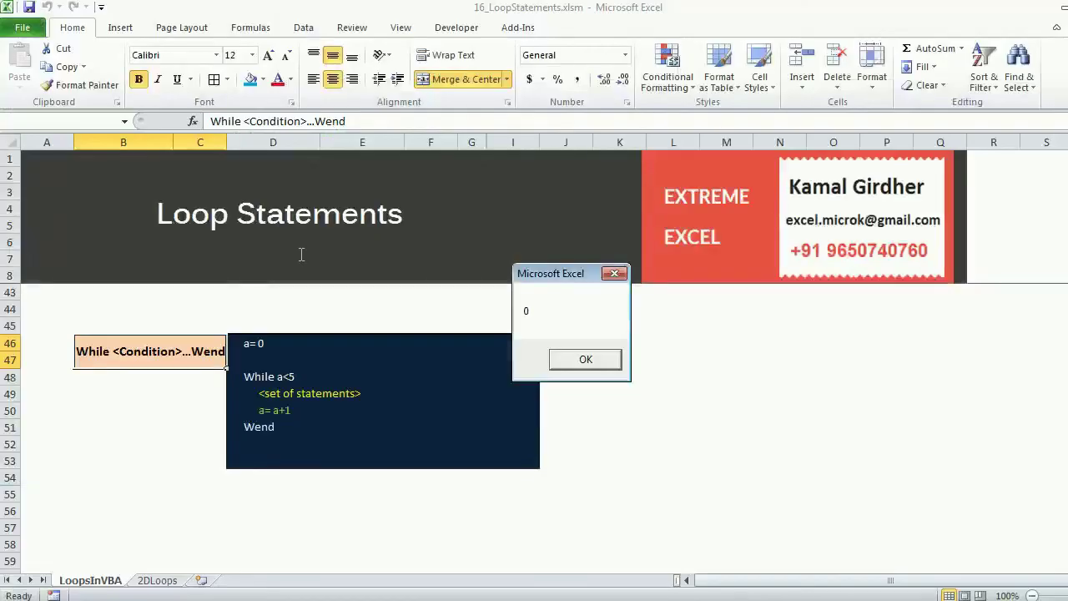
{"action": "left_click", "coordinate": [592, 362]}
{"action": "key", "text": "F8"}
{"action": "key", "text": "F8"}
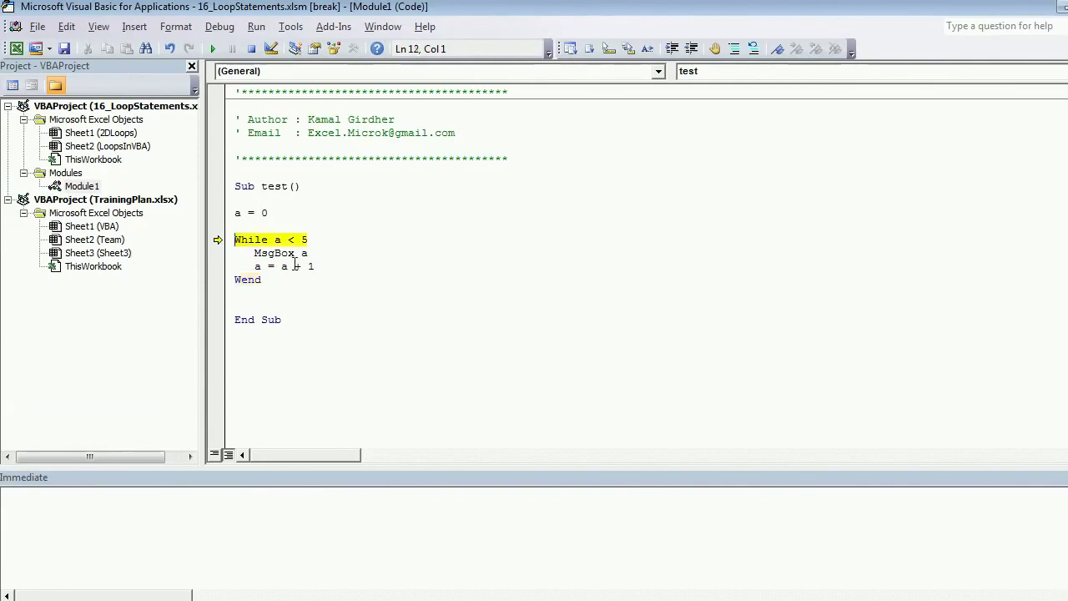
{"action": "key", "text": "F8"}
{"action": "key", "text": "F8"}
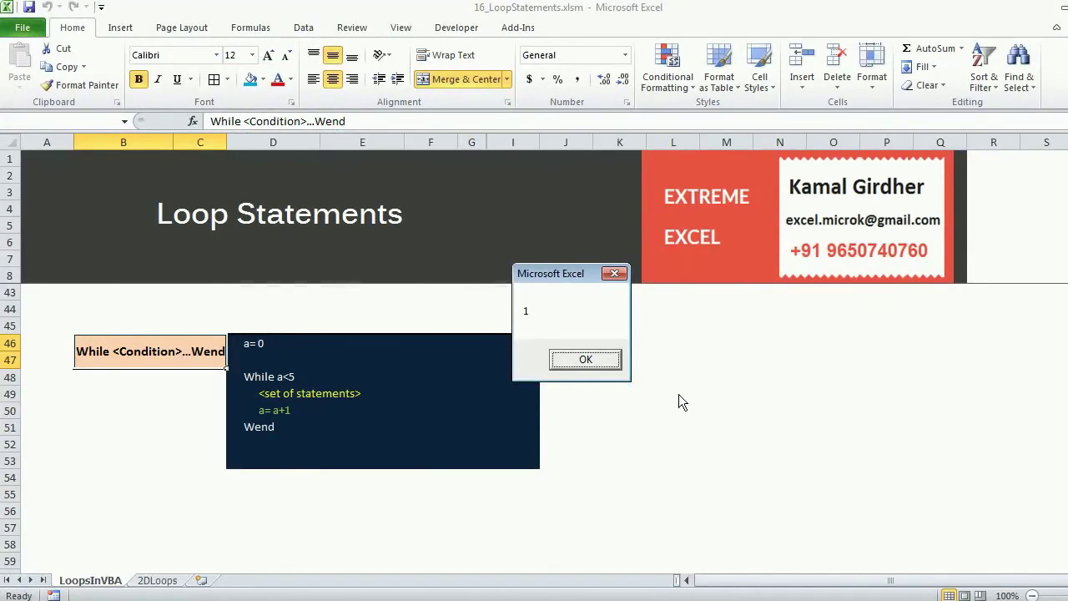
{"action": "left_click", "coordinate": [594, 365]}
{"action": "key", "text": "F8"}
{"action": "key", "text": "F8"}
{"action": "key", "text": "F8"}
{"action": "key", "text": "F8"}
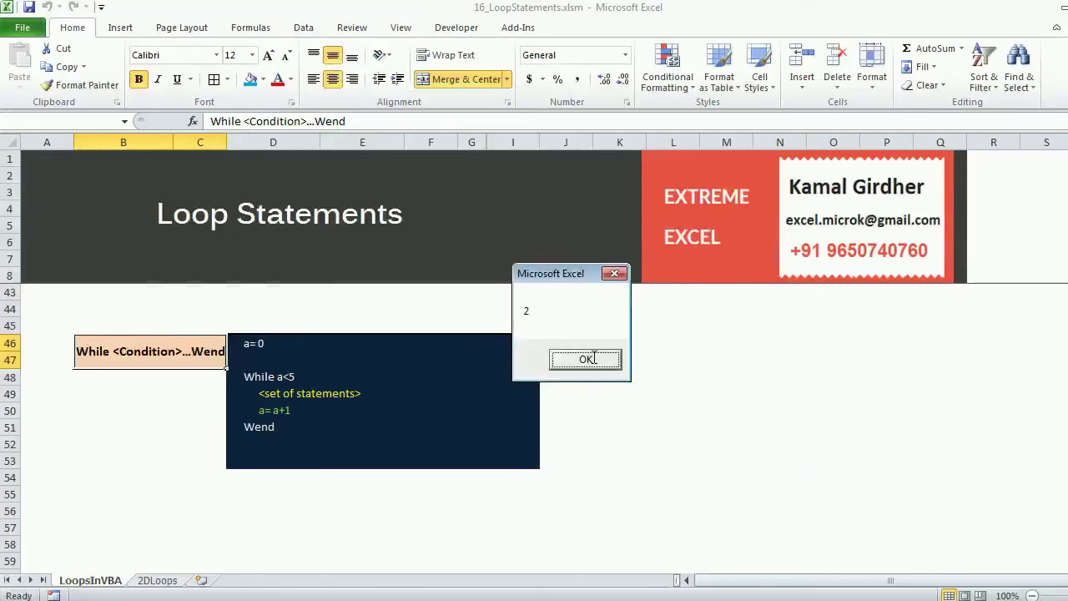
{"action": "left_click", "coordinate": [593, 361]}
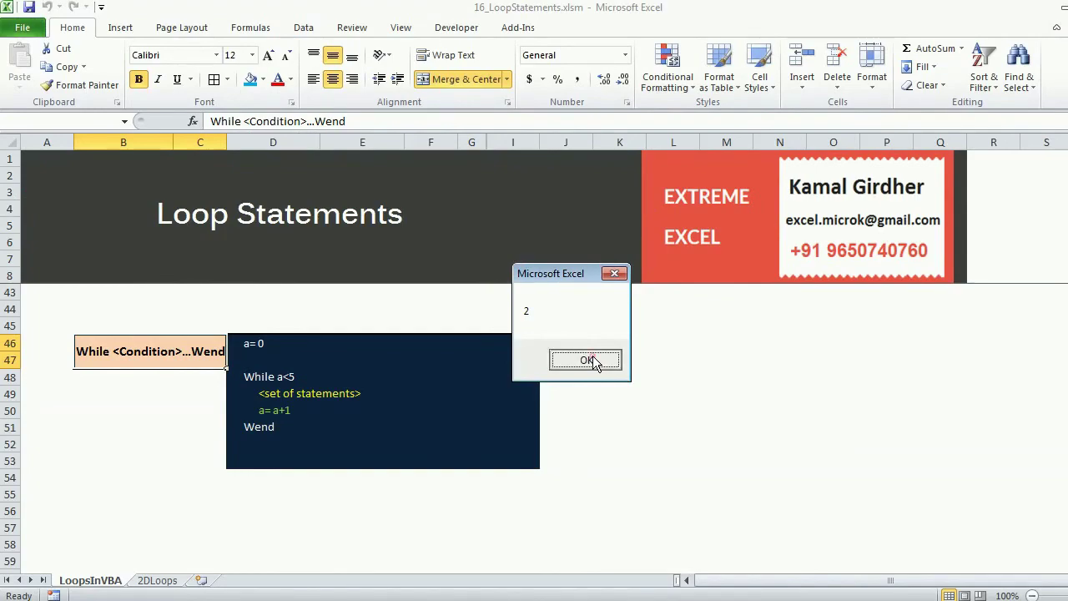
Dismiss the message boxes for 3 and 4, step out to End Sub, and return to Excel.
{"action": "key", "text": "F8"}
{"action": "key", "text": "F8"}
{"action": "key", "text": "F8"}
{"action": "key", "text": "F8"}
{"action": "left_click", "coordinate": [594, 359]}
{"action": "key", "text": "F8"}
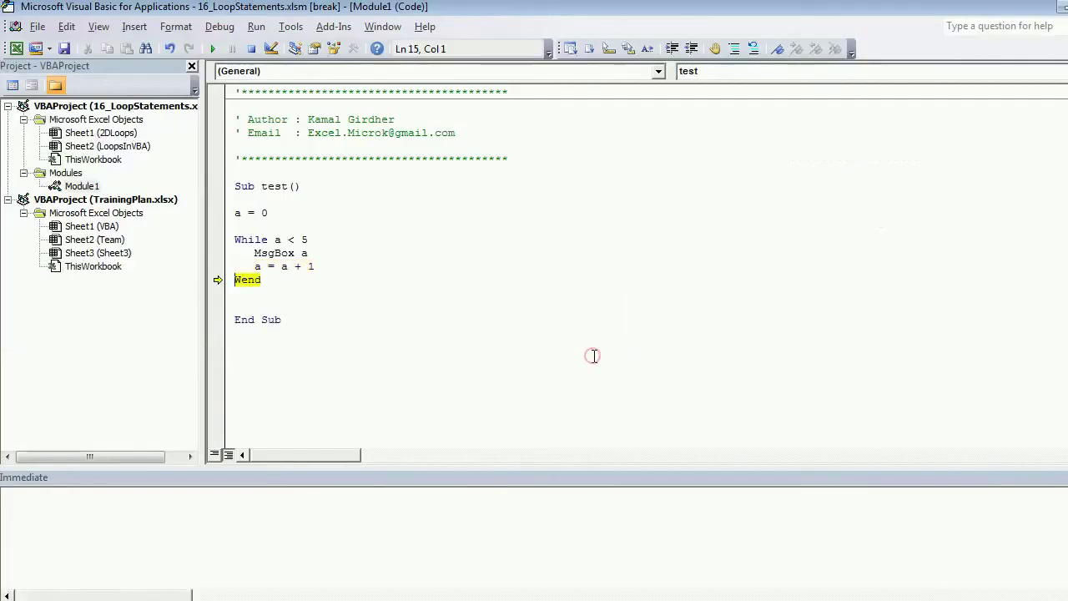
{"action": "key", "text": "F8"}
{"action": "key", "text": "F8"}
{"action": "key", "text": "F8"}
{"action": "left_click", "coordinate": [593, 359]}
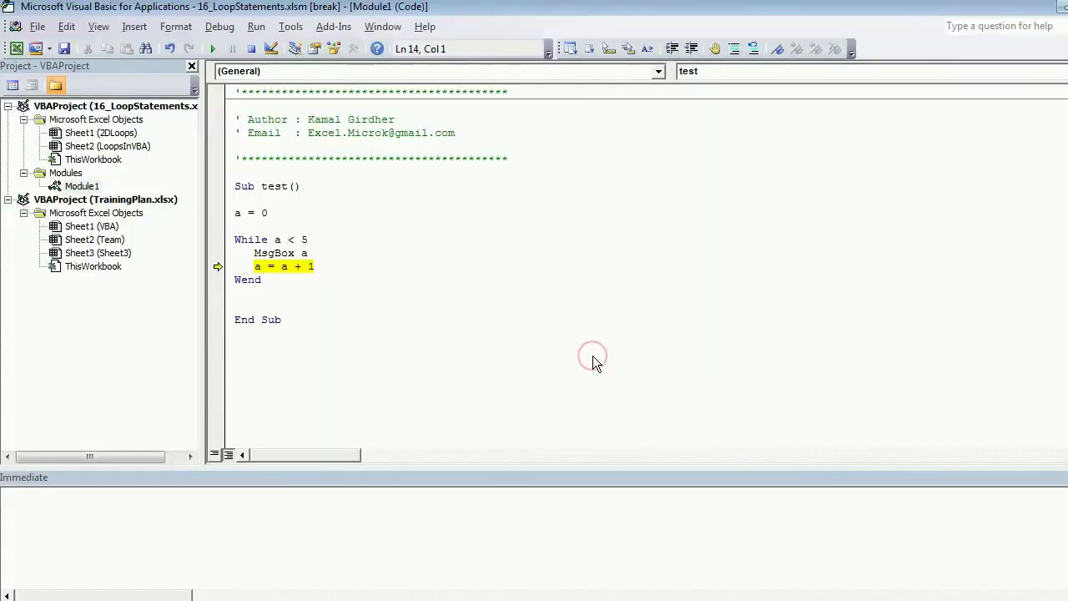
{"action": "key", "text": "F8"}
{"action": "key", "text": "F8"}
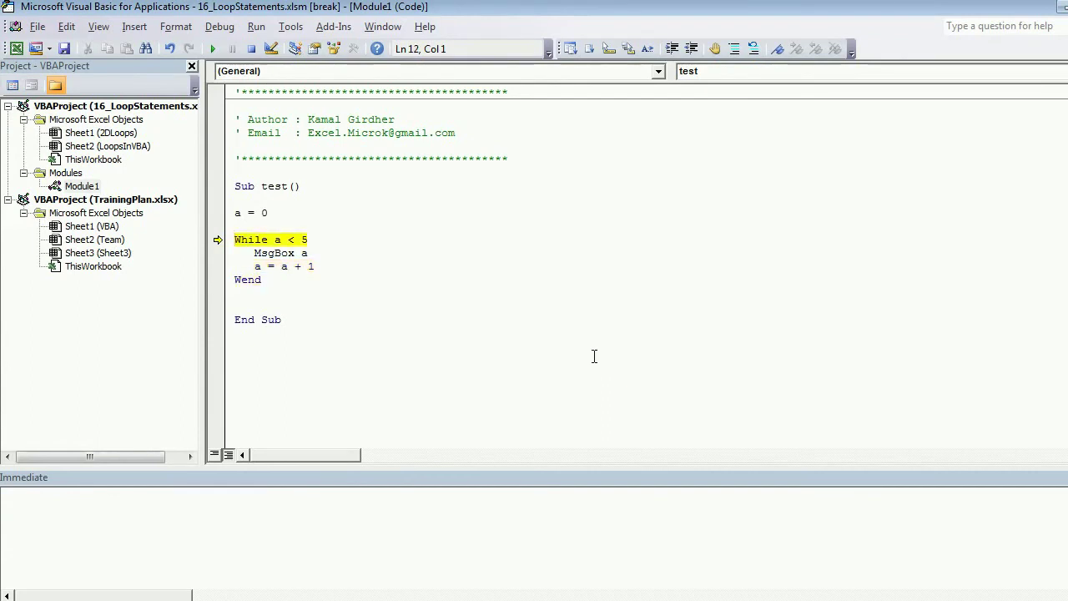
{"action": "key", "text": "F8"}
{"action": "key", "text": "F8"}
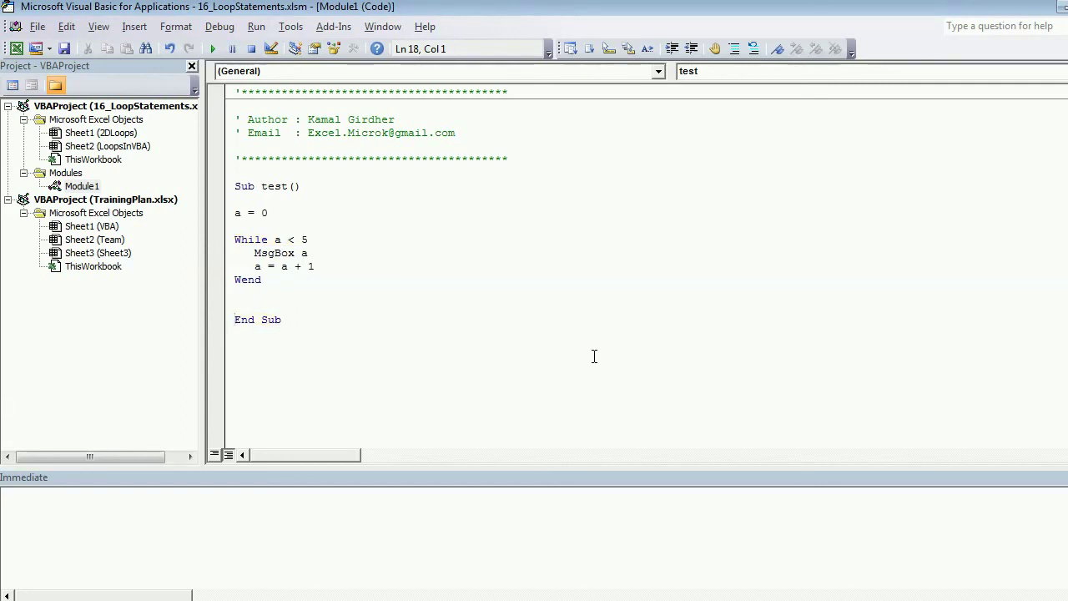
{"action": "key", "text": "alt+F11"}
Scroll up and select cell B12, the FOR ..... Next Loop heading.
{"action": "scroll", "coordinate": [170, 352], "scroll_direction": "up", "scroll_amount": 9}
{"action": "left_click", "coordinate": [170, 352]}
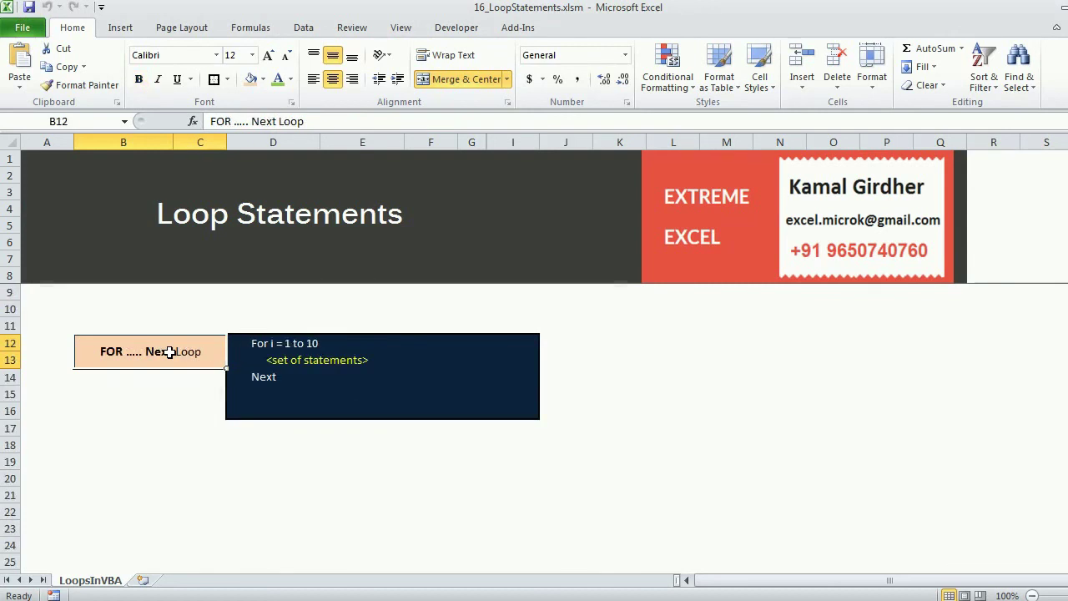